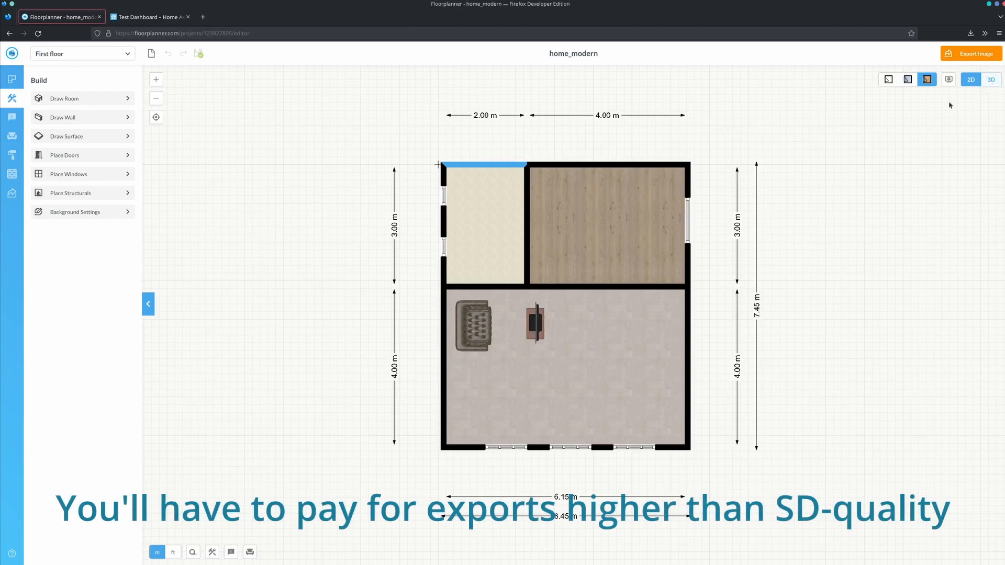
- Switch the home_modern floor plan to the 3D view
left_click(992, 81)
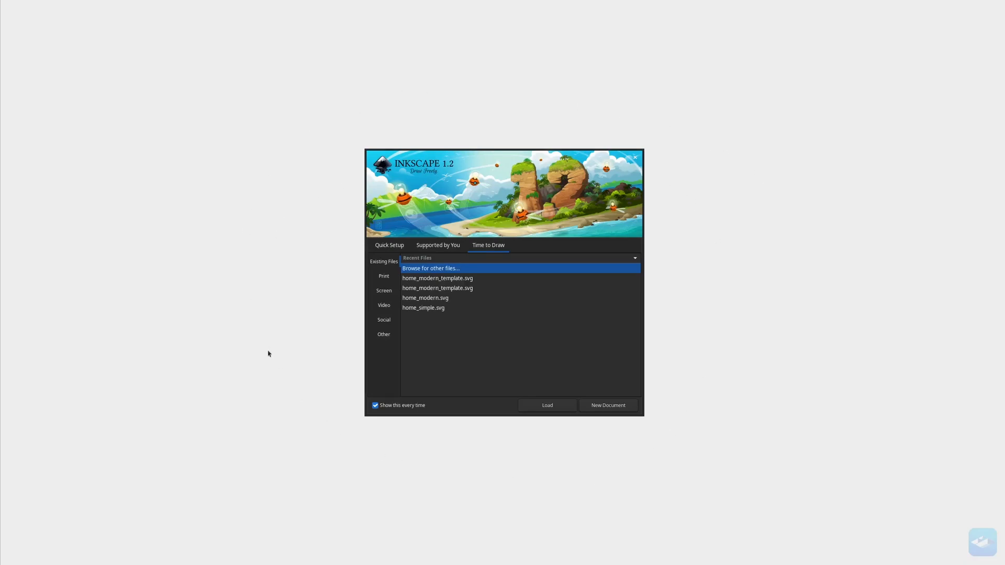
- Switch to Inkscape and create a new document from the Desktop 720p screen template
left_click(383, 292)
left_click(479, 292)
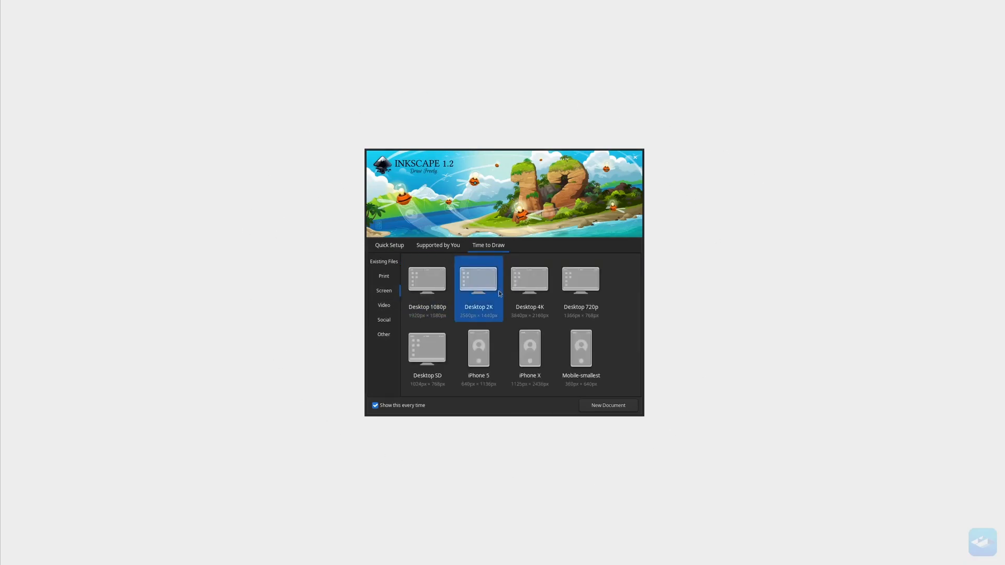
left_click(591, 289)
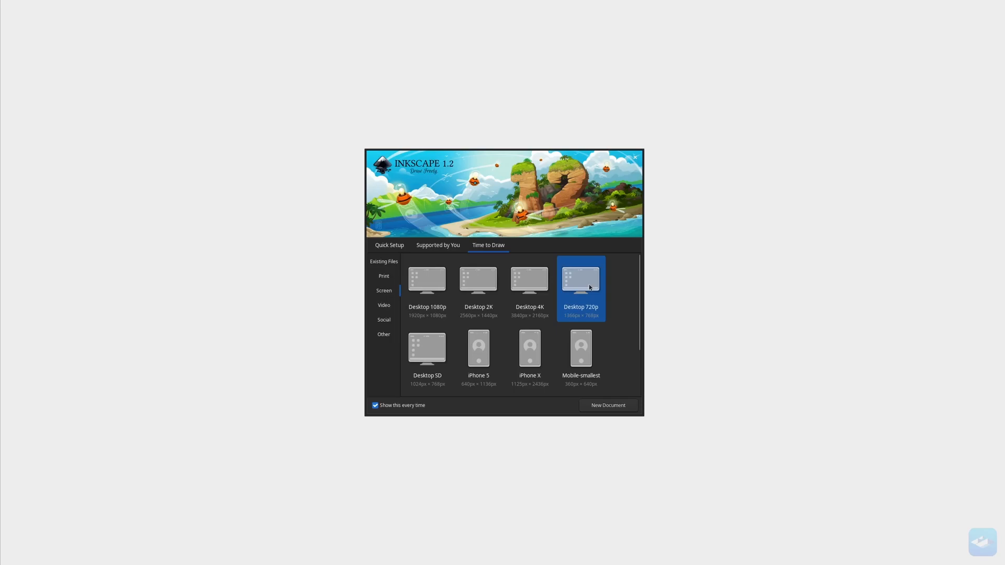
double_click(590, 288)
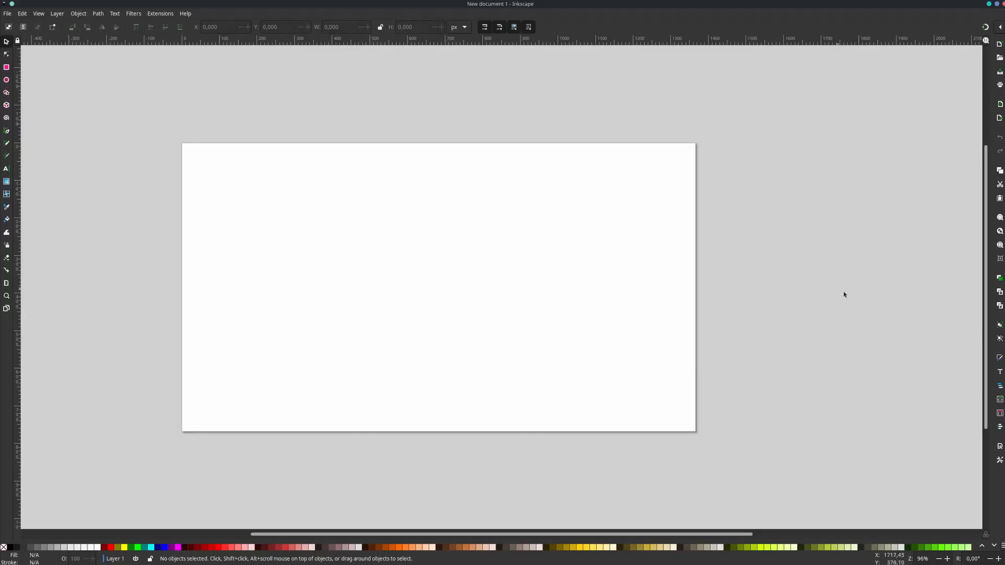
- Show Layers and Objects and Object Properties, docking Object Properties beneath the layer list
left_click(1000, 386)
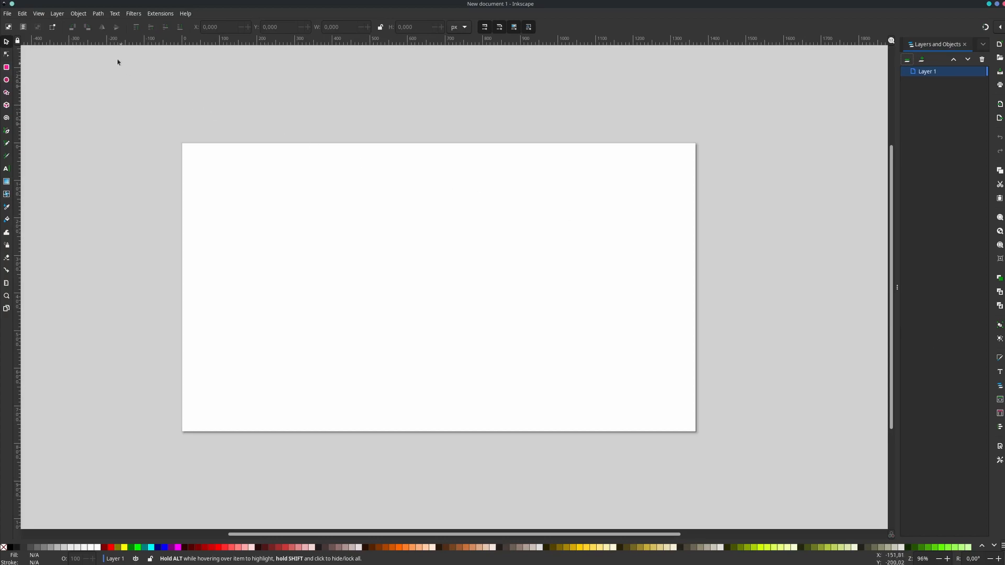
left_click(79, 13)
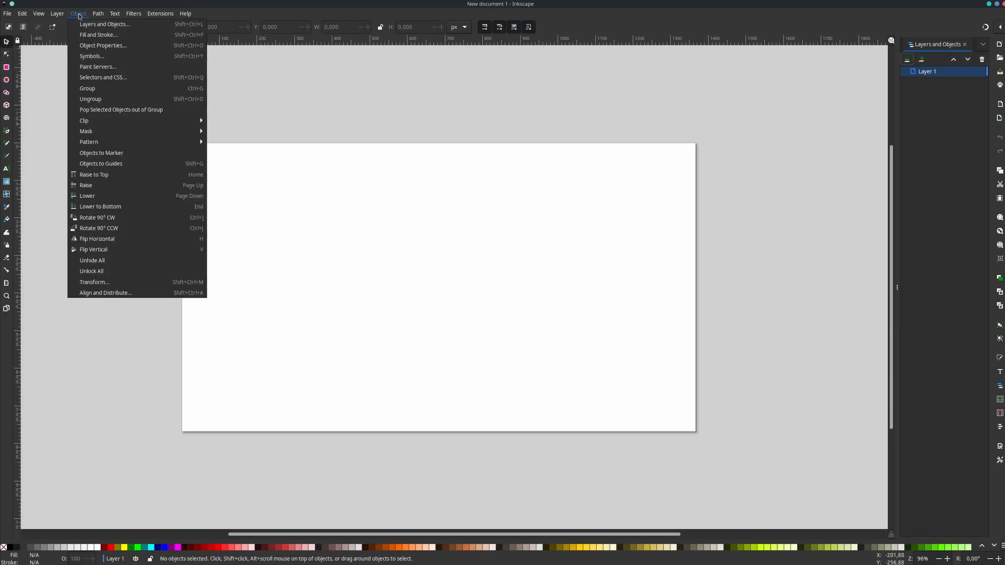
left_click(92, 46)
left_click_drag(932, 48, 904, 530)
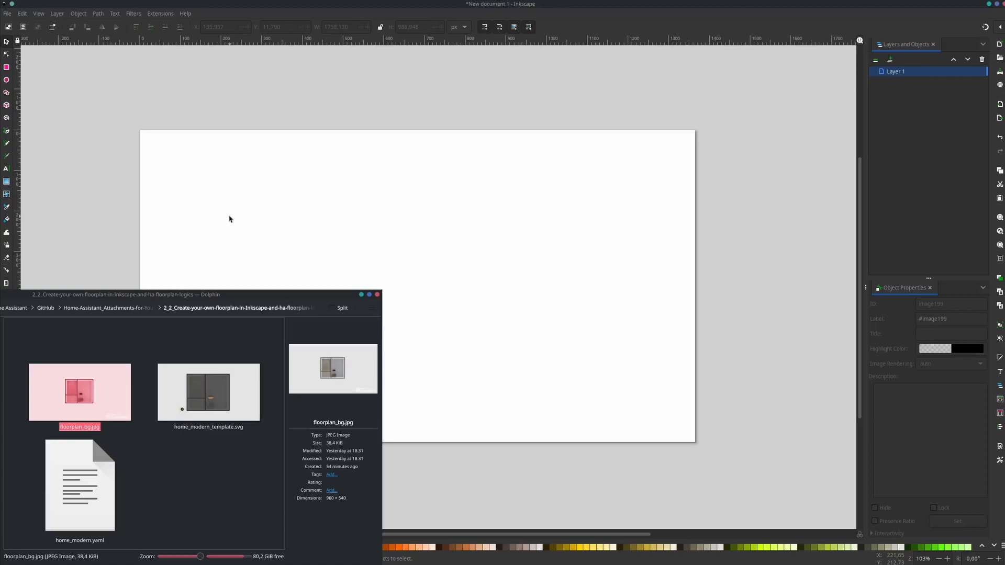
- Import floorplan_bg.jpg into the drawing as an embedded image, keeping the resolution from the file and automatic rendering
left_click_drag(60, 403, 419, 209)
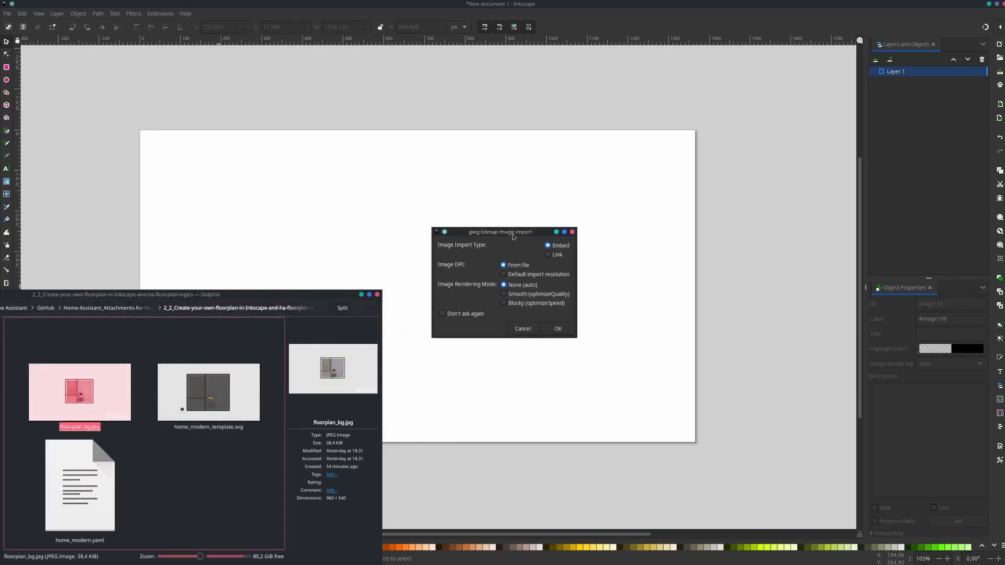
left_click(558, 329)
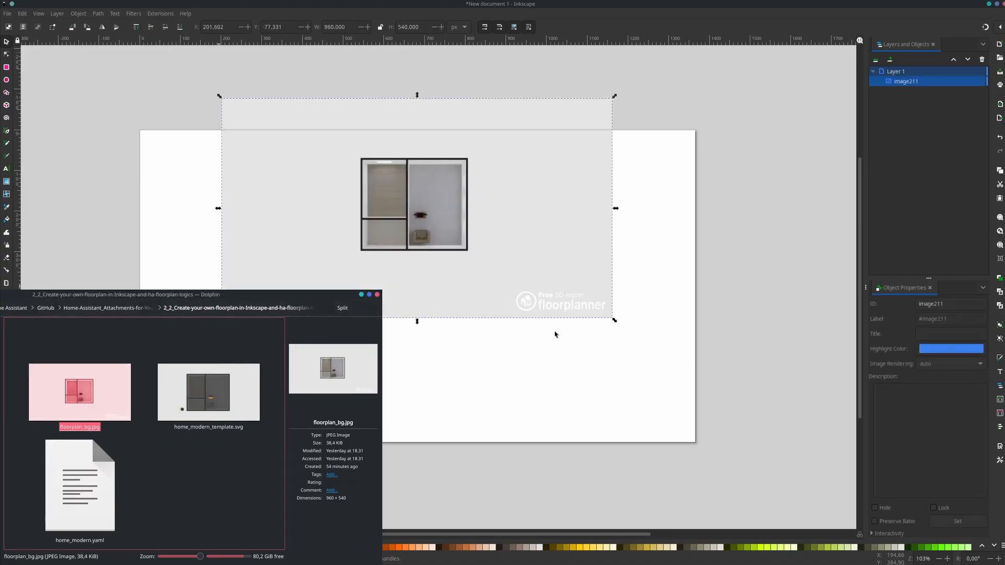
left_click(599, 478)
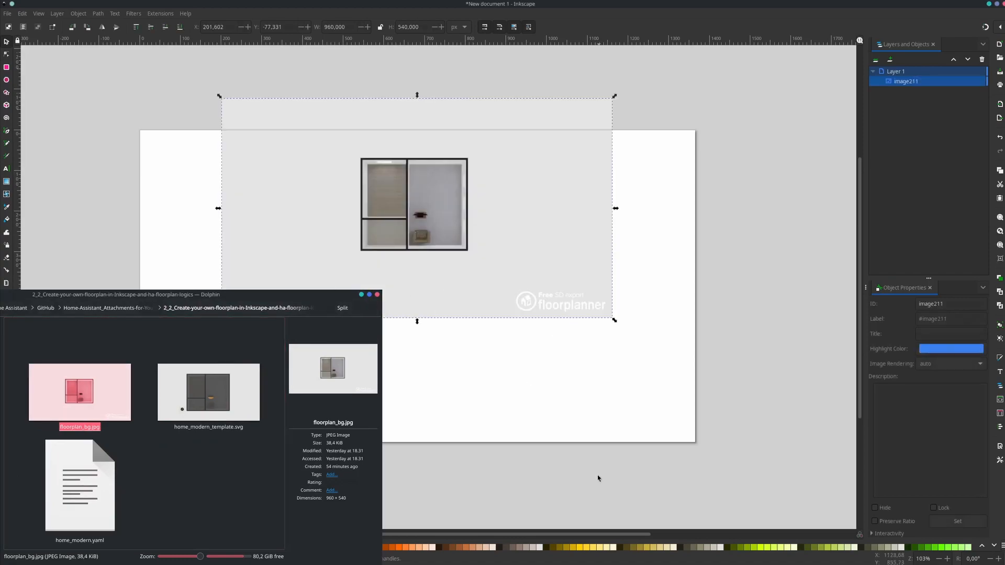
left_click(481, 264)
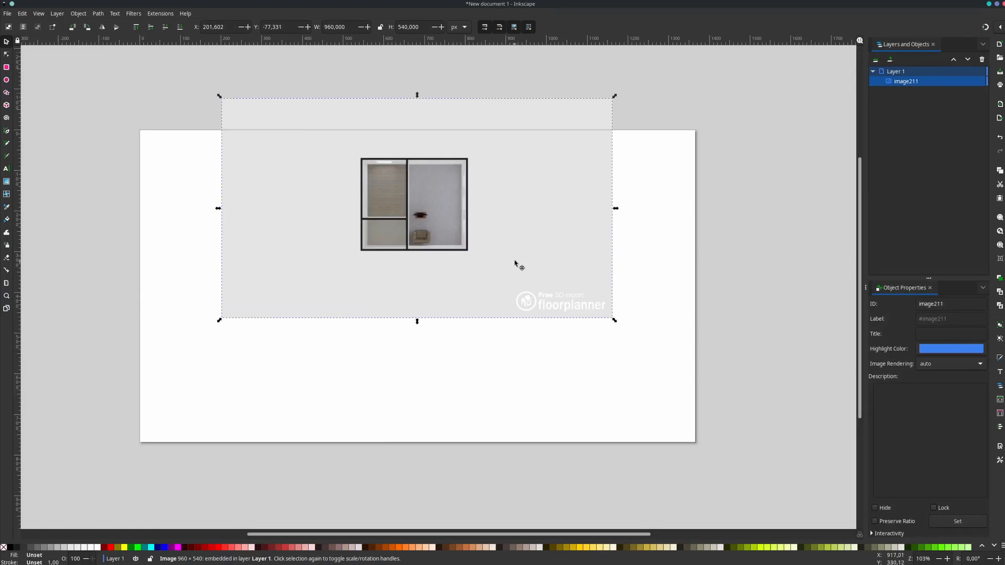
- Move and enlarge the floor plan image to about 1754 × 986 px so it covers the page with the house near the centre
left_click_drag(550, 255, 384, 270)
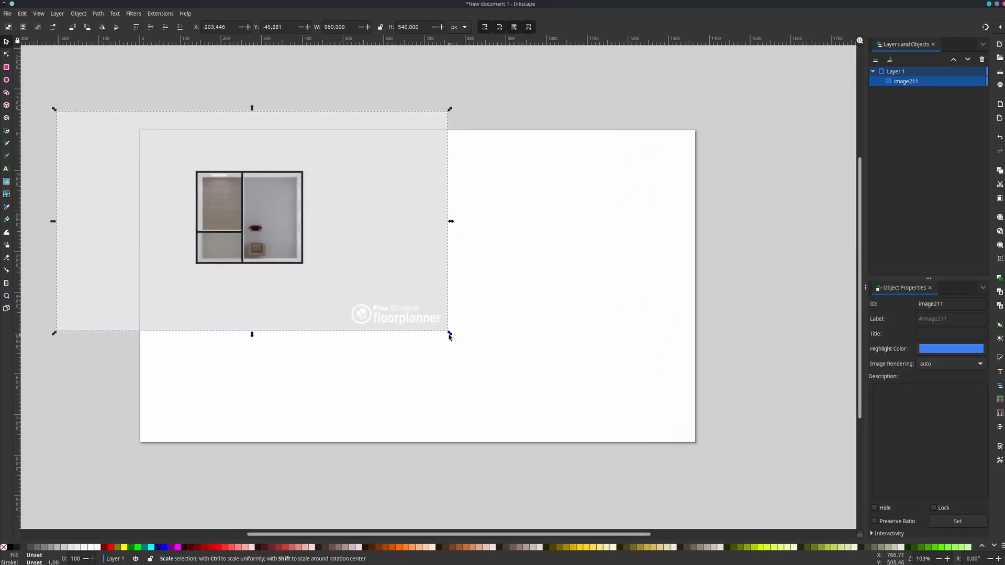
left_click_drag(450, 333, 773, 516)
left_click_drag(579, 478, 582, 461)
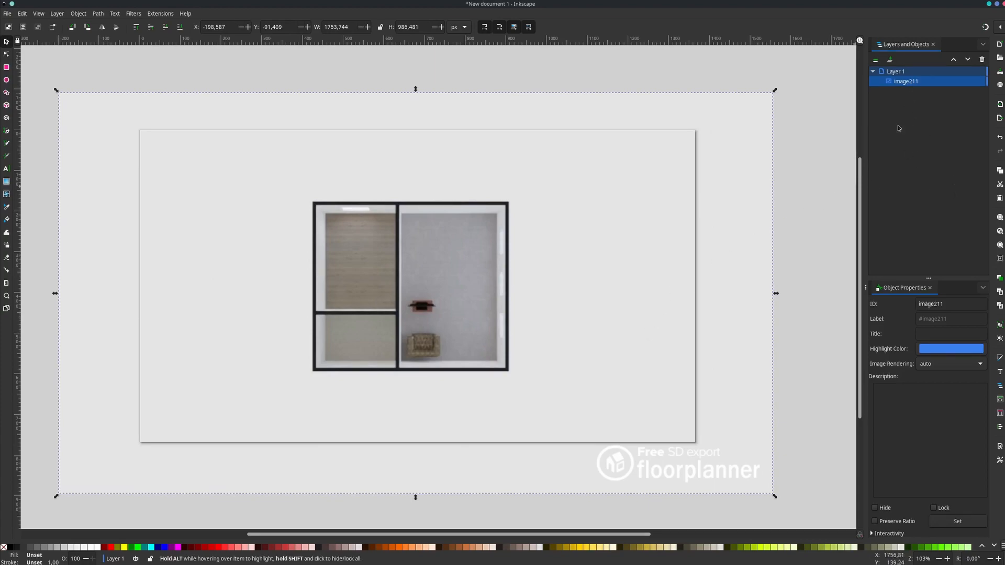
- Add two layers named Background and Room below Layer 1, with Room above Background
right_click(890, 72)
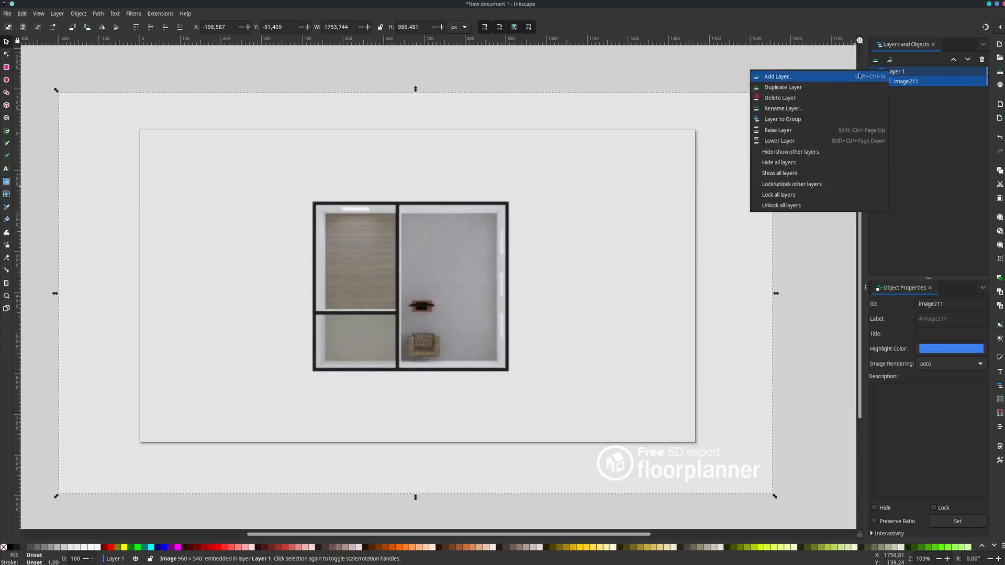
left_click(867, 74)
type("Background")
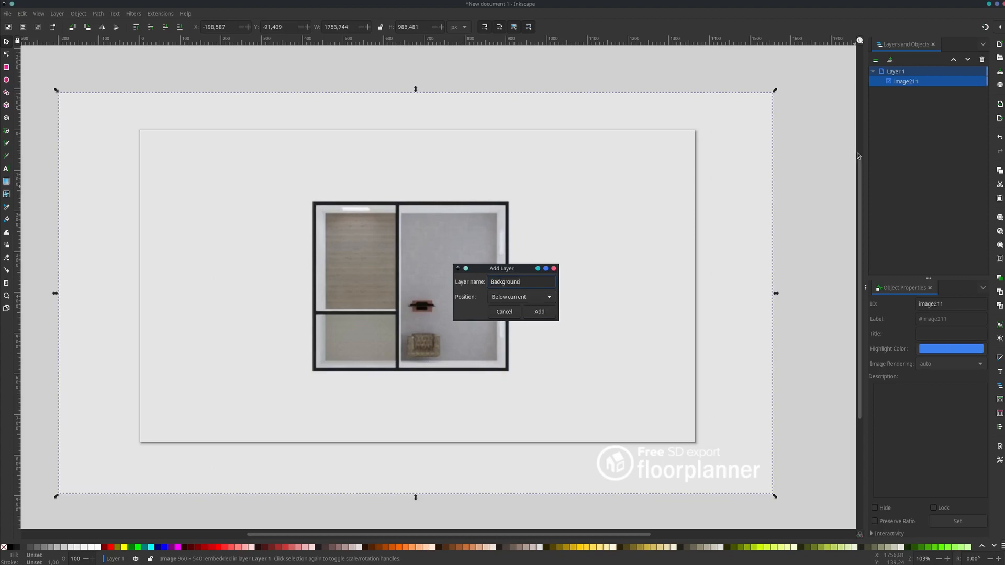
left_click(539, 311)
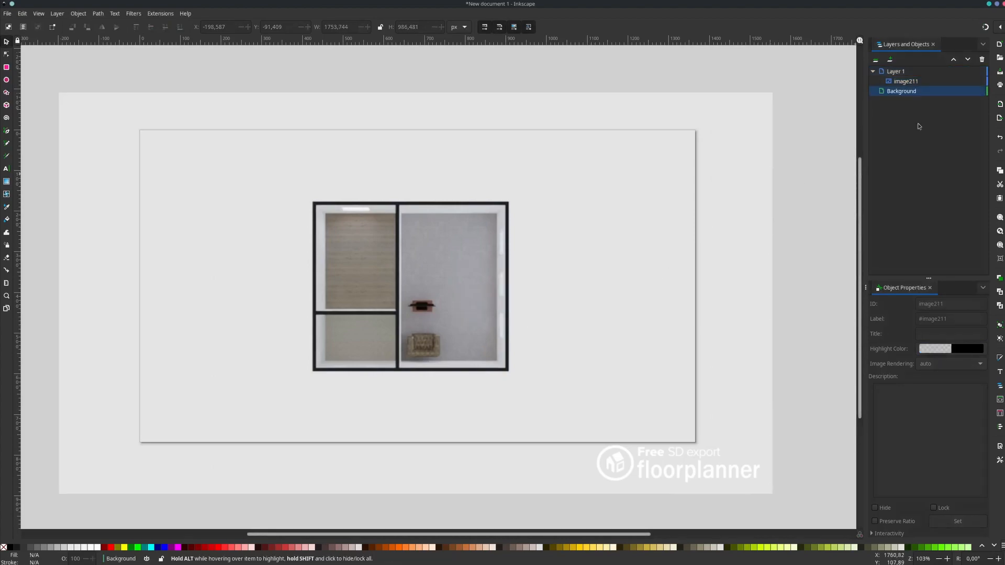
right_click(894, 72)
left_click(819, 79)
type("Room")
key("Return")
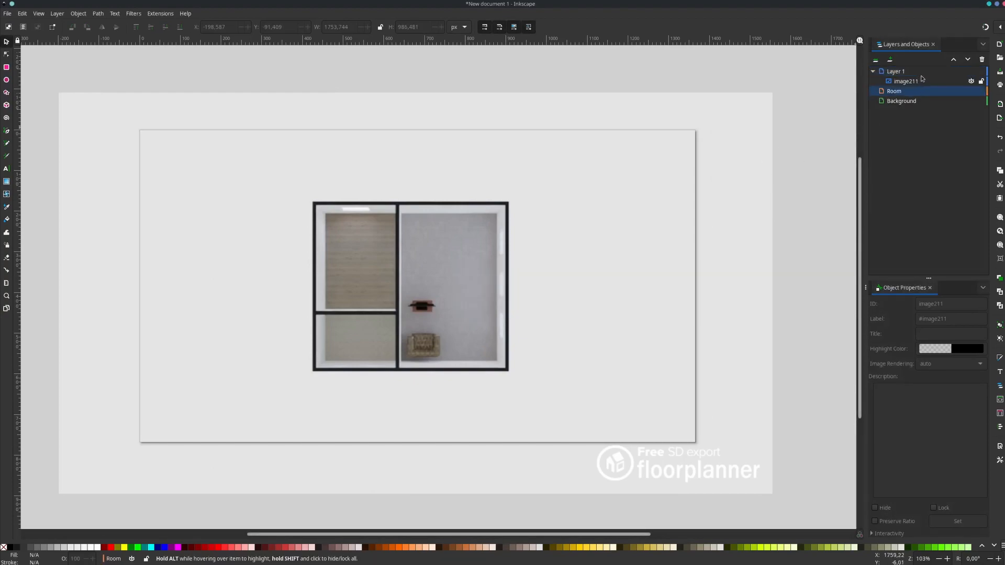
- Add a layer named Buttons directly below Layer 1 and move the floor plan image into the Background layer
right_click(893, 72)
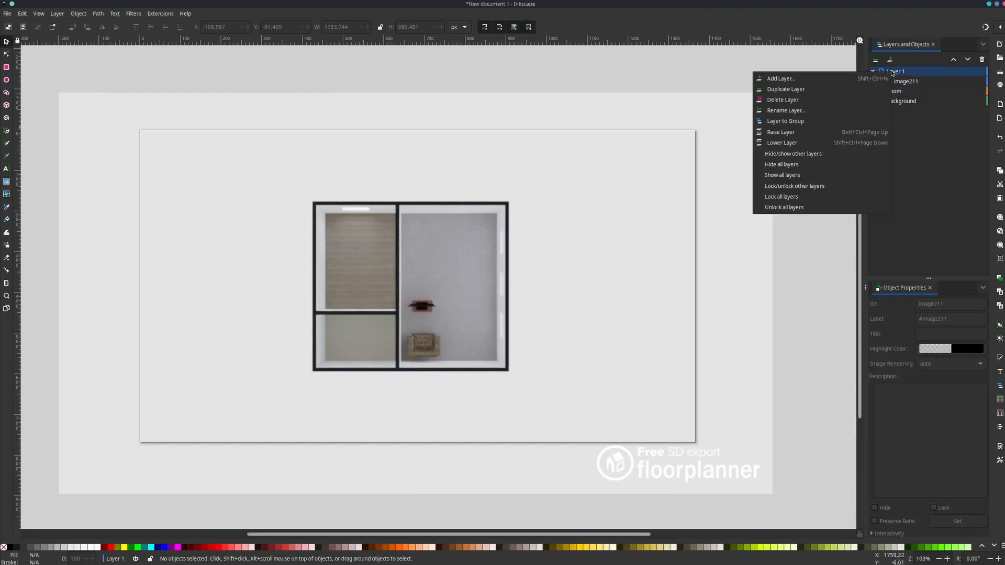
left_click(800, 79)
type("Buttons")
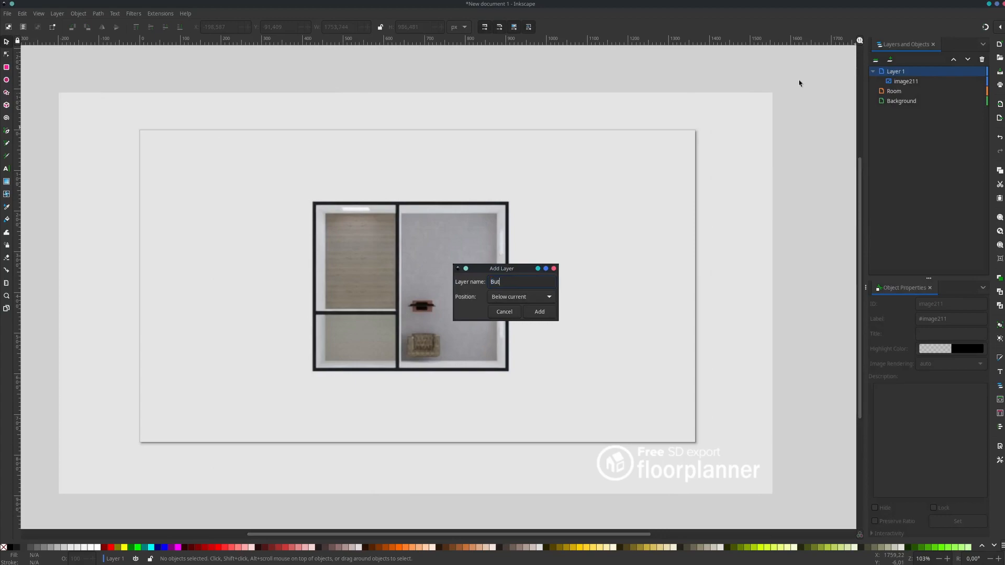
key("Return")
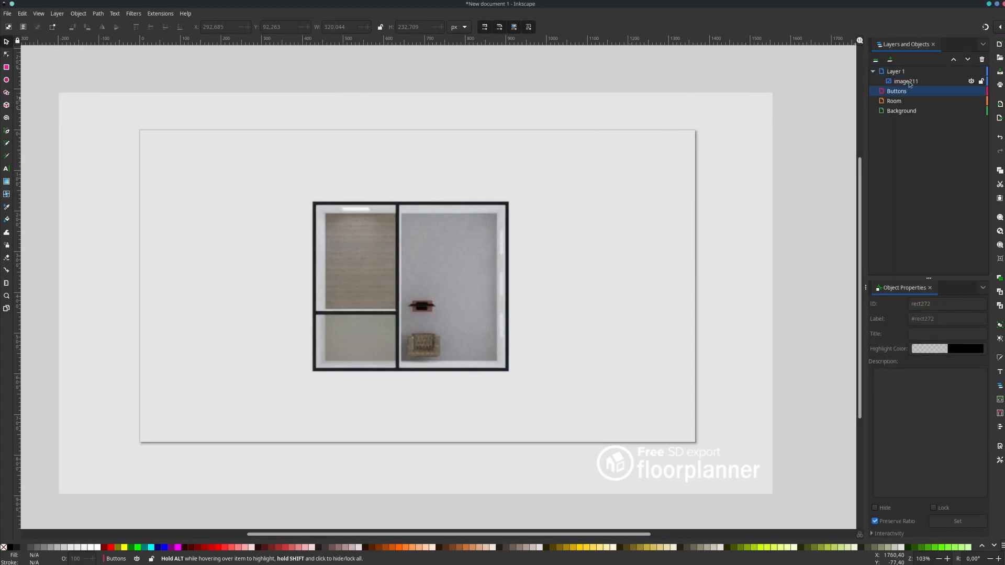
mouse_move(899, 84)
left_mouse_down()
mouse_move(906, 120)
mouse_move(922, 118)
mouse_move(908, 100)
left_mouse_up()
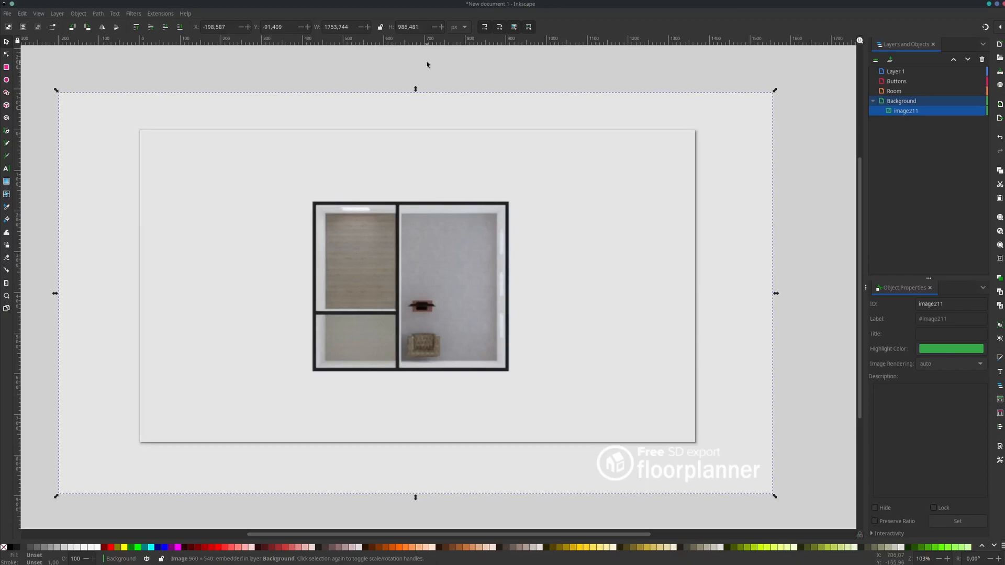
- Show the Fill and Stroke settings and dock them beneath Object Properties
left_click(76, 15)
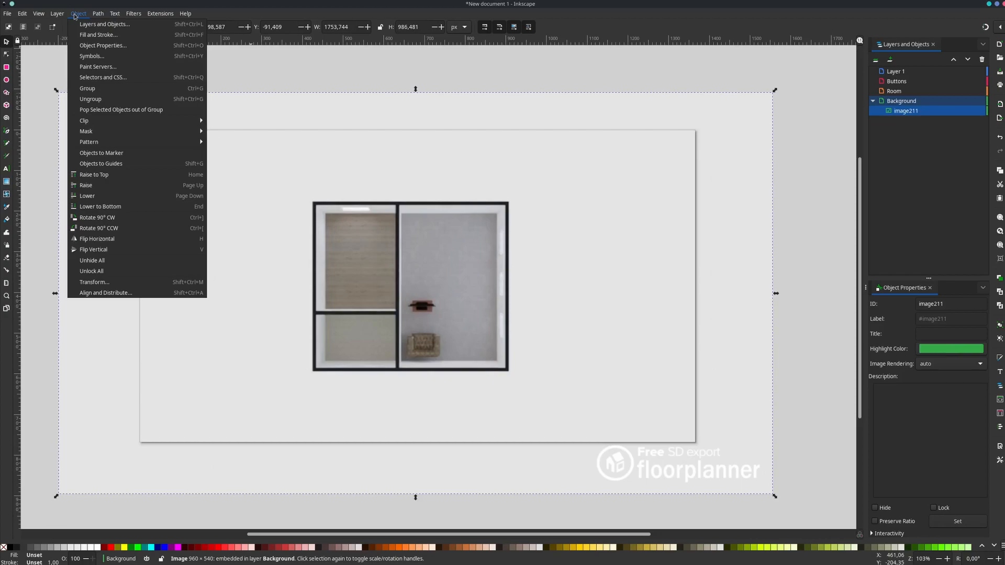
left_click(91, 35)
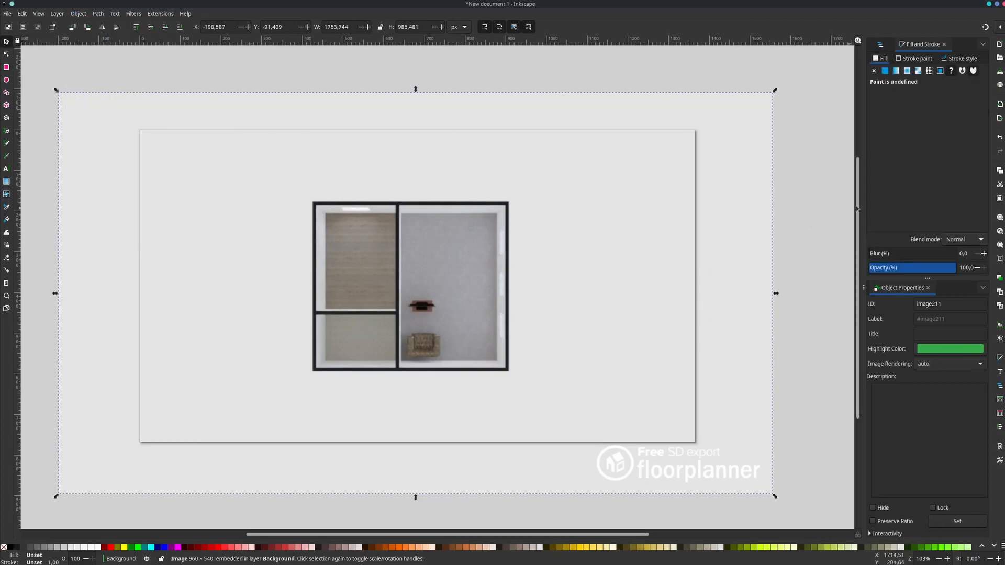
left_click_drag(923, 45, 896, 540)
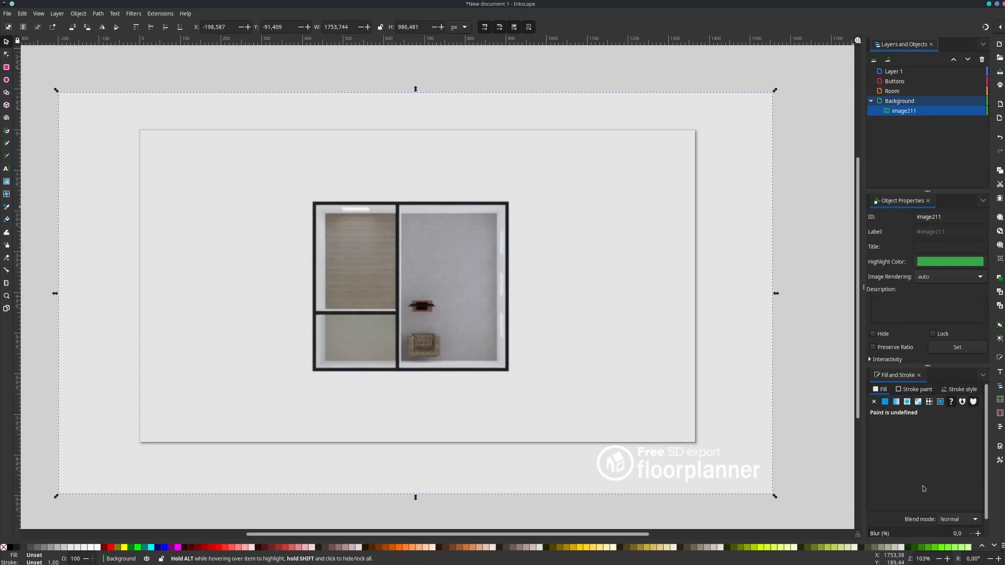
- Activate the Rectangle tool and set a flat grey fill with lightness 43 and alpha 95
left_click(885, 401)
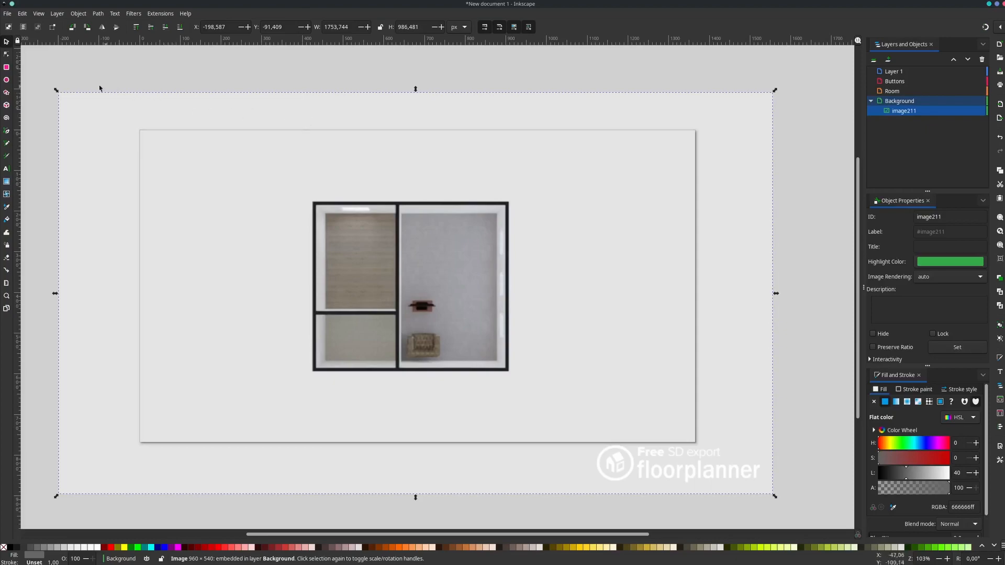
left_click(6, 67)
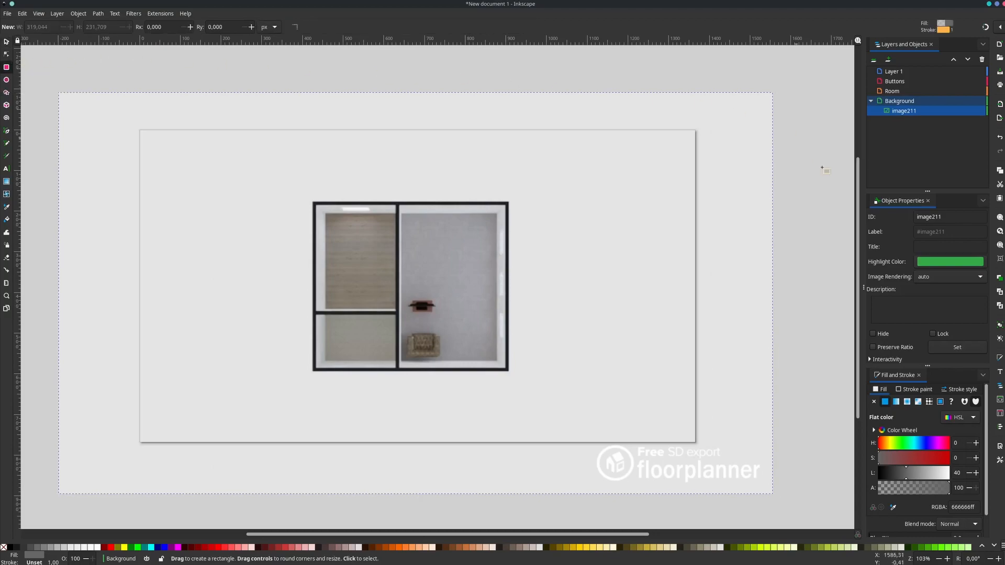
left_click(896, 401)
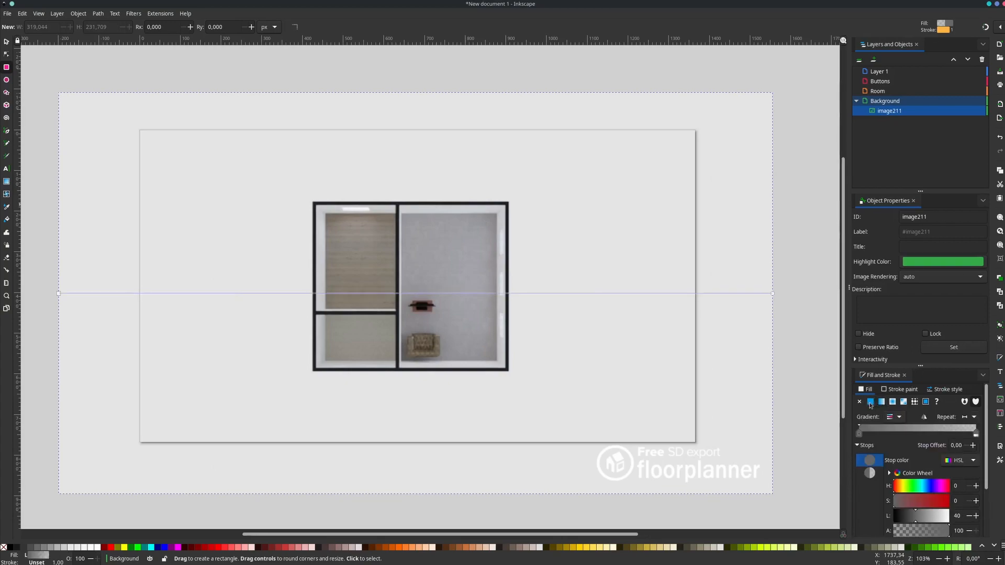
left_click(871, 403)
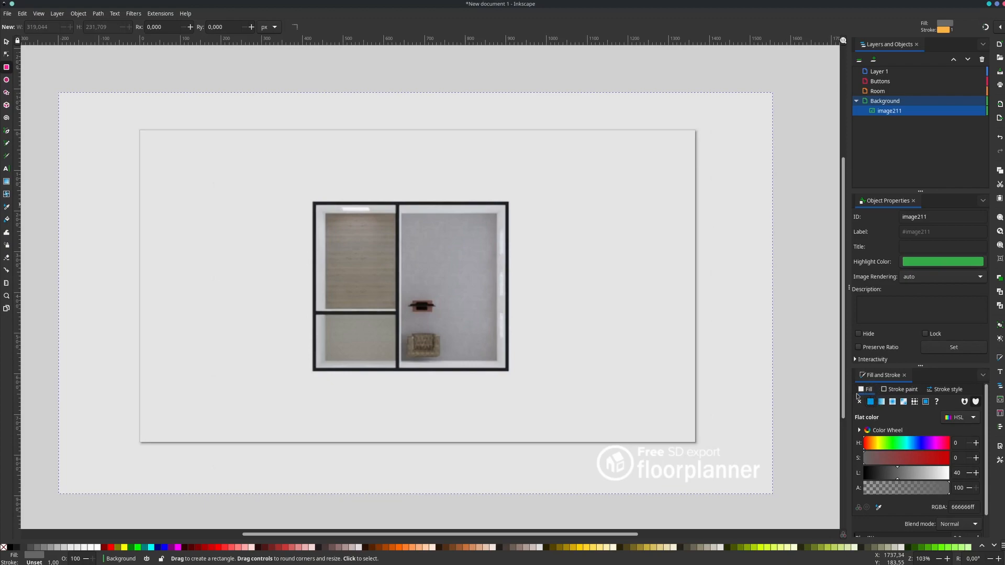
left_click_drag(891, 475, 945, 489)
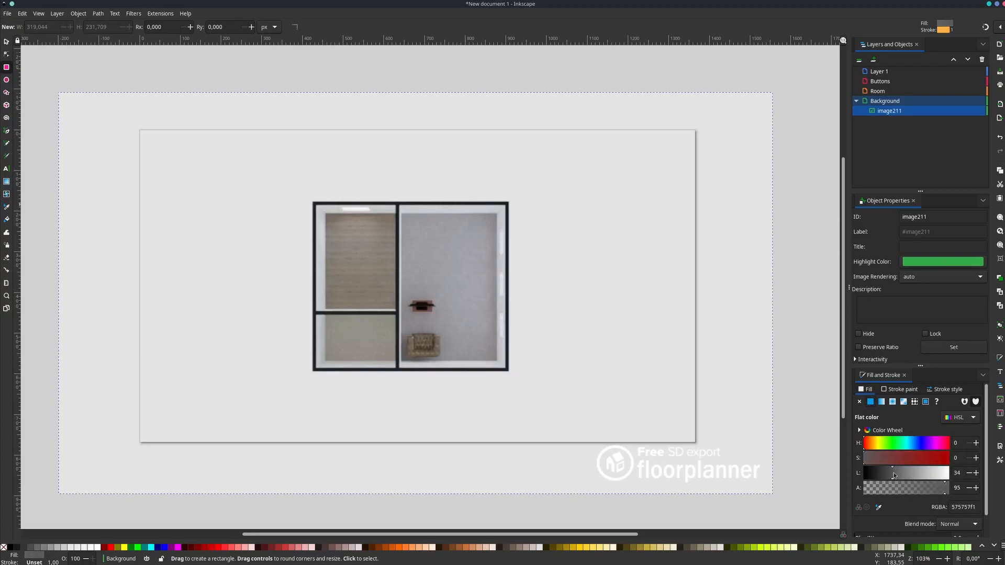
left_click_drag(894, 475, 901, 474)
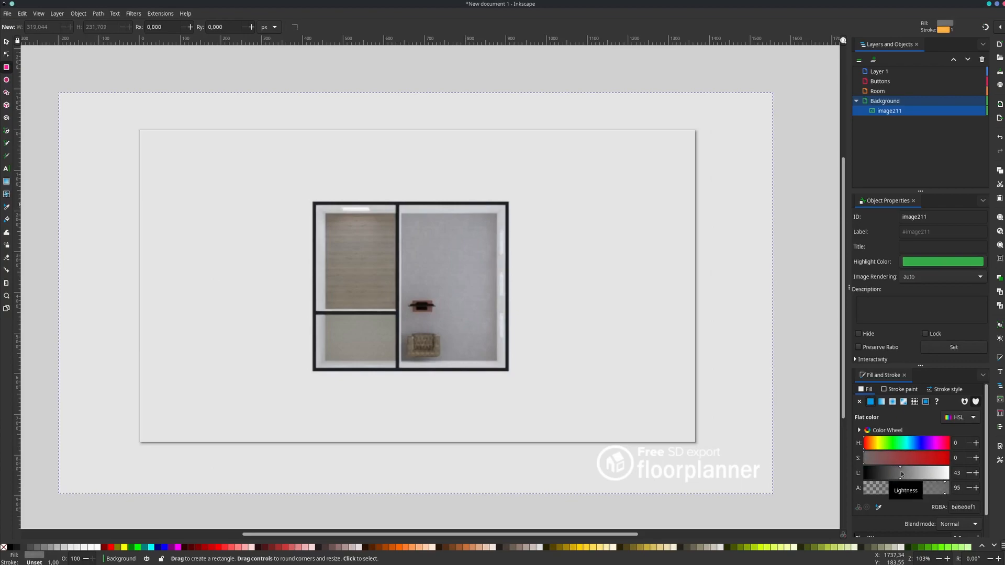
- Set the stroke paint to a flat near-black with lightness 9 and alpha 91
left_click(896, 389)
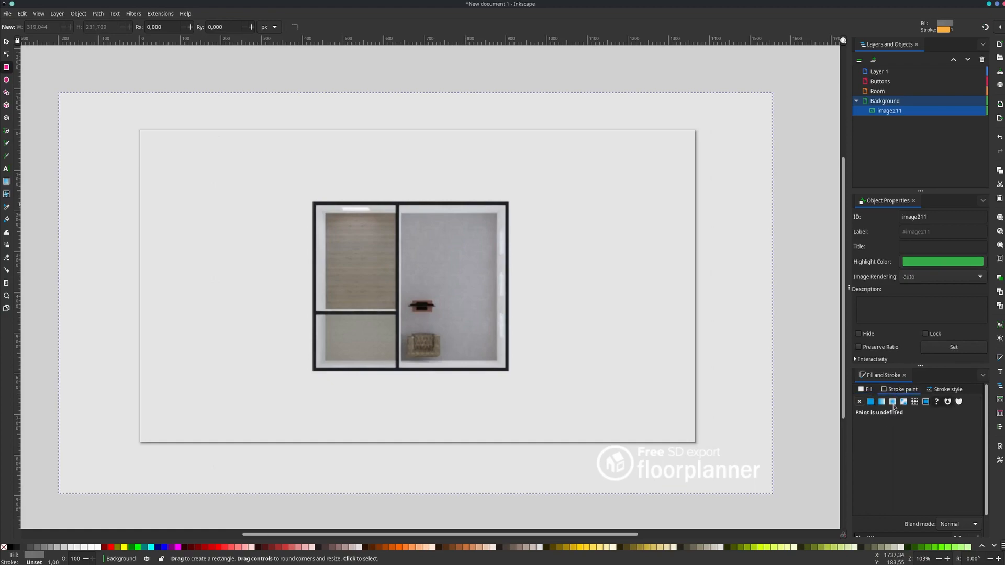
left_click_drag(933, 475, 870, 477)
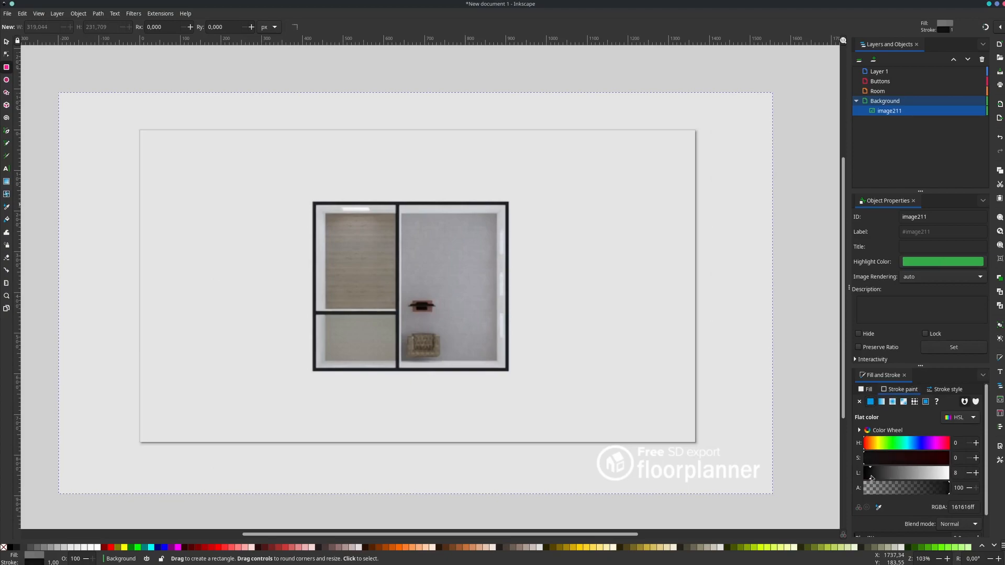
left_click_drag(951, 494, 944, 494)
- Draw a rectangle over each of the three rooms, about 203 × 270, 203 × 137 and 267 × 411 px
left_click_drag(314, 203, 397, 314)
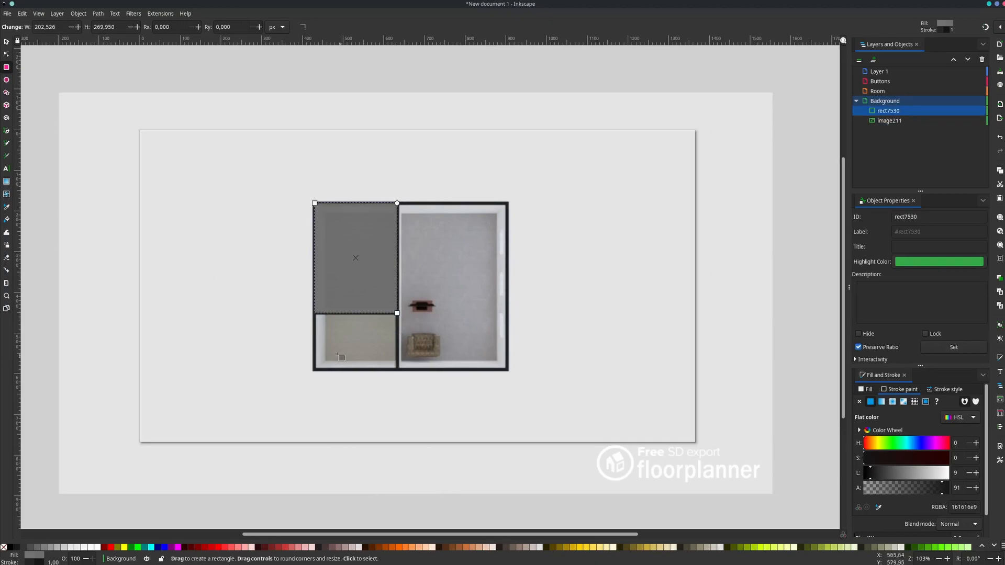
left_click_drag(314, 371, 397, 314)
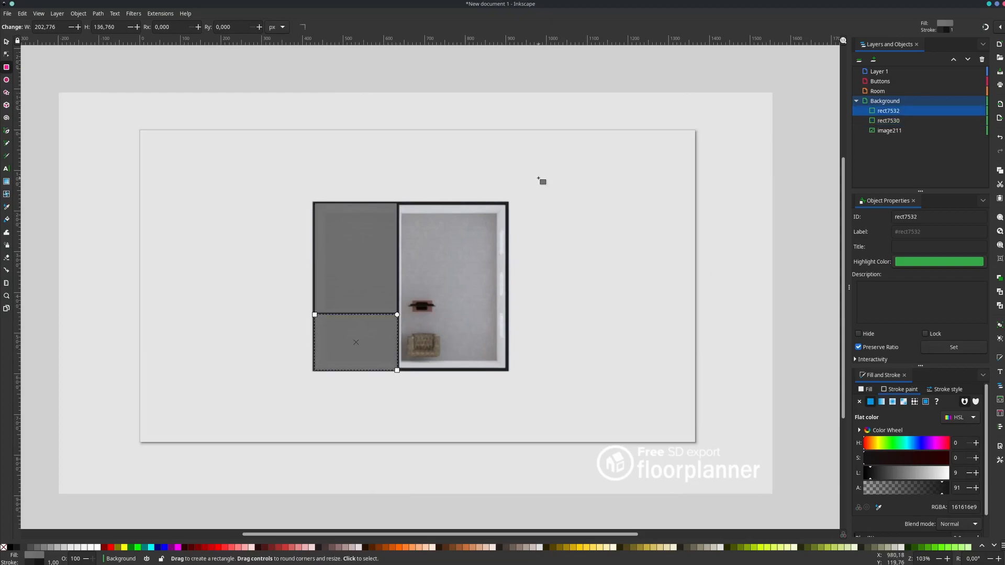
left_click_drag(508, 202, 398, 371)
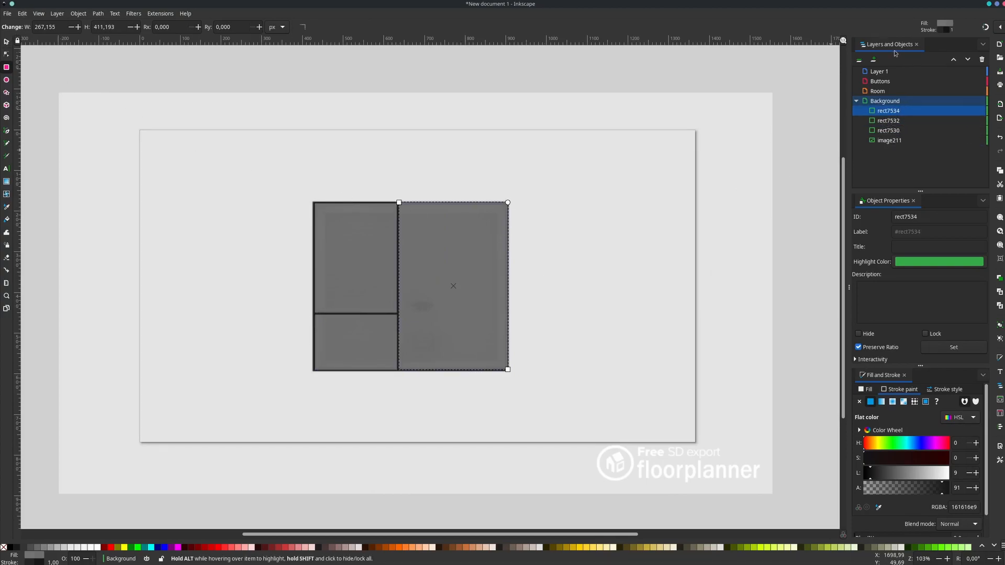
- Select the three room rectangles in the Background layer and move them into the Room layer
left_click(6, 43)
left_click(890, 130)
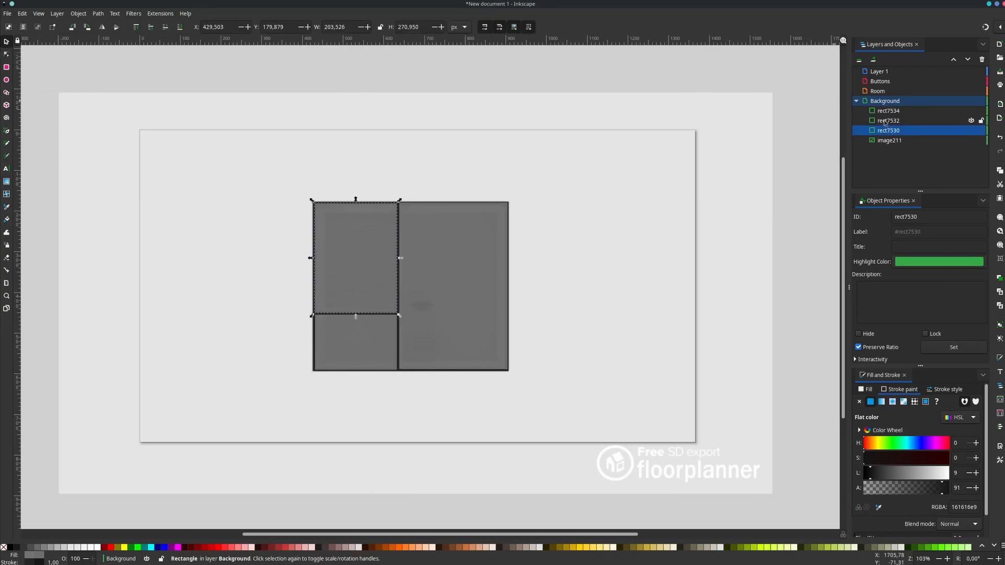
left_click(887, 111, "shift")
left_click_drag(887, 111, 890, 91)
left_click(892, 104)
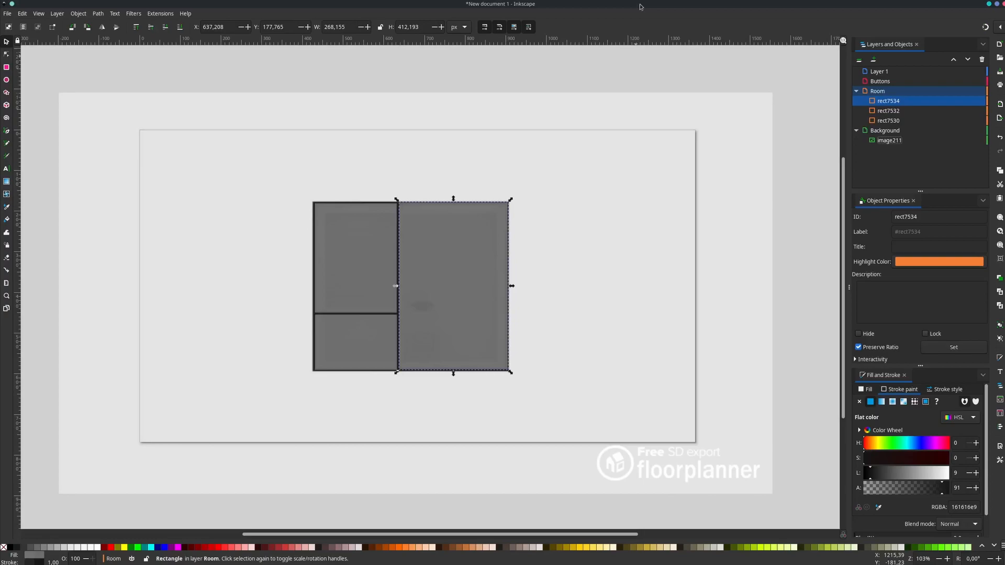
- Add three new layers named Bed room, Living and Restroom below the Room layer
right_click(883, 93)
left_click(807, 99)
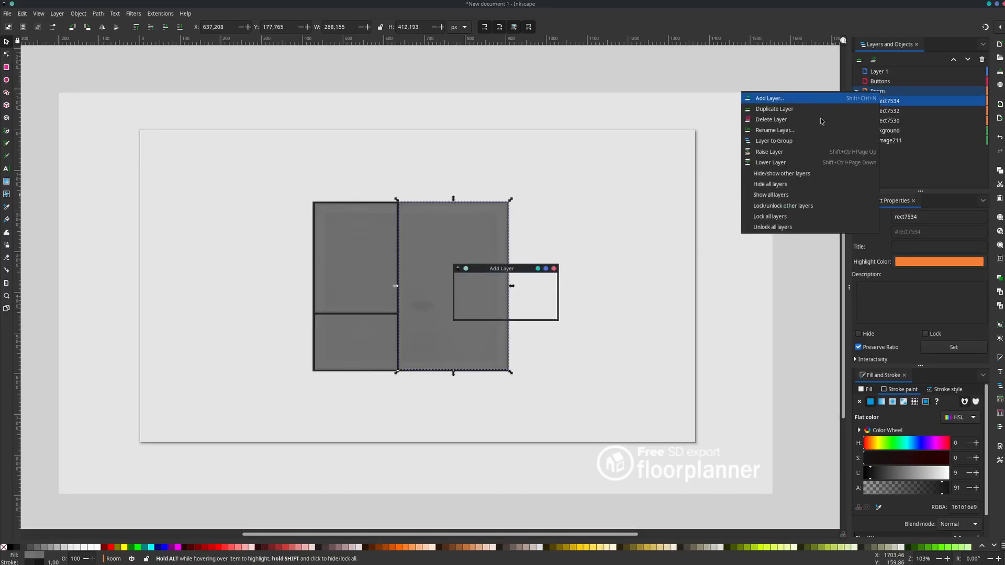
type("Bed room")
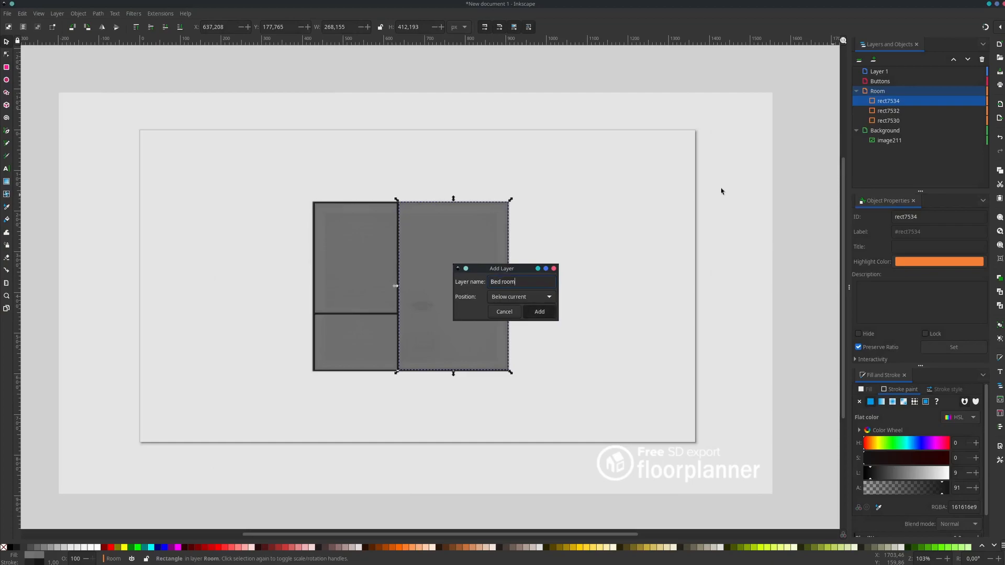
key("Return")
right_click(873, 89)
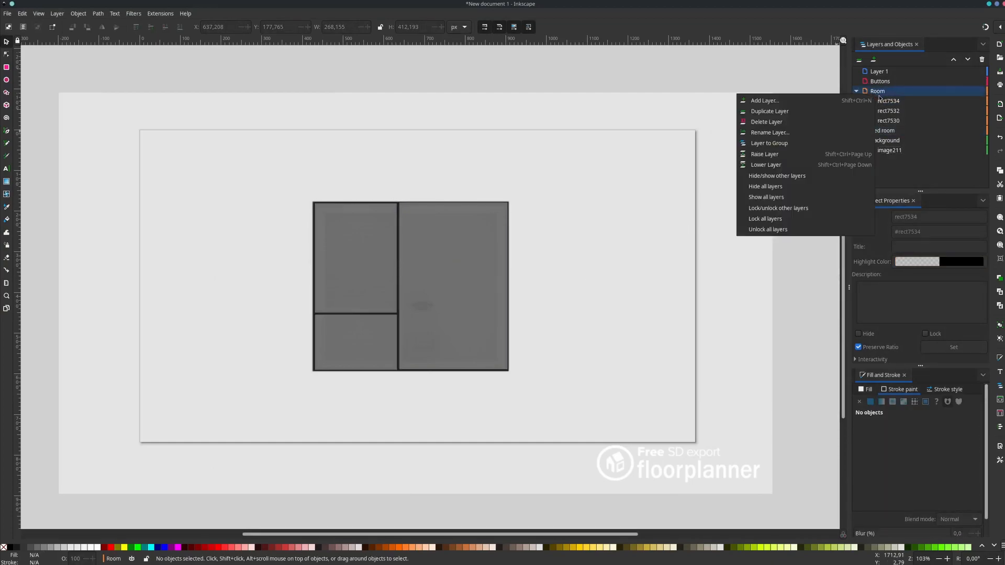
left_click(831, 100)
type("Living")
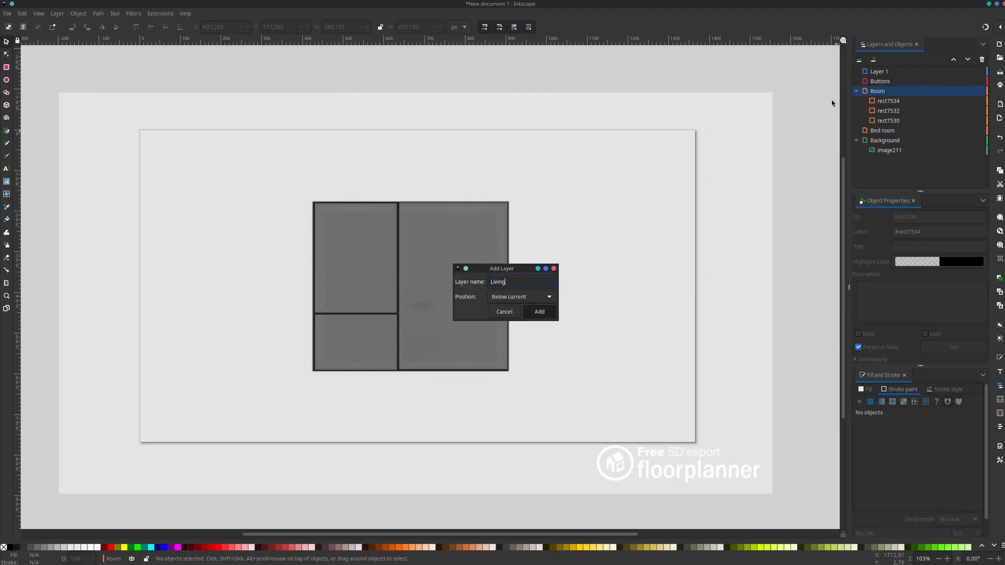
key("Return")
right_click(880, 92)
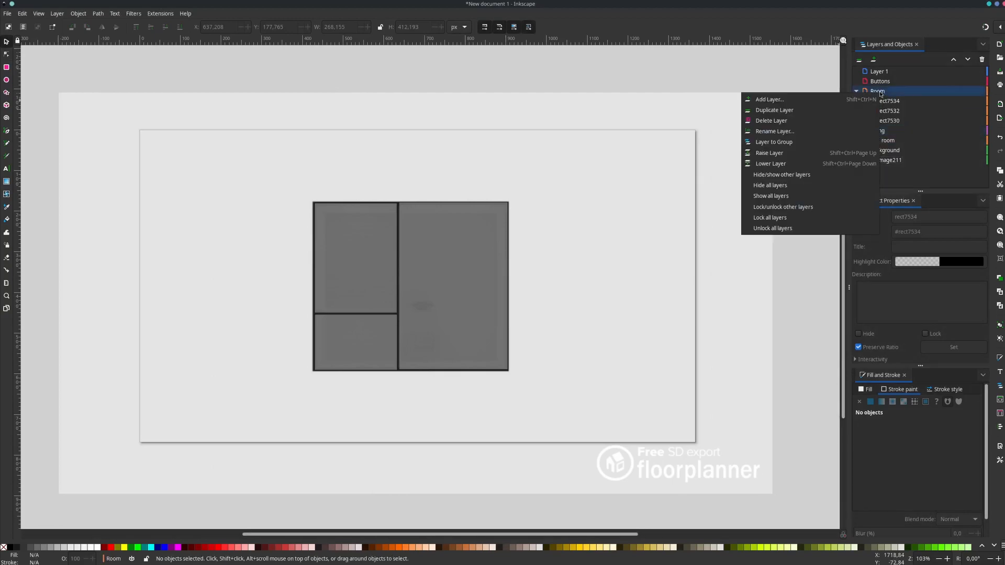
left_click(811, 101)
type("Restroom")
key("Return")
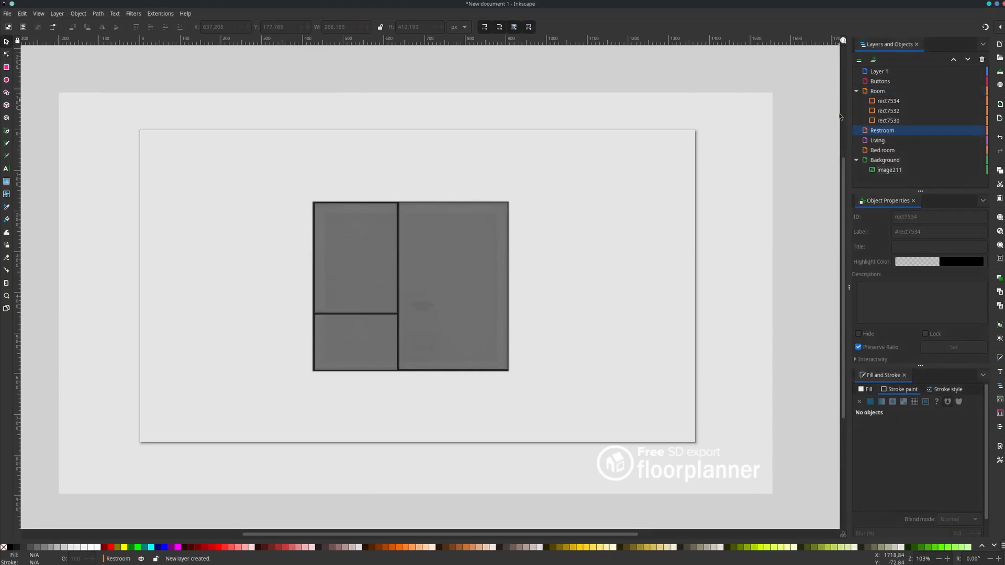
- Nest the Restroom, Living and Bed room layers inside the Room layer
left_click(880, 151)
left_click(875, 133, "shift")
left_click_drag(876, 133, 886, 94)
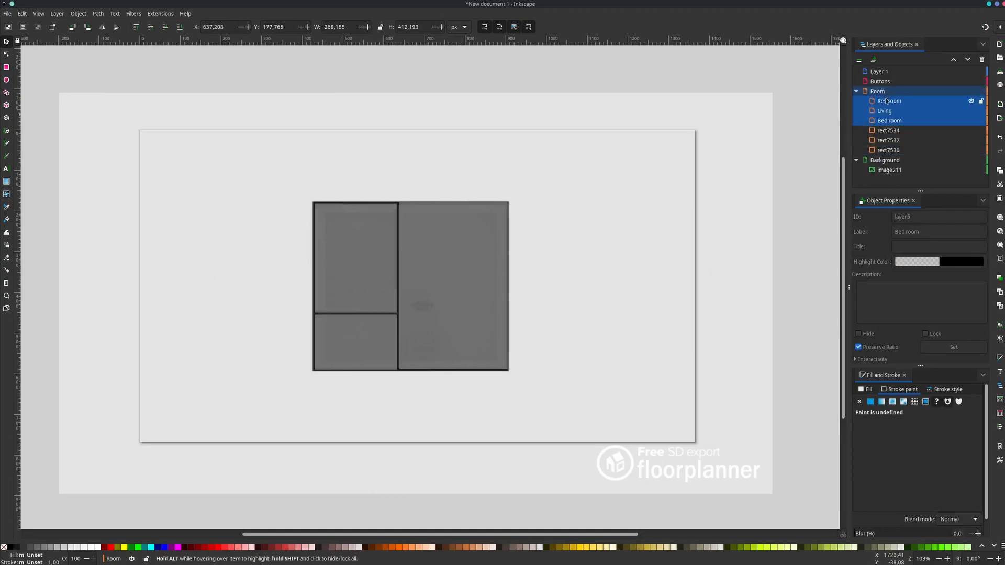
- Move rect7534 into the Living layer, rect7532 into the Restroom layer and rect7530 into the Bed room layer
left_click(888, 132)
left_click_drag(888, 133, 903, 115)
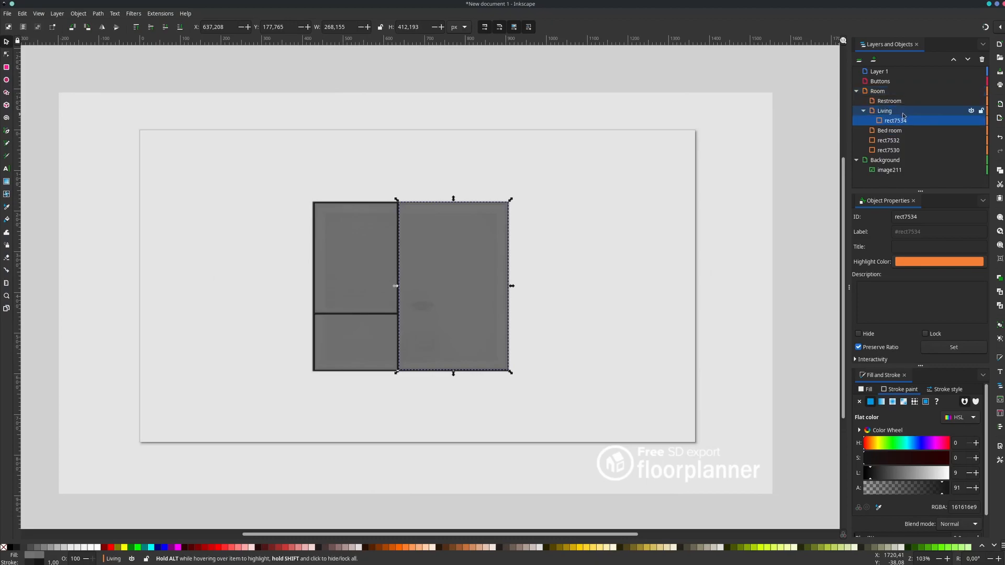
left_click(890, 142)
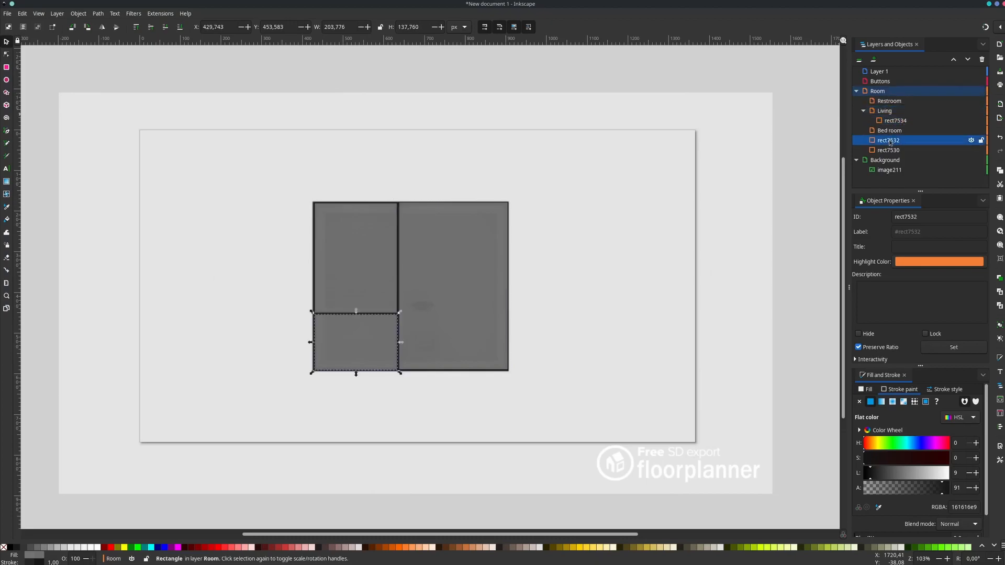
left_click_drag(890, 141, 909, 101)
left_click(889, 150)
mouse_move(889, 154)
left_mouse_down()
mouse_move(900, 97)
mouse_move(906, 144)
left_mouse_up()
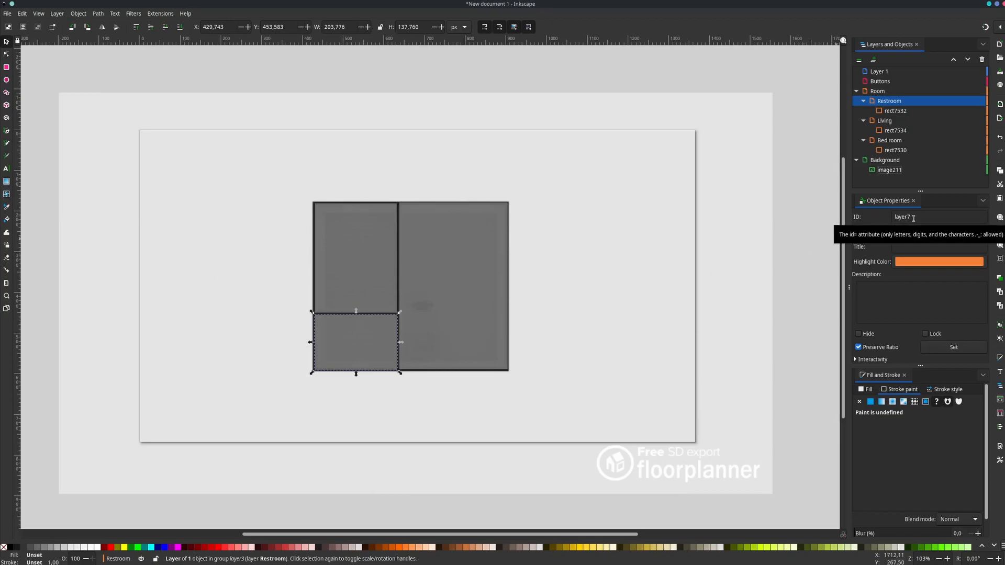
- Set the restroom rectangle's object ID to light-restroom-primary
left_click(895, 111)
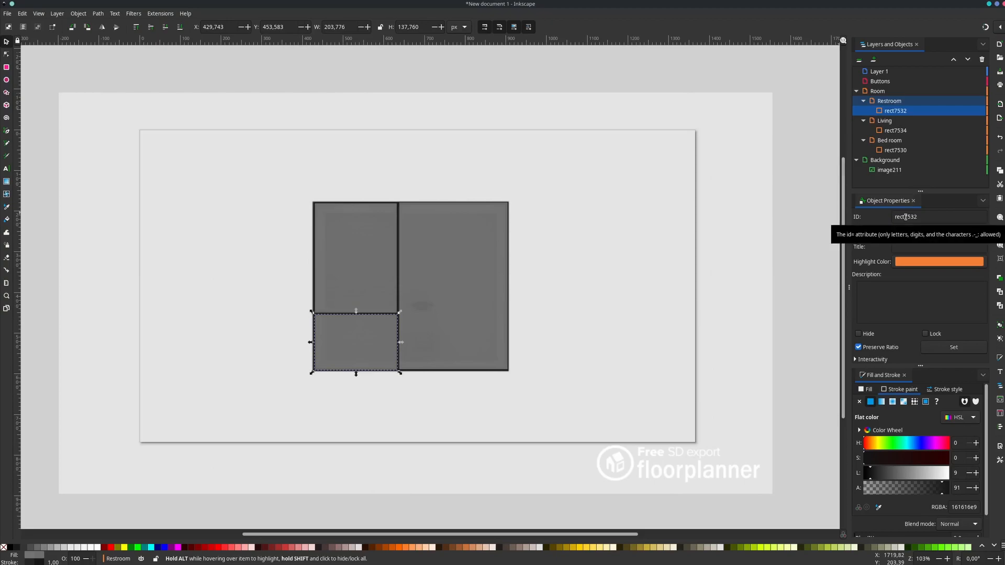
double_click(905, 216)
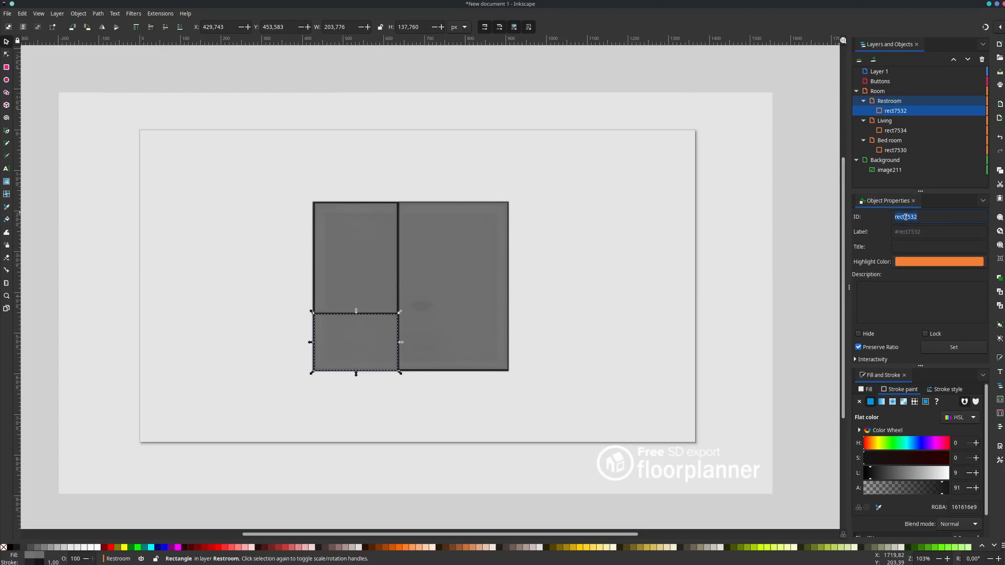
type("light-restroom-primary")
left_click(953, 346)
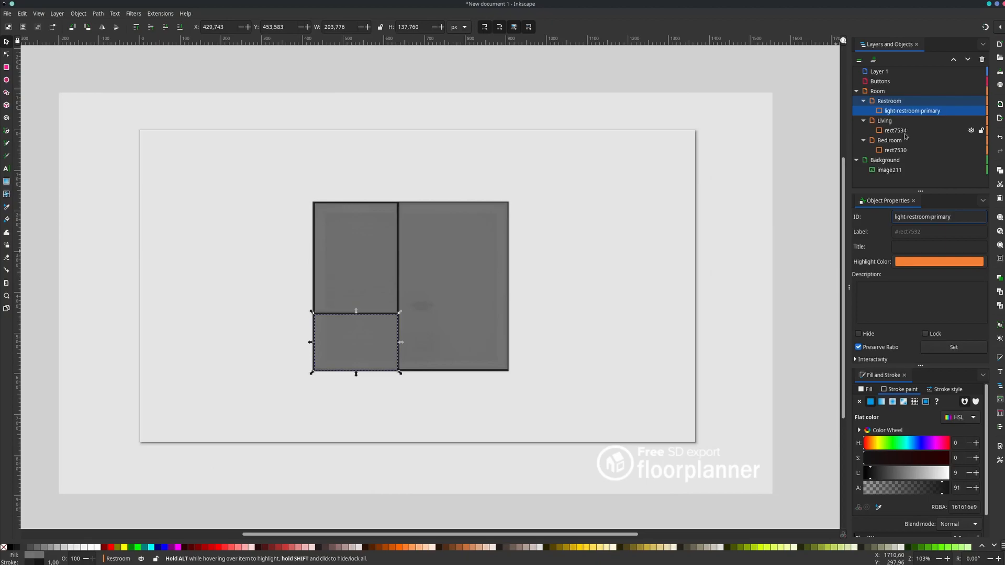
- Set the living room rectangle's object ID to light-livingroom-primary
left_click(905, 133)
triple_click(925, 217)
type("light-livingroom-primary")
left_click(954, 348)
- Set the bedroom rectangle's object ID to light-bedroom-primary, and select the Buttons layer
left_click(901, 152)
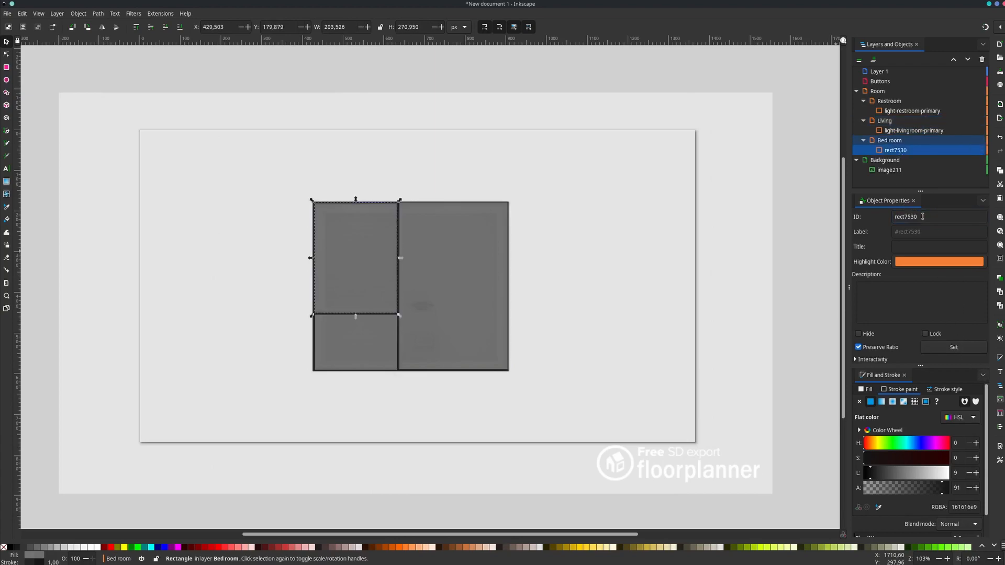
double_click(922, 216)
key("BackSpace")
type("light-bedroom-primary")
left_click(974, 343)
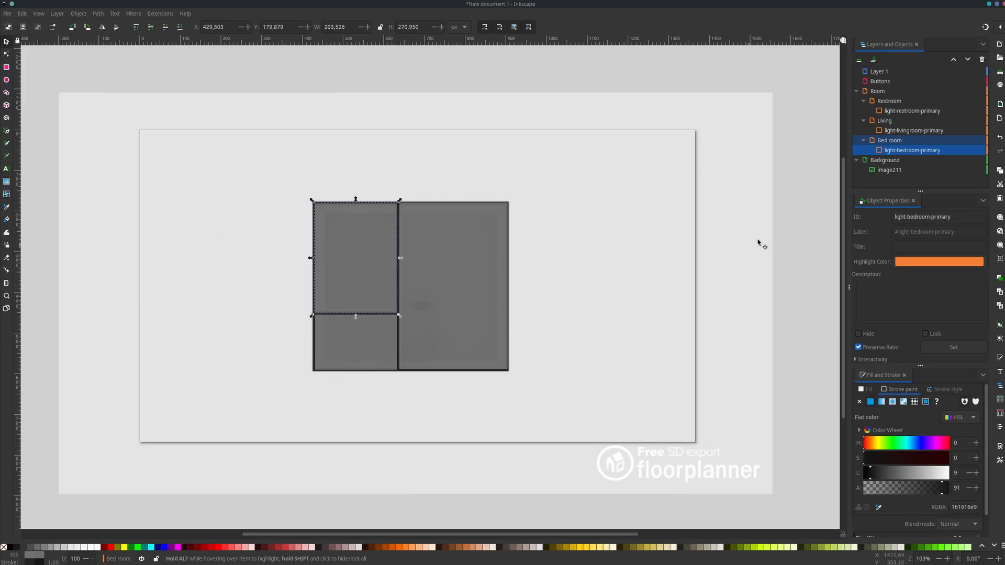
left_click(885, 82)
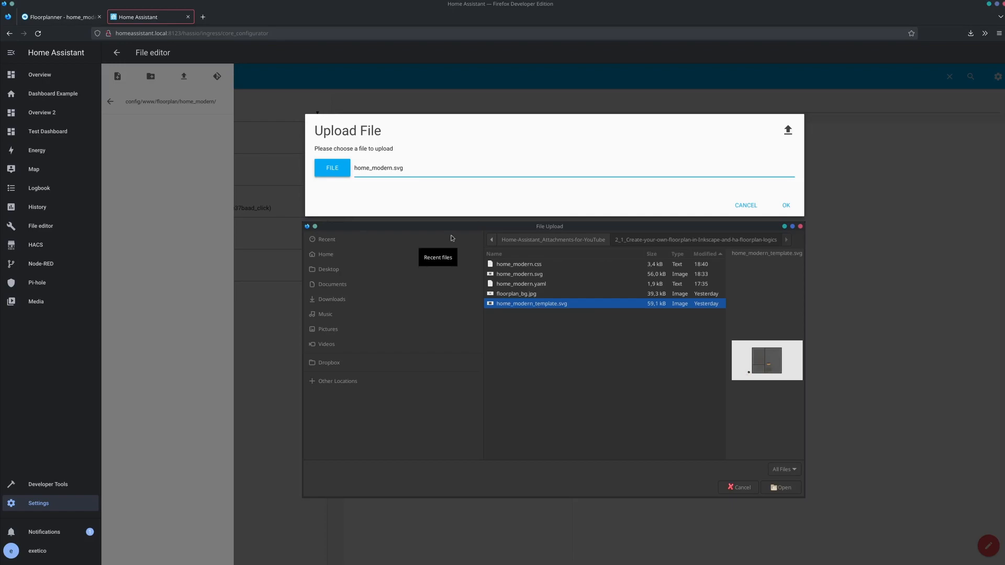
- In Home Assistant's File editor, upload home_modern.svg to config/www/floorplan/home_modern and create a new file home_modern.css there
double_click(513, 275)
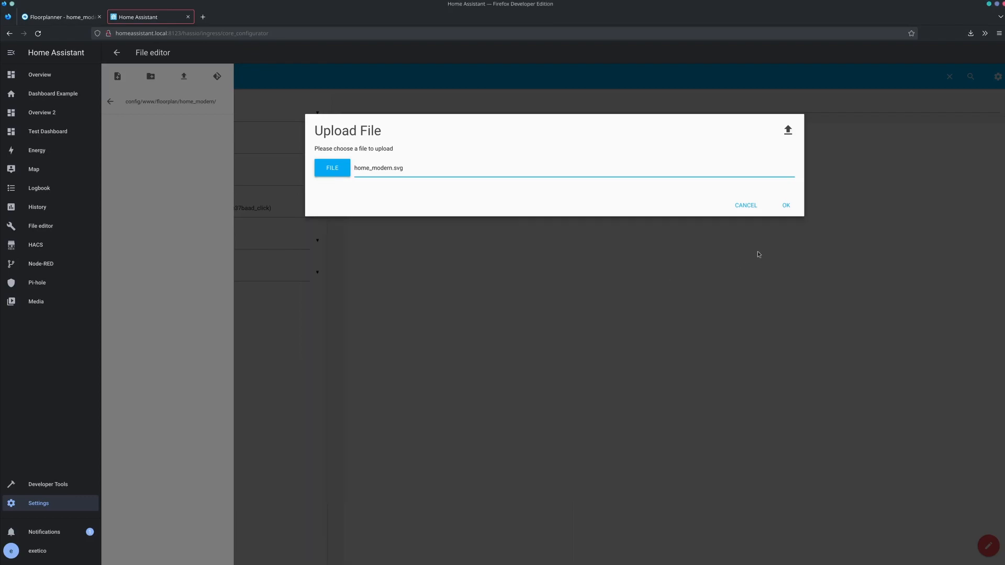
left_click(786, 206)
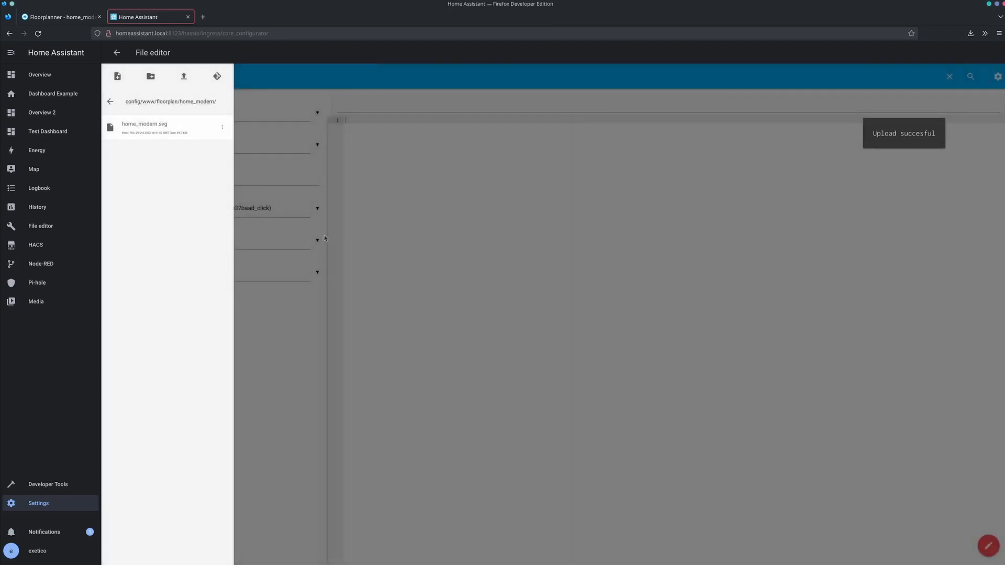
left_click(117, 76)
left_click(374, 168)
type("home_modern.css")
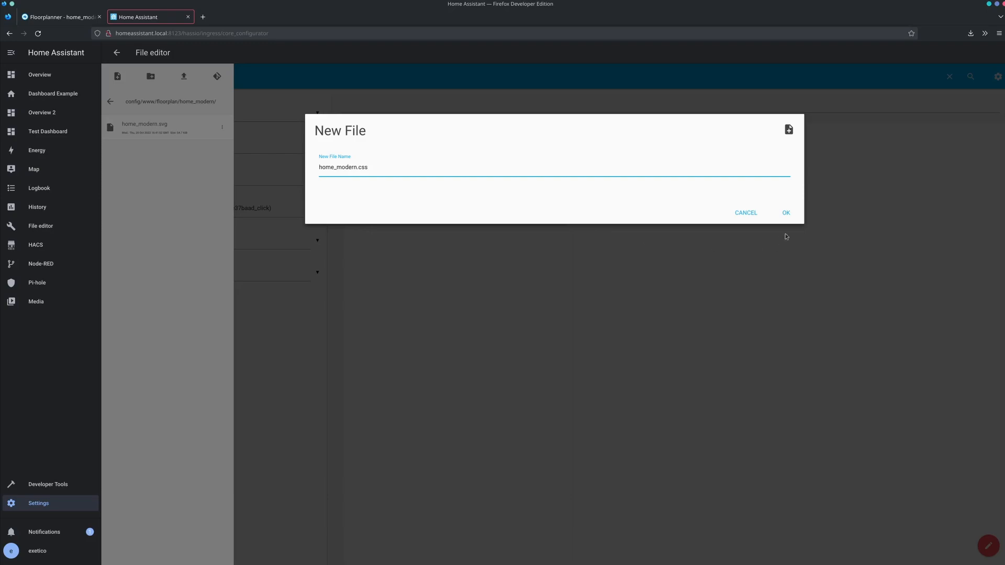
left_click(788, 216)
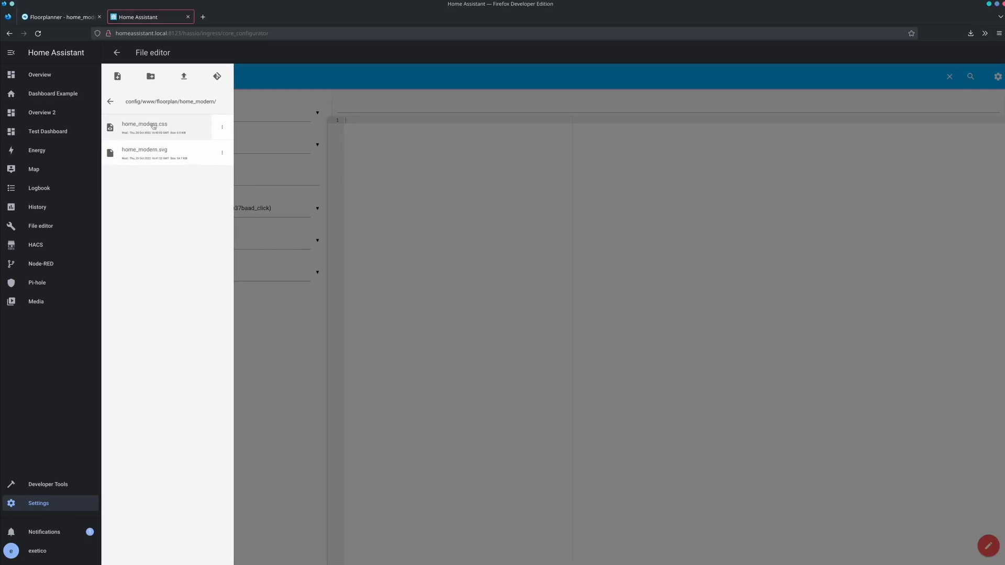
- Open home_modern.css, enter the comment "/* All good :/ */" and save the file
left_click(153, 126)
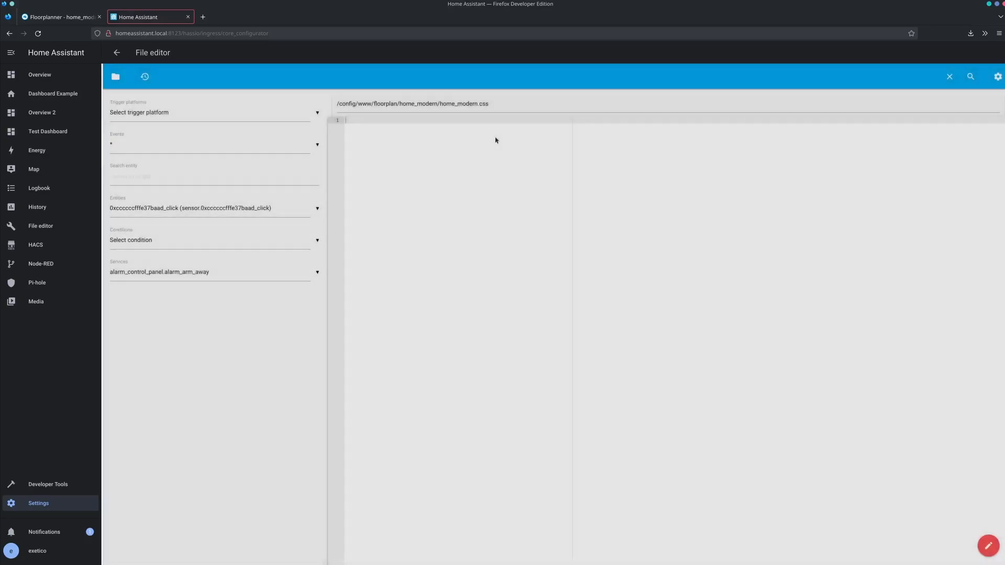
type("/*")
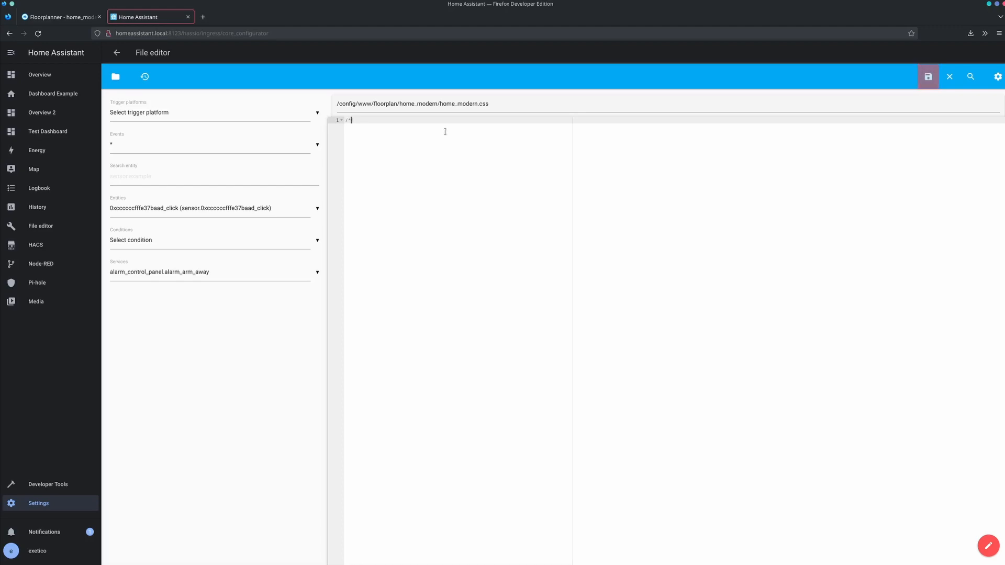
type(" All good :/ */")
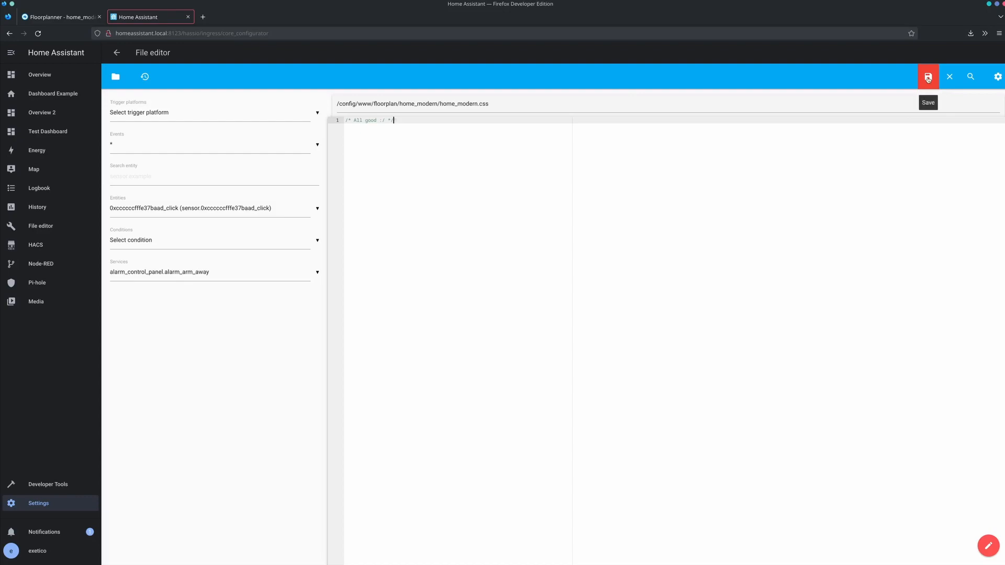
left_click(928, 79)
- Create a new Home Assistant dashboard titled Modern
left_click(58, 507)
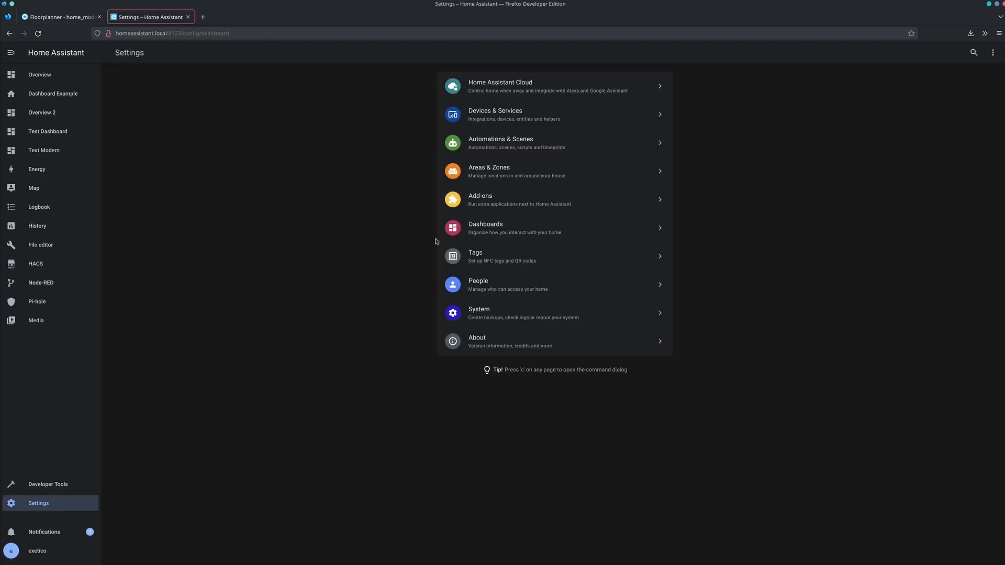
left_click(502, 234)
left_click(966, 551)
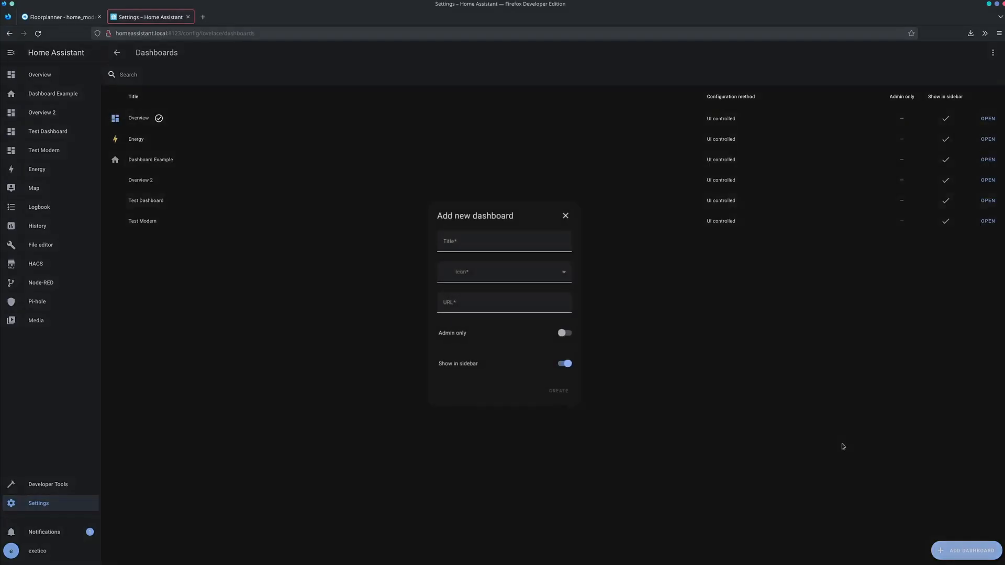
left_click(465, 238)
type("Modern")
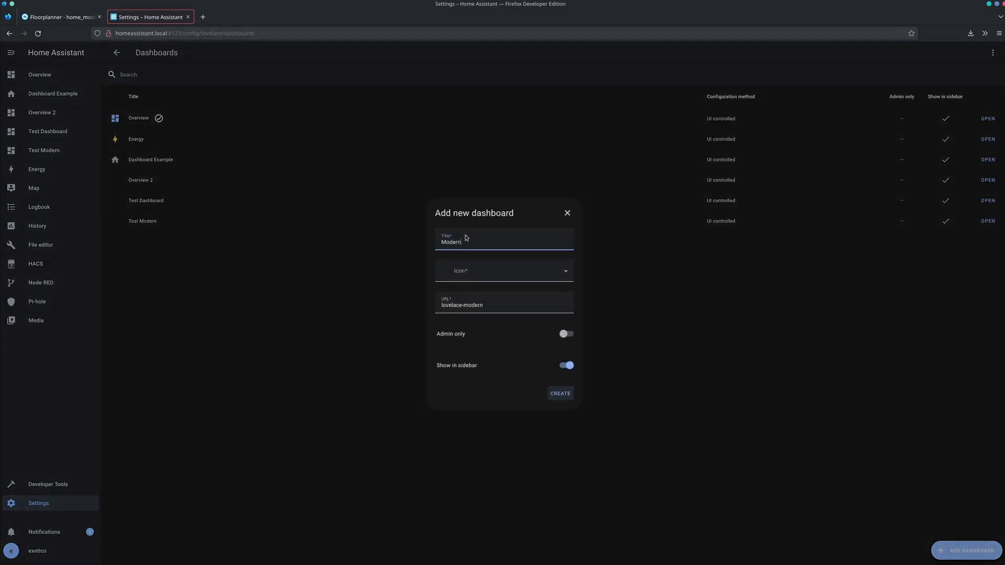
left_click(558, 395)
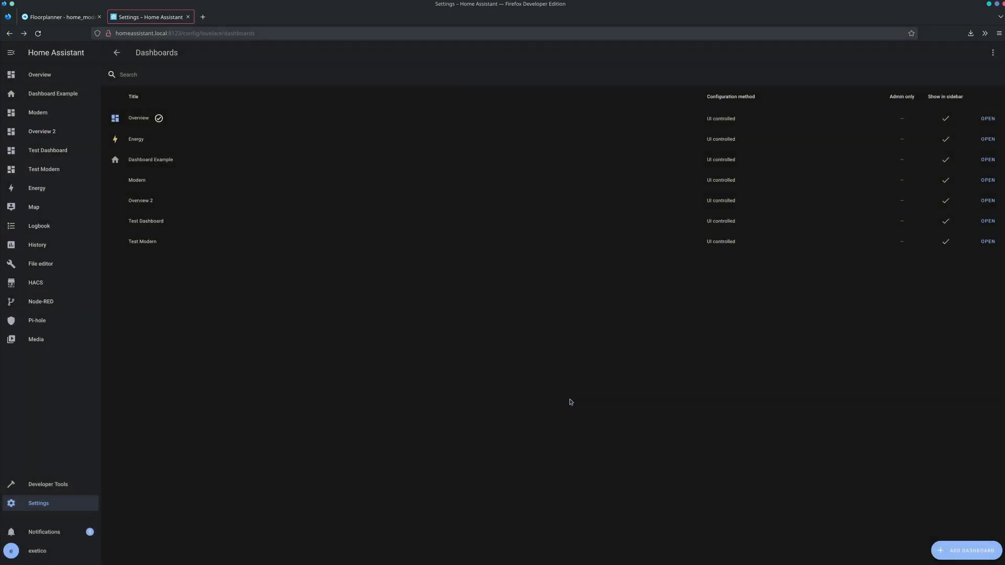
- Open the Test Modern dashboard for editing and replace its raw configuration with the copied Modern Floorplan YAML using custom:floorplan-card
left_click(987, 242)
left_click(993, 52)
left_click(976, 75)
left_click(993, 53)
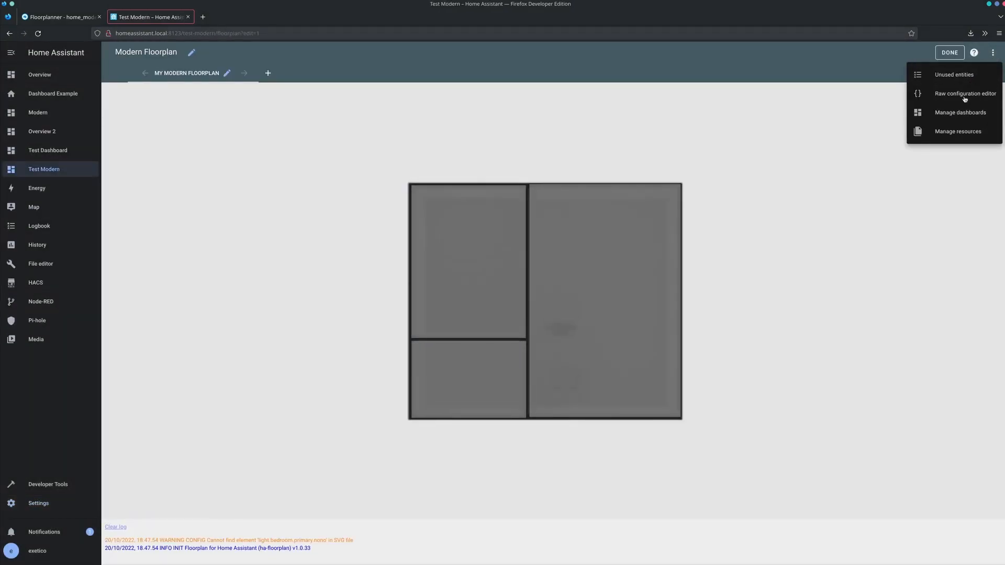
left_click(969, 94)
key("ctrl+a")
key("ctrl+v")
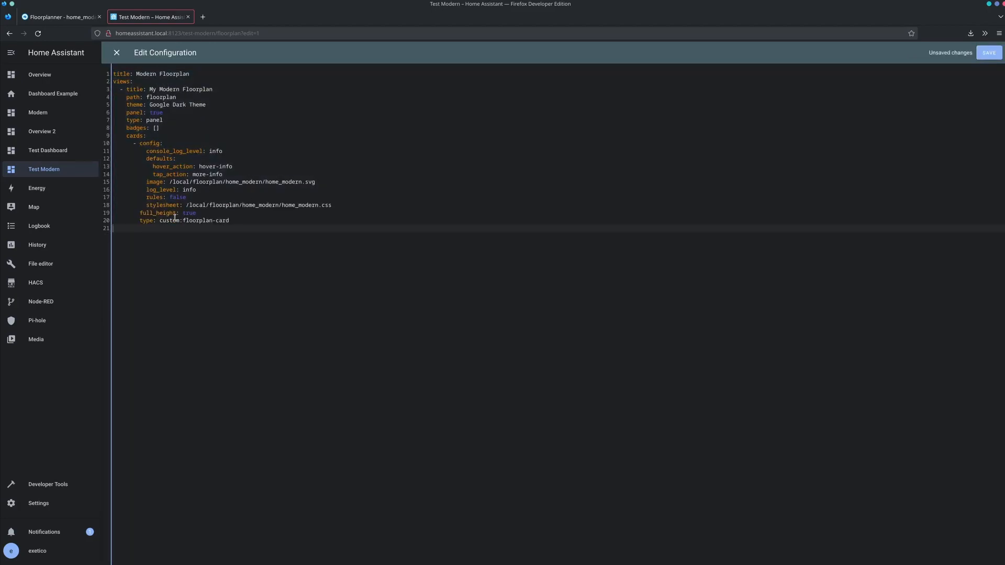
- Examine the card type, full_height, stylesheet path and image path entries in the floorplan configuration
left_click_drag(159, 221, 230, 221)
left_click(245, 220)
double_click(148, 213)
double_click(167, 205)
left_click_drag(340, 205, 186, 203)
left_click(332, 205)
left_click_drag(316, 182, 169, 182)
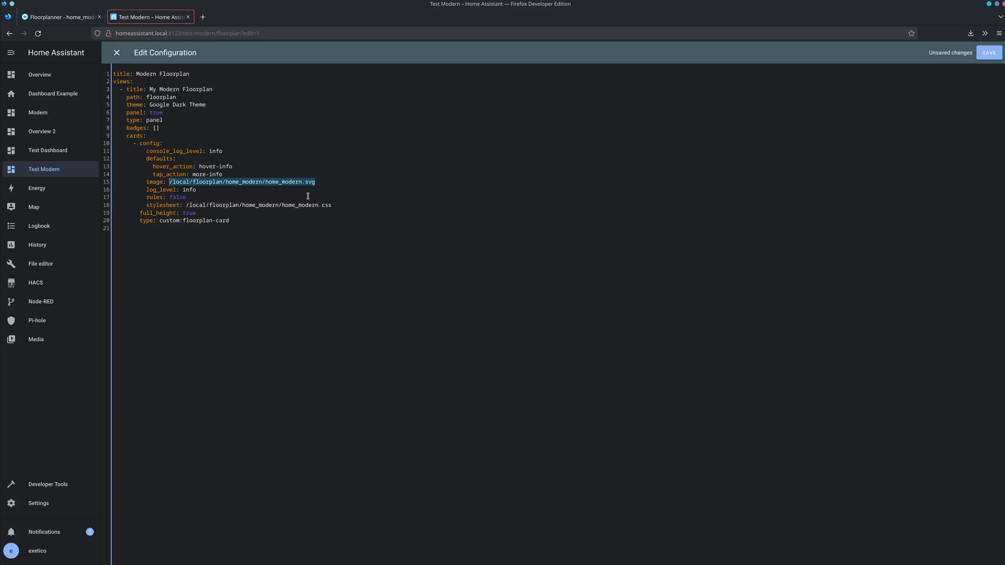
- Delete the log_level: info line beneath the image entry in the floorplan card configuration
double_click(157, 190)
double_click(190, 190)
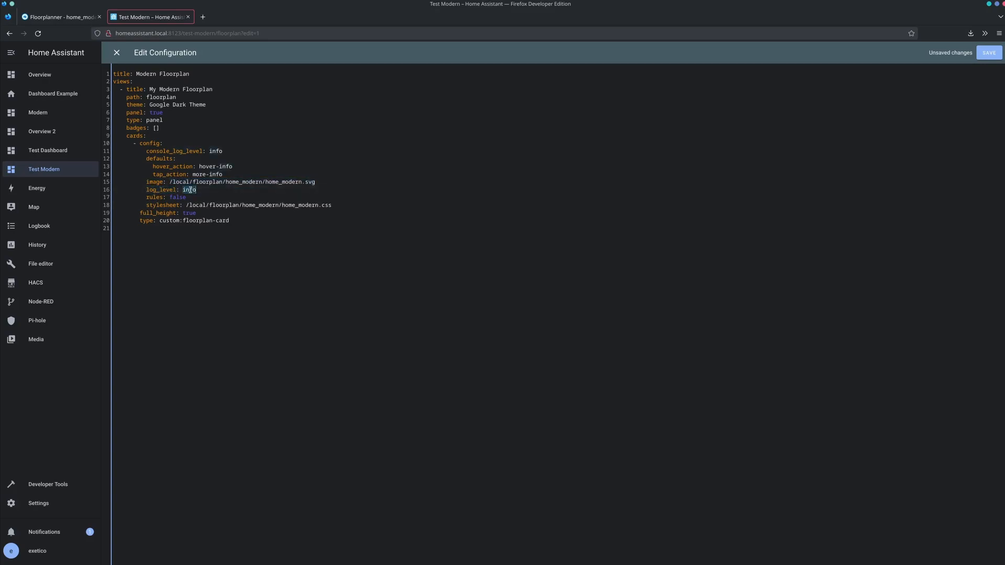
triple_click(298, 192)
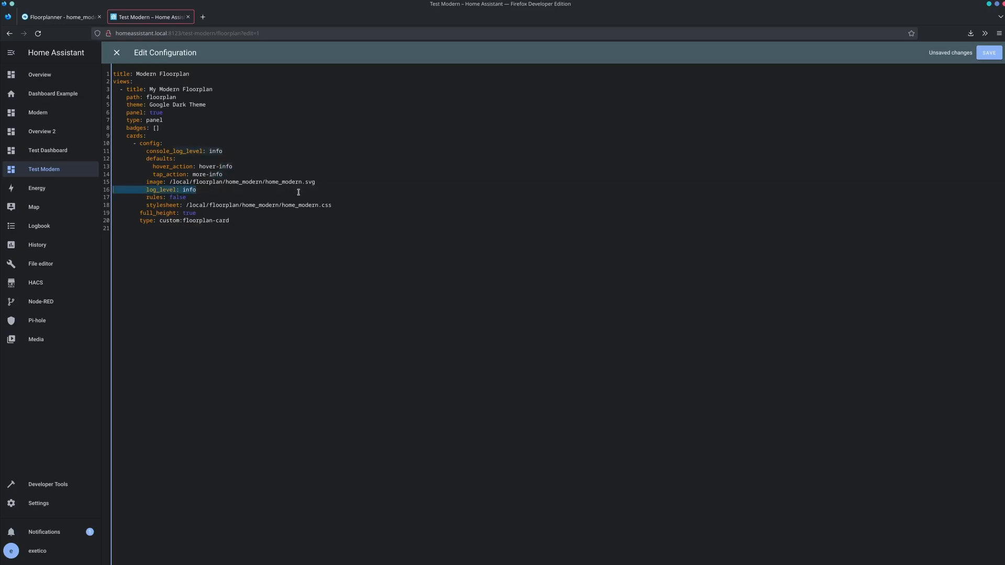
key("BackSpace")
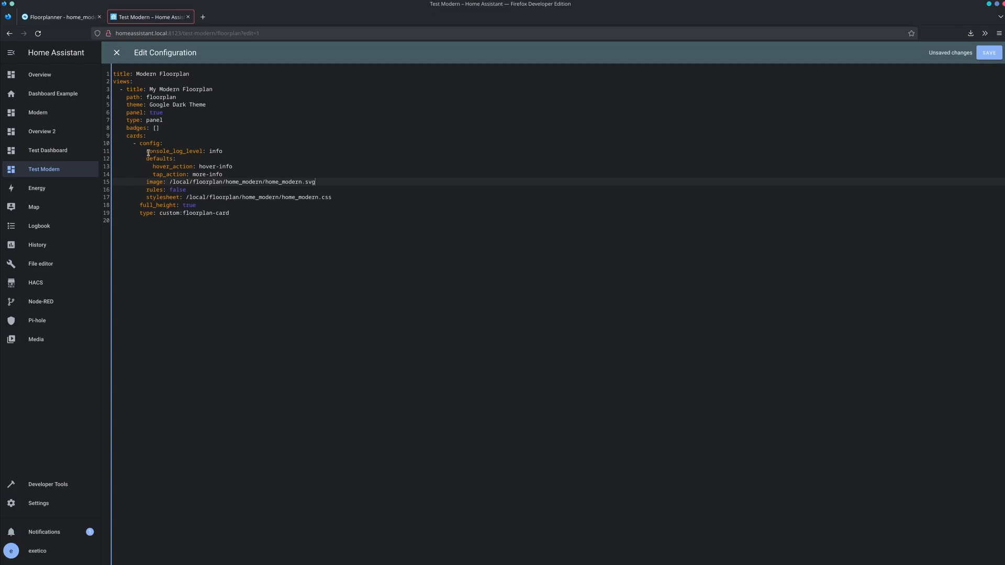
- Save the floorplan card configuration and close the configuration editor
key("Down")
key("Down")
key("Down")
key("Down")
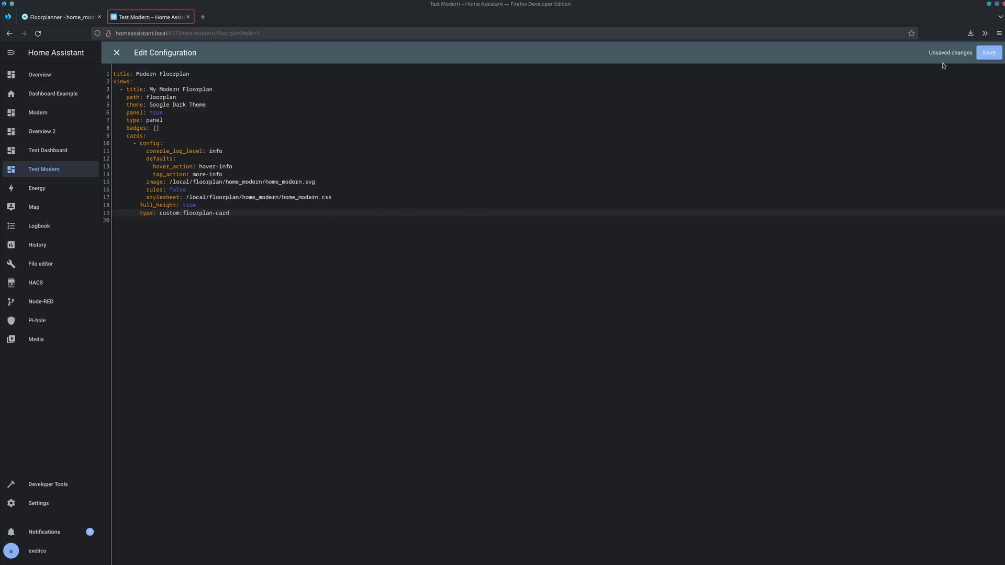
left_click(999, 54)
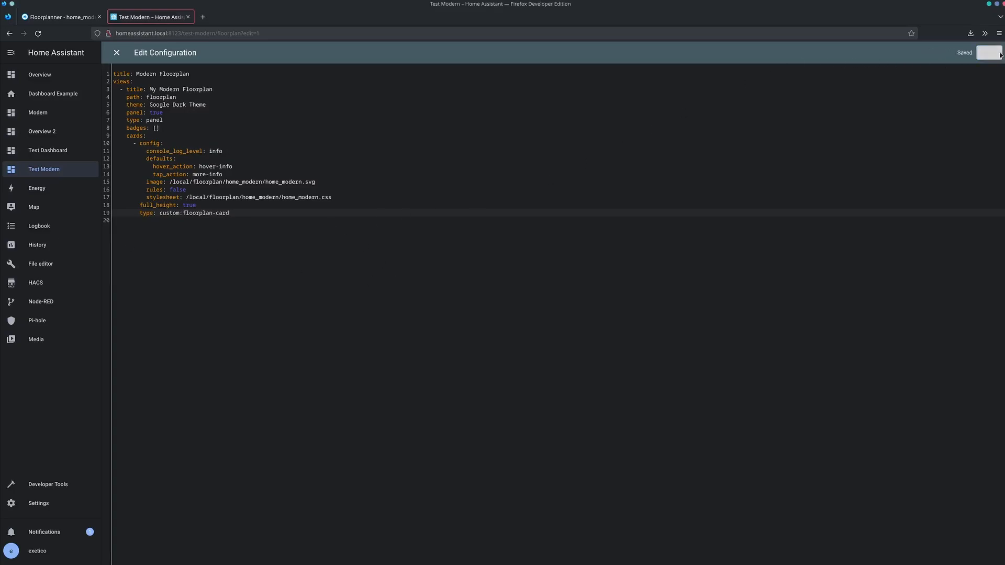
left_click(116, 52)
- Reopen the raw configuration and replace the false value of rules with a rule for element light-restroom-primary
left_click(994, 54)
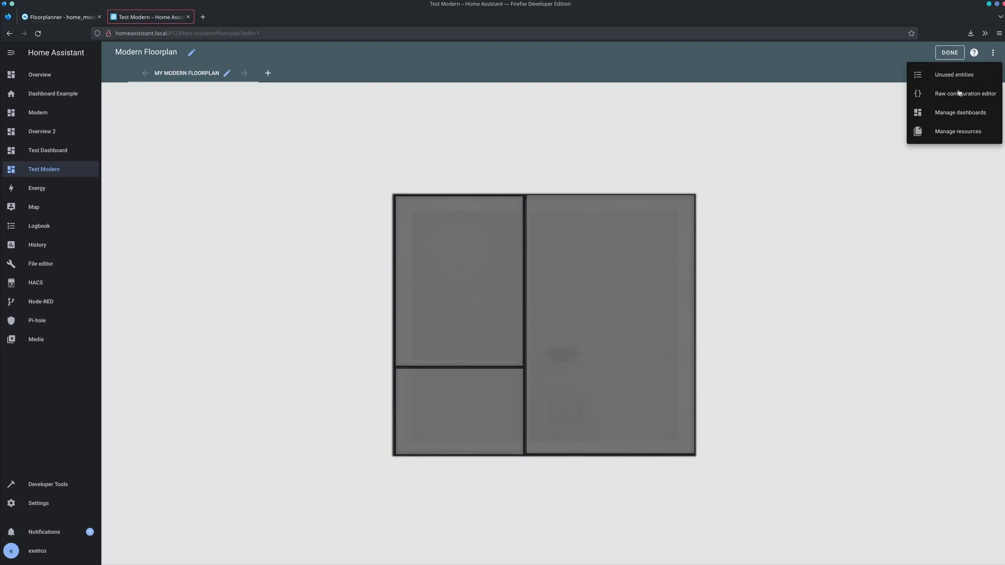
left_click(961, 95)
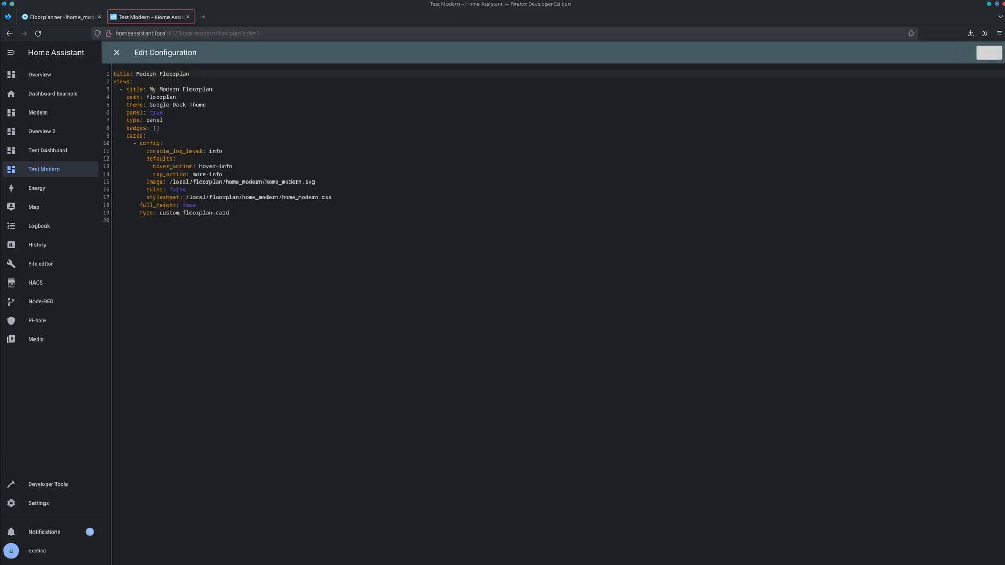
double_click(177, 189)
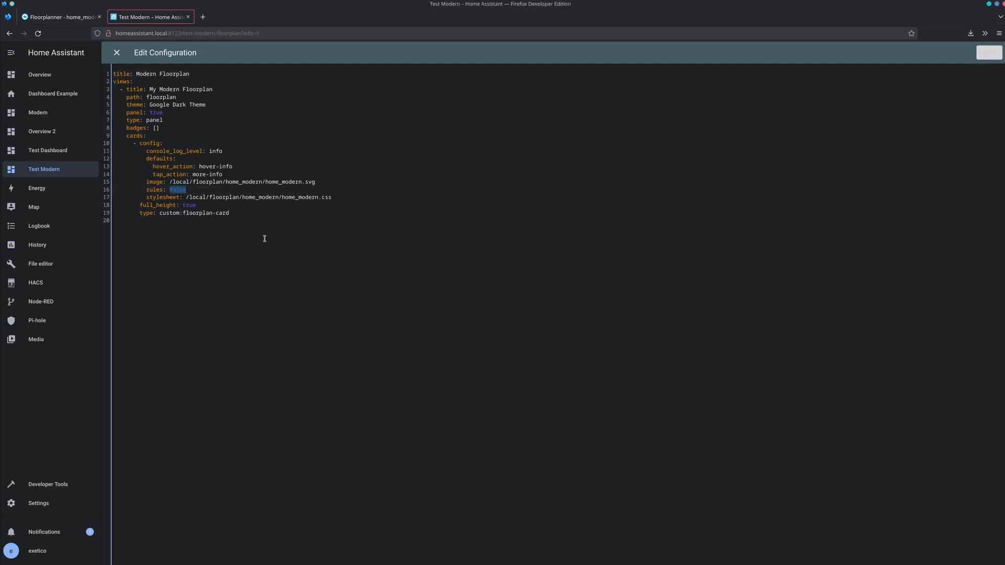
key("BackSpace")
key("Return")
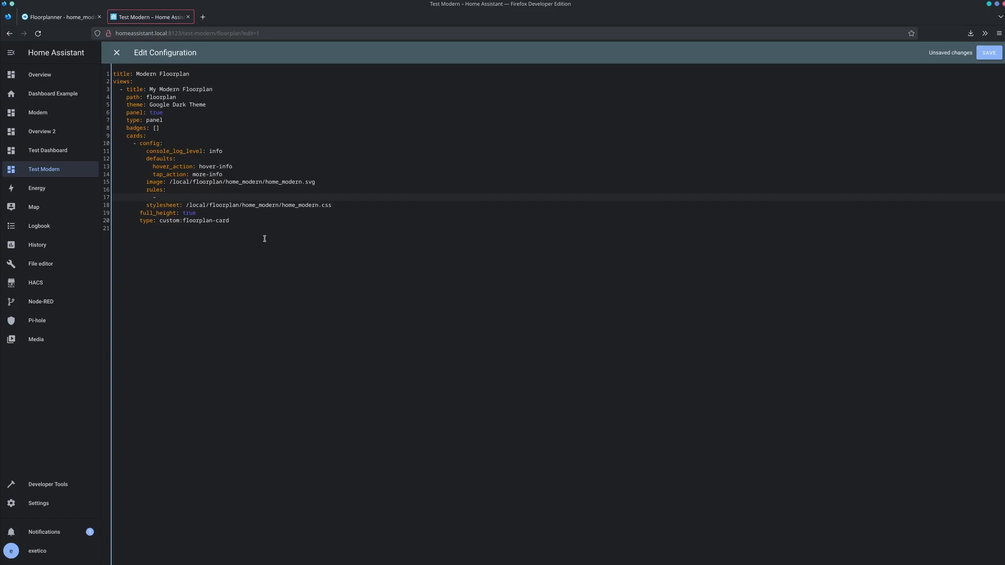
type("- element: light-restroom-primary")
key("Return")
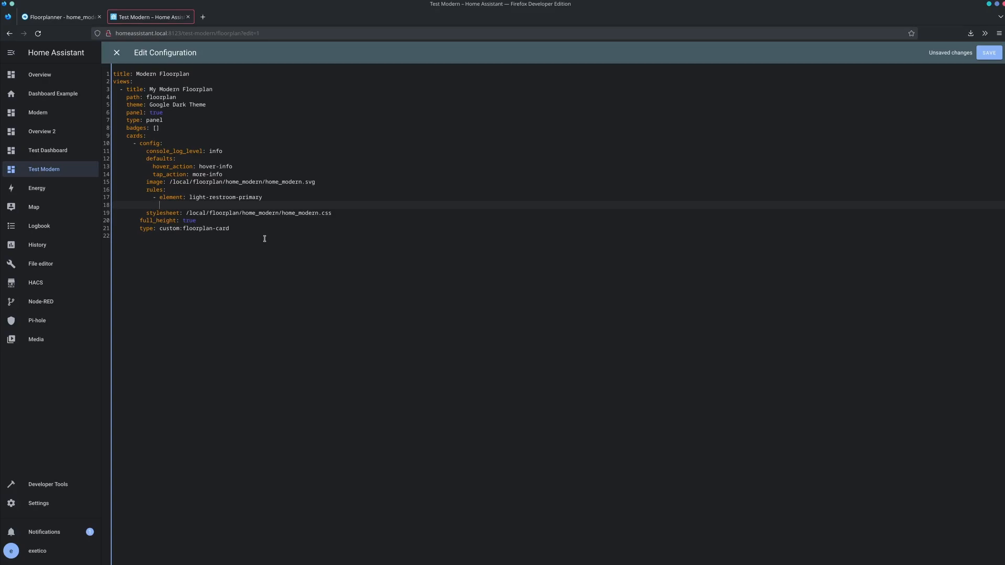
- Assign the entity light.hue3_light to the restroom rule
type("entity: light.hu")
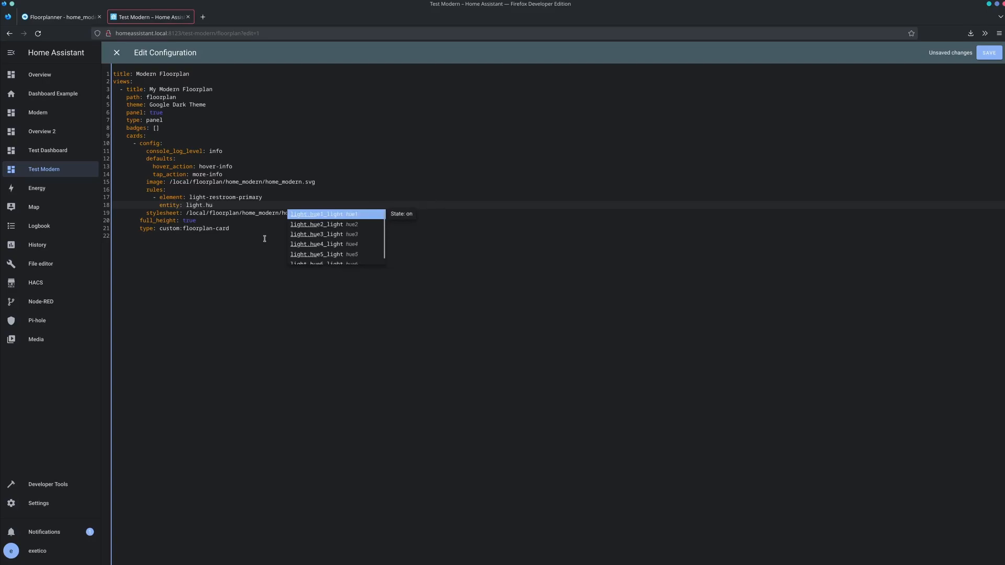
key("Down")
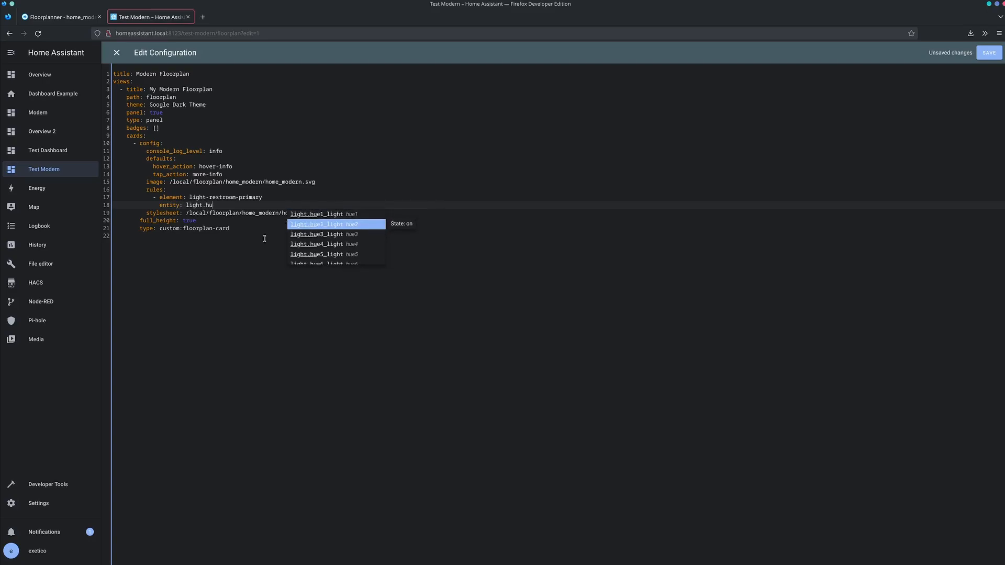
key("Down")
key("Return")
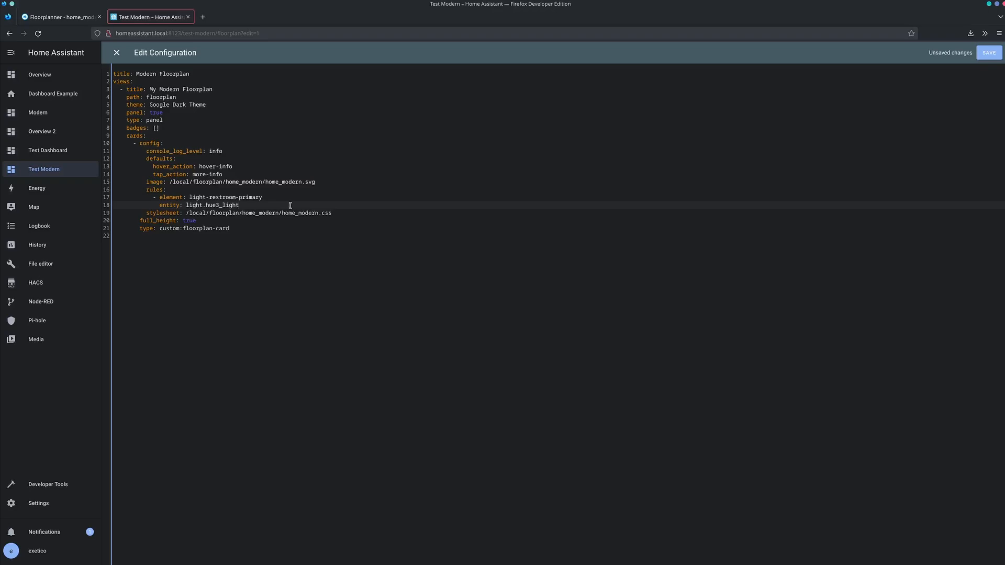
- Add a state_action to the restroom rule with its action set to call-service
key("Return")
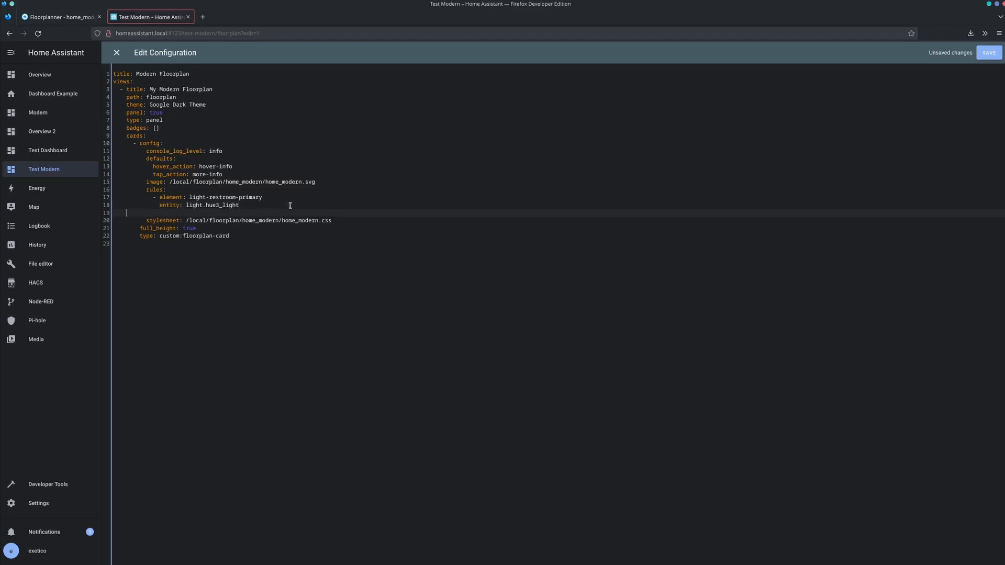
type("stat")
type("e_action:")
key("Return")
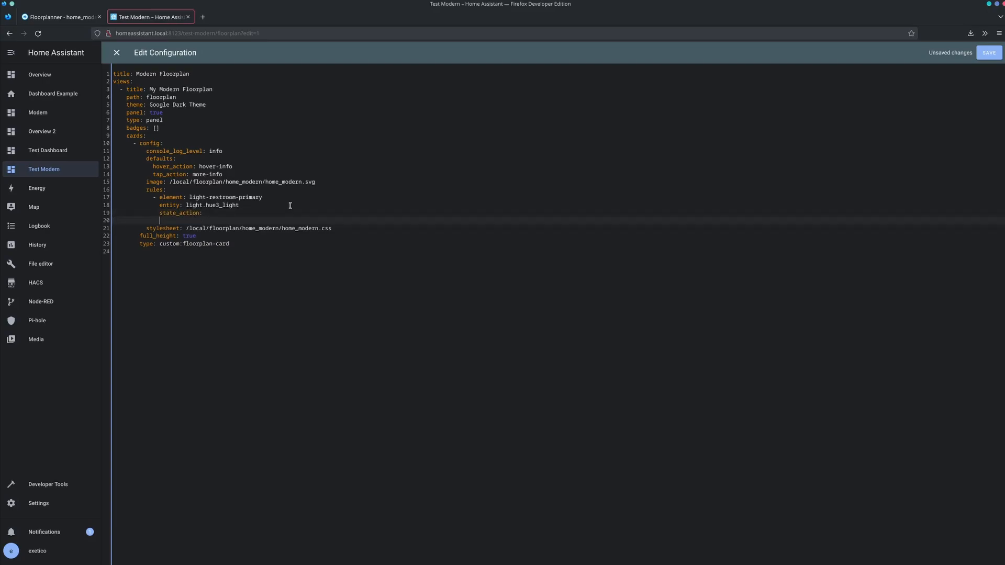
type("action: call-service")
key("Return")
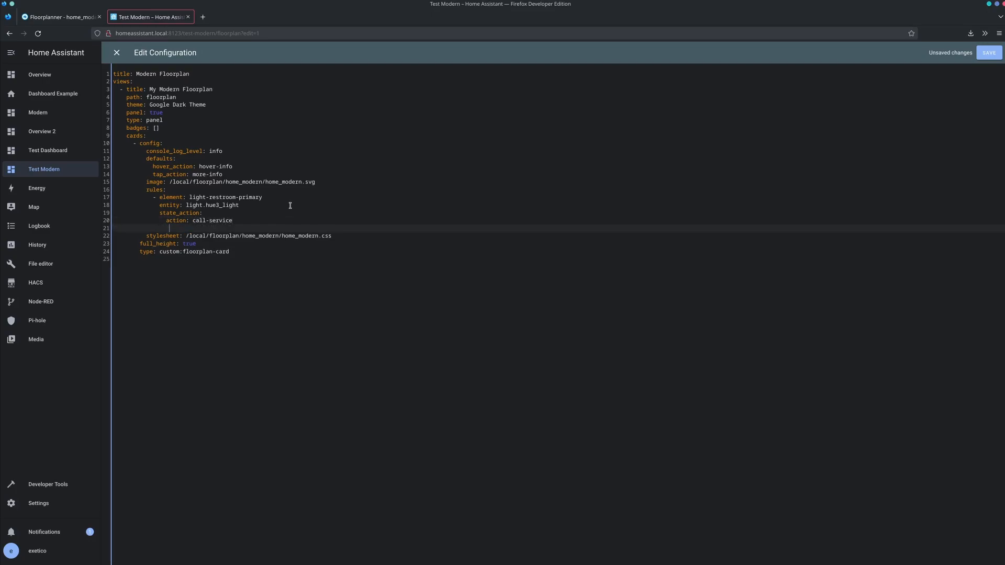
- Set the state action's service to floorplan.class_set
type("service: floorplan.class_set")
key("Return")
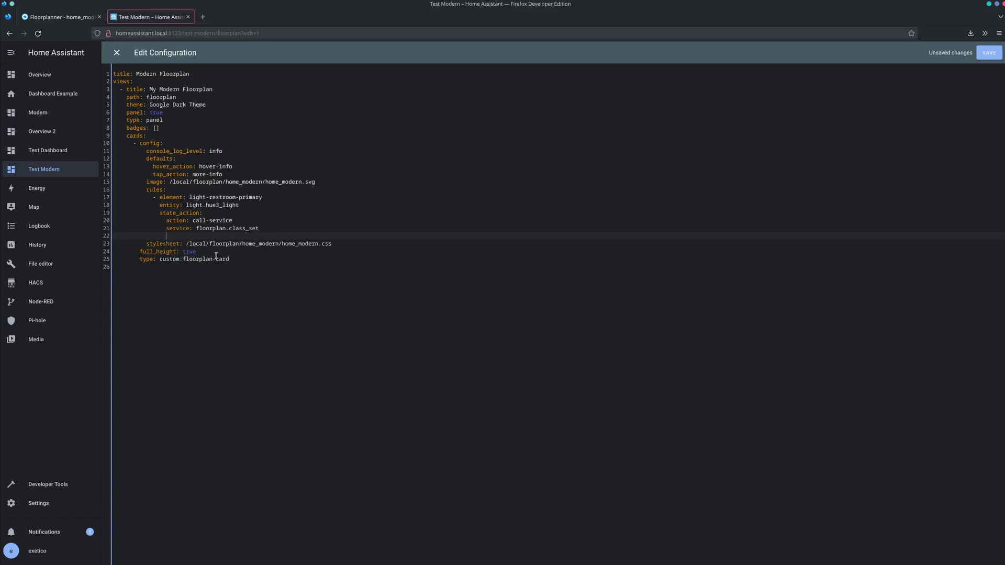
- Add service_data with the value entitystate-${entity.state}, then save the configuration and close its editor
type("ervice_data:")
type("entitystate-")
type("${entity.state")
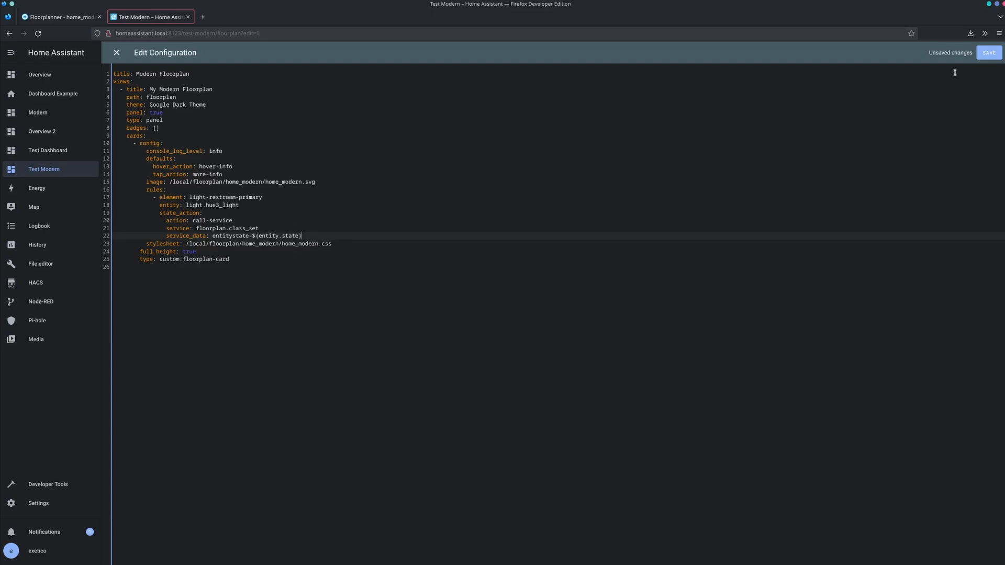
left_click(991, 54)
left_click(117, 53)
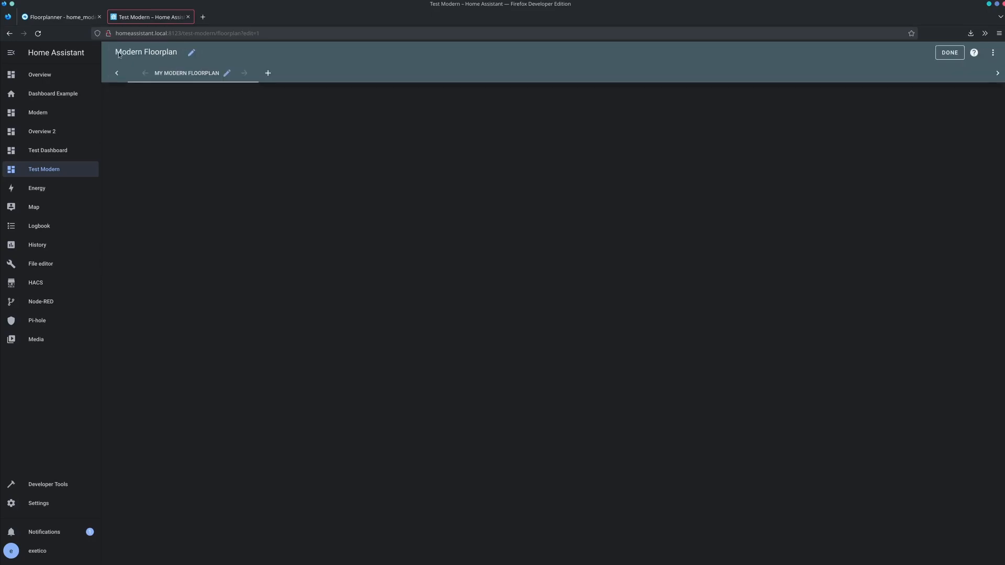
- Reload the Test Modern dashboard and inspect the upper-left room of the floorplan in the developer tools
key("F5")
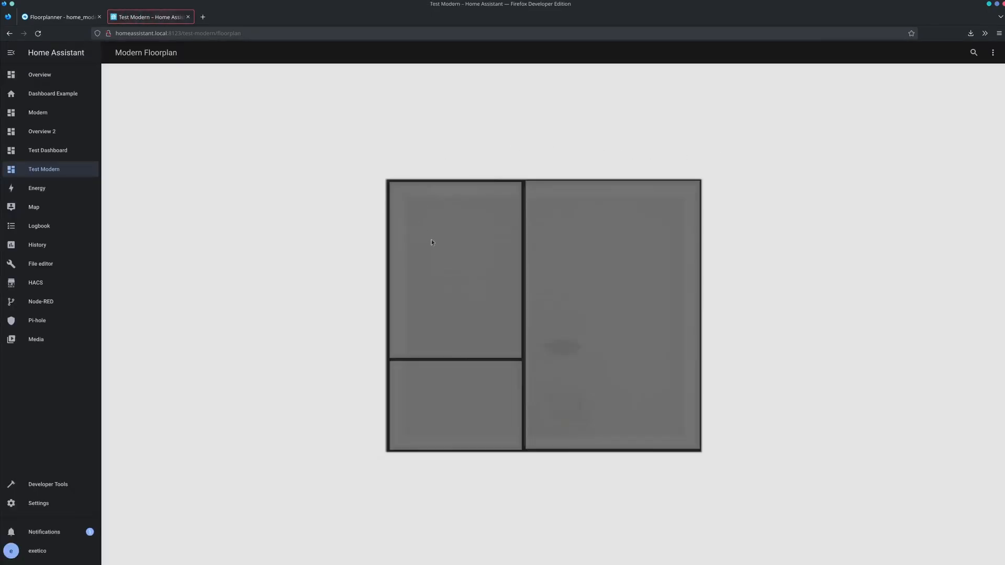
right_click(433, 241)
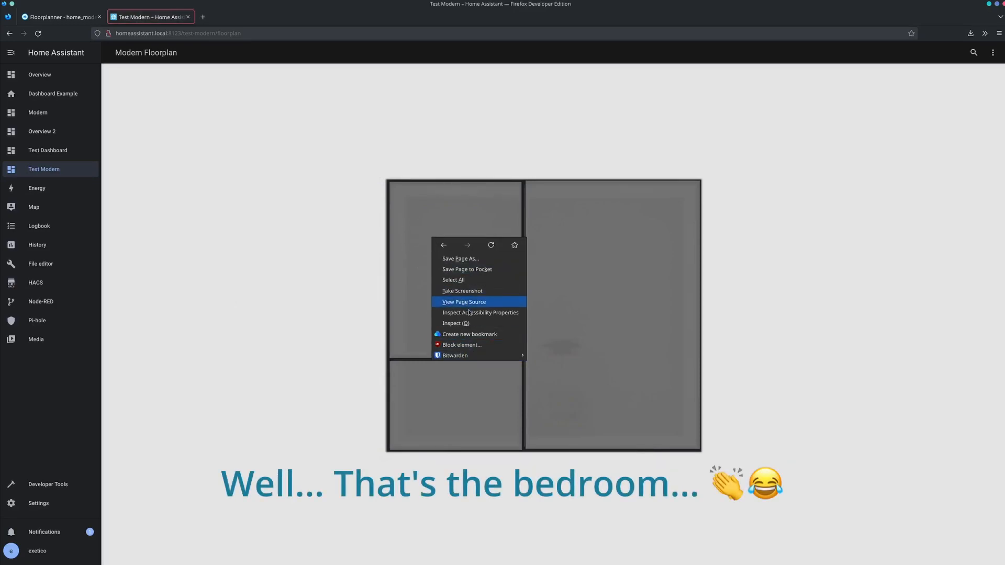
left_click(456, 323)
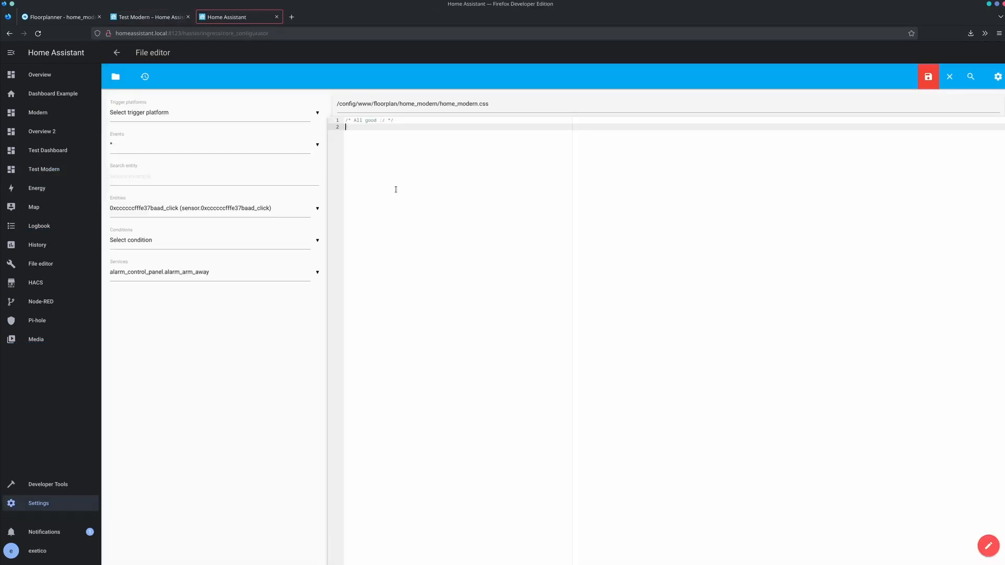
- In home_modern.css, add an .entitystate-on rule that sets opacity to 0
type(".entitystate-on{")
key("Return")
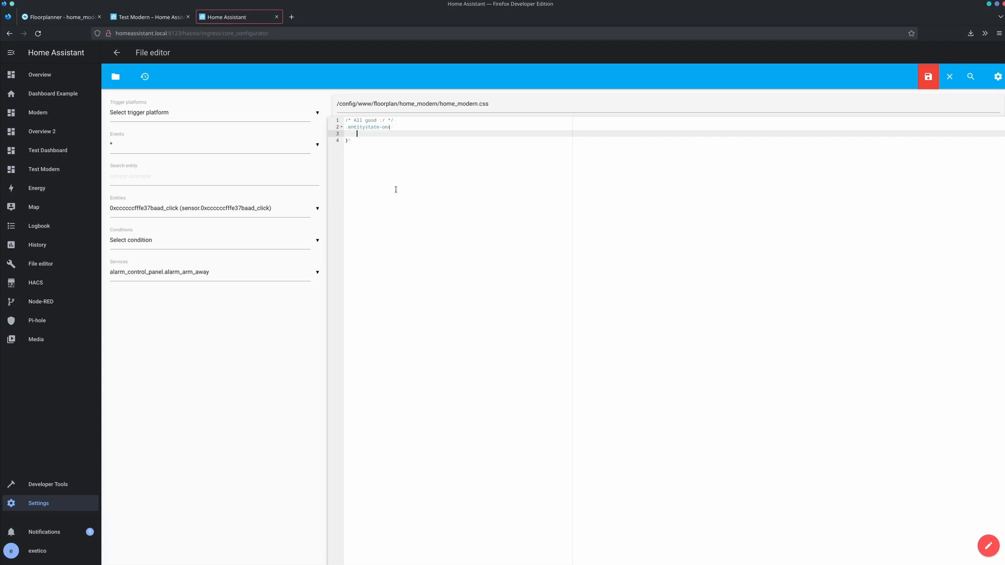
type("opacity: 0")
key("Down")
- Start an .entitiystate-off rule block beneath the on-state rule in home_modern.css
key("Return")
key("Return")
type(".")
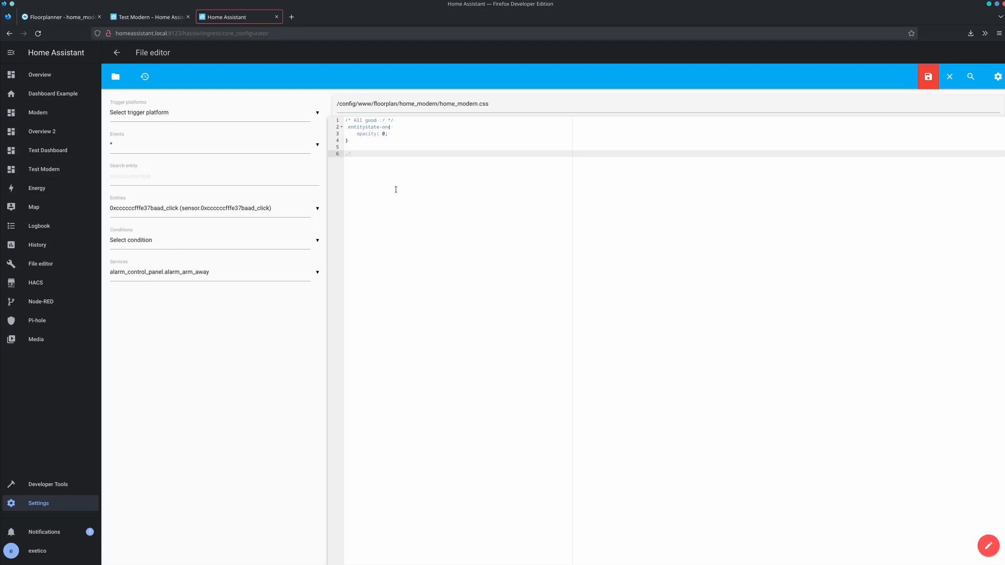
type("entitiy state-off{")
key("Return")
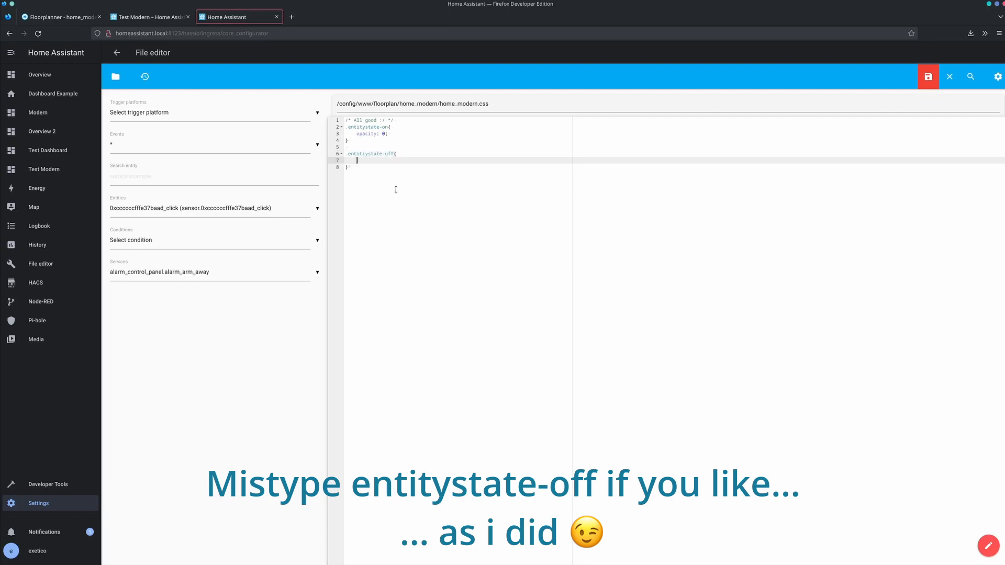
- Set the opacity in the off-state rule to 0.7
type("opactiry:")
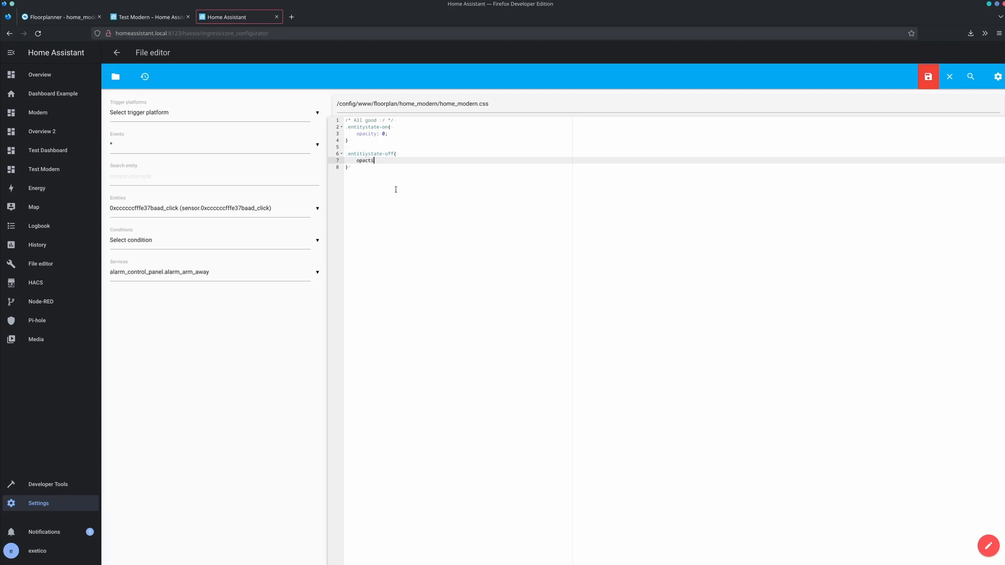
key("BackSpace")
key("BackSpace")
key("BackSpace")
key("BackSpace")
key("BackSpace")
key("BackSpace")
type("city:0.7;")
- Add a fill of rgb(49,45,45)!important to the off-state rule and save the stylesheet
key("Return")
type("fi")
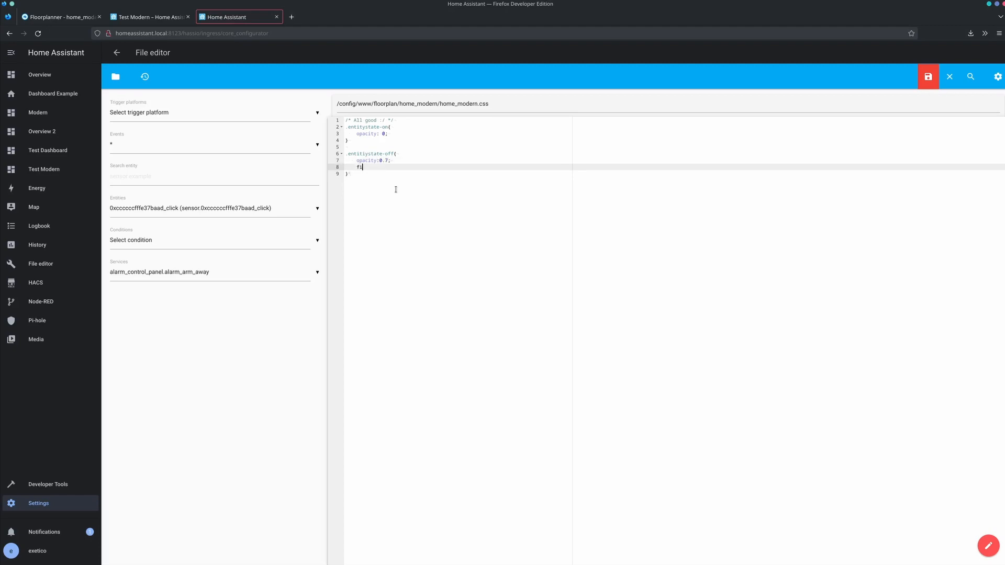
type("ll: rgb(49,45")
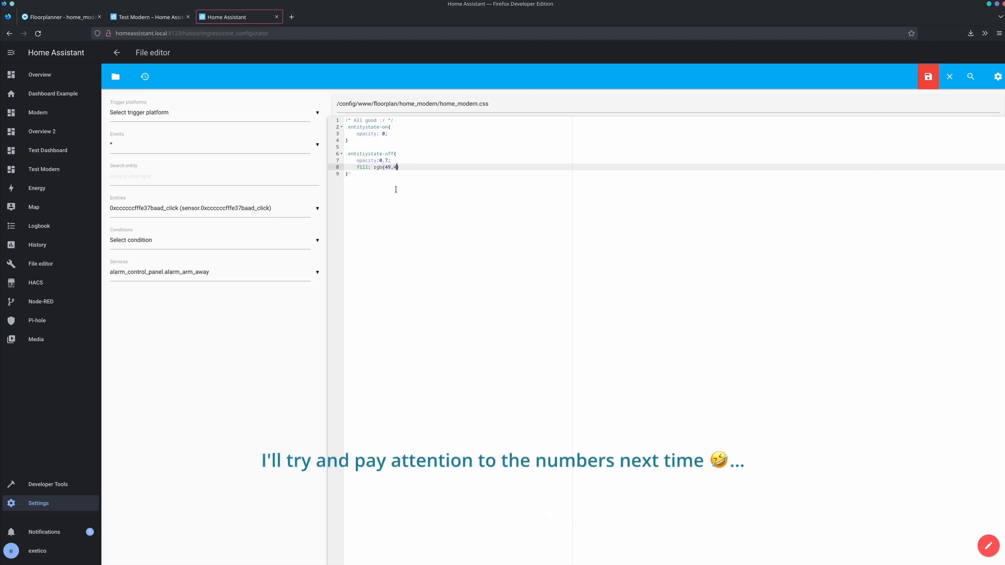
type(",45)")
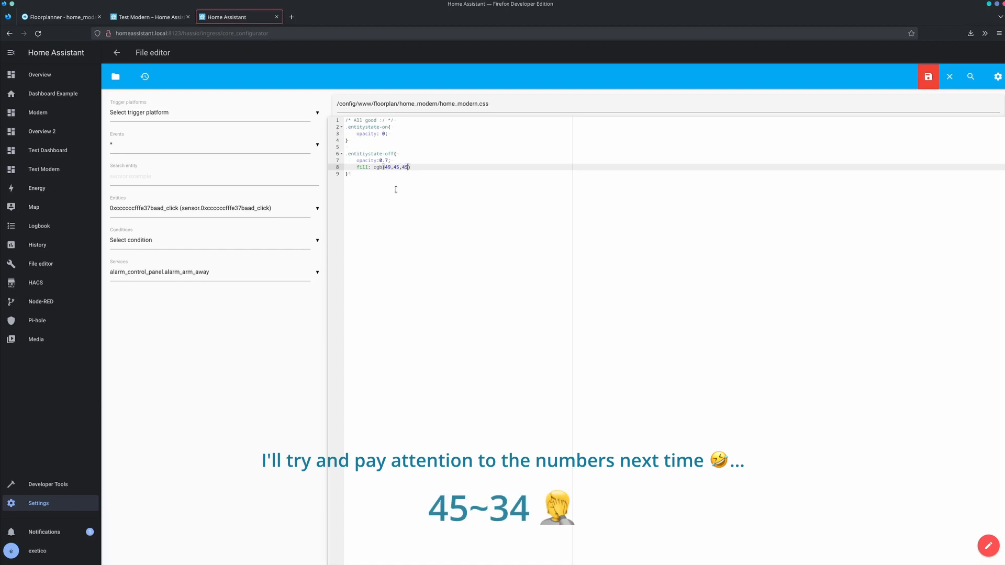
type("!important;")
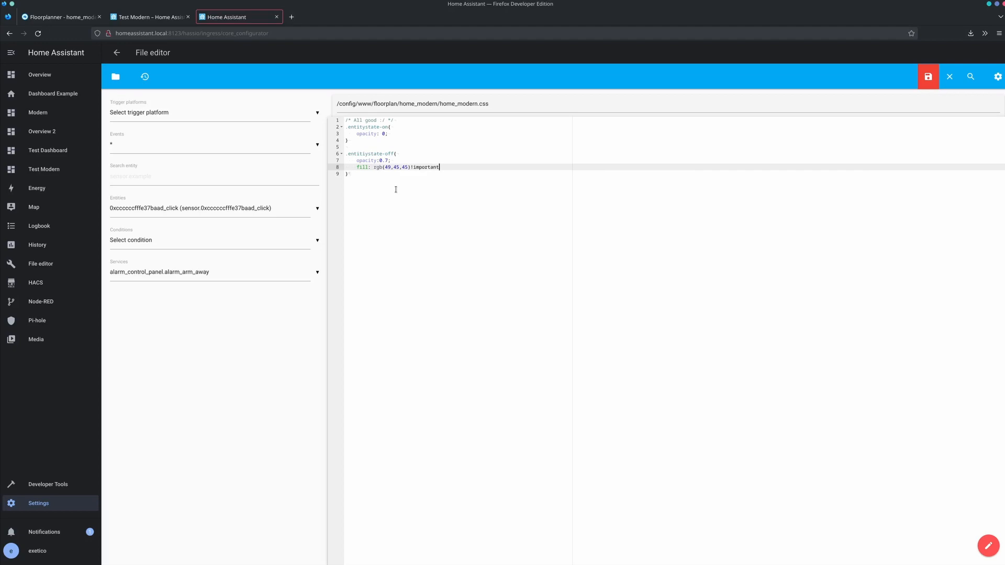
left_click(928, 77)
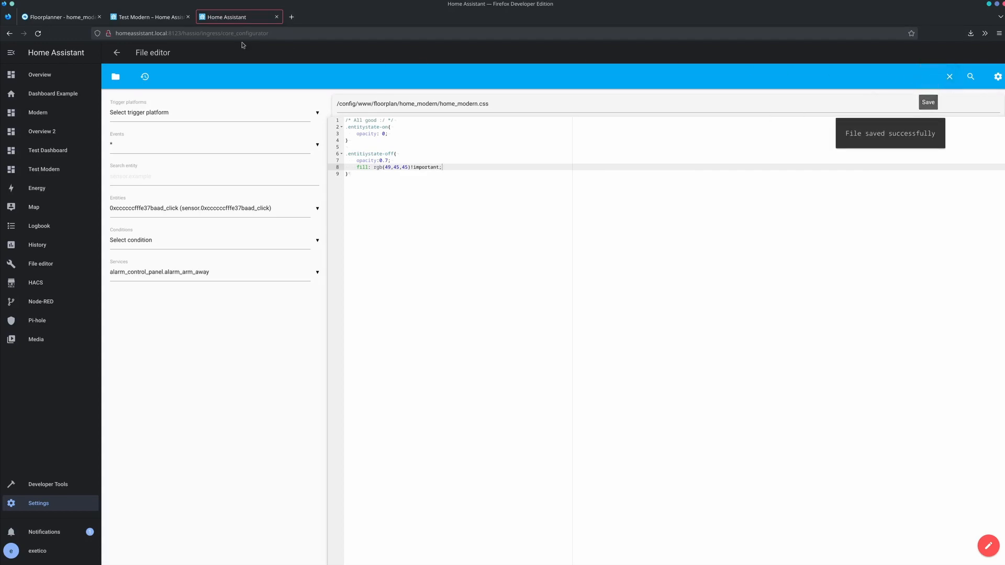
- Reload the Test Modern dashboard and test the restroom overlay by switching the hue3 light on and off
left_click(137, 17)
key("ctrl+r")
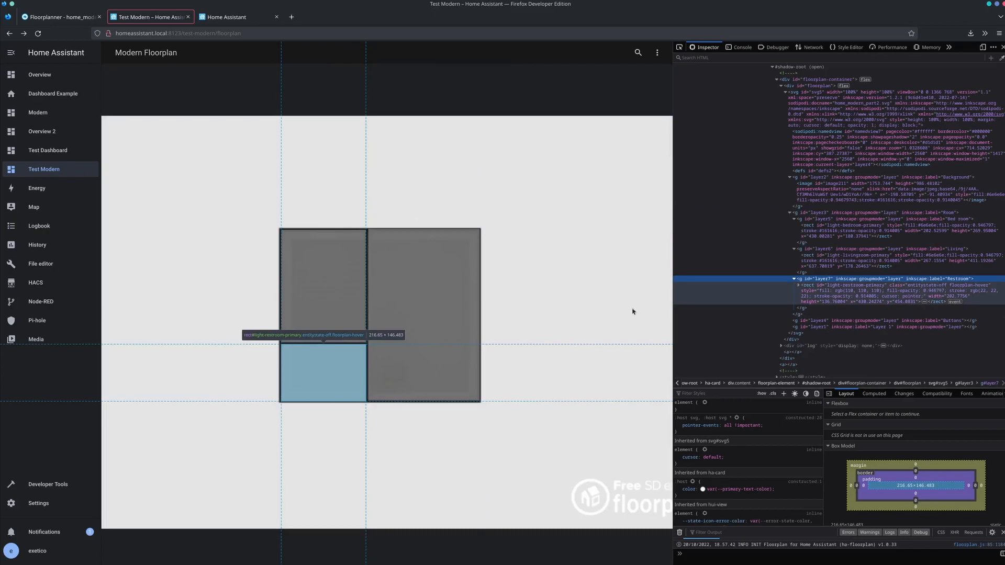
left_click(320, 366)
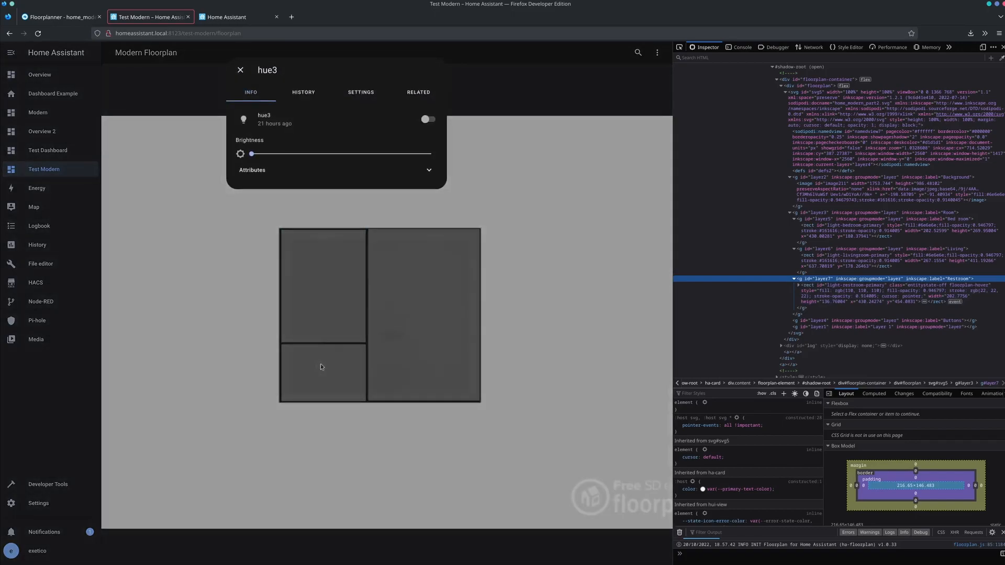
left_click(426, 119)
left_click(220, 352)
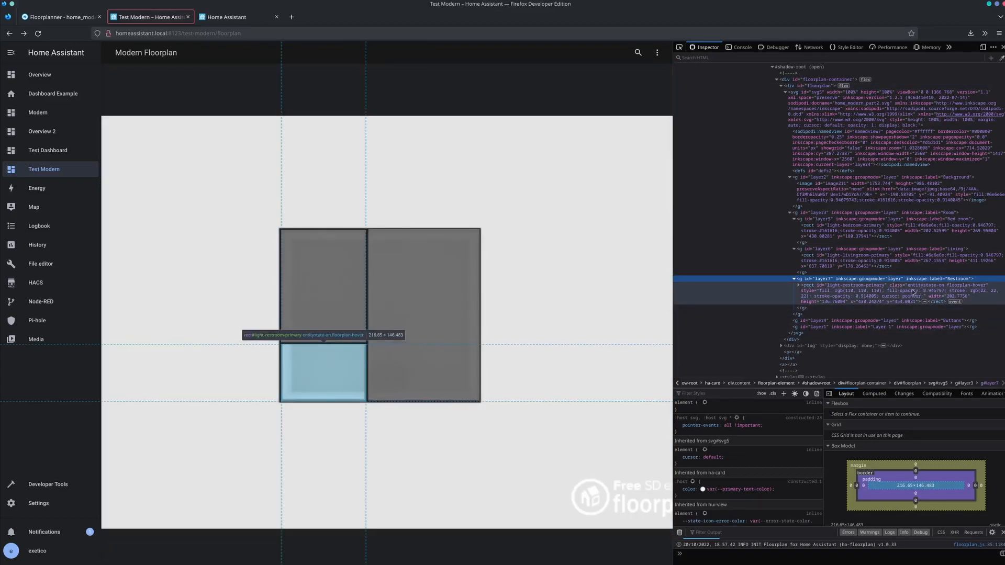
left_click(340, 370)
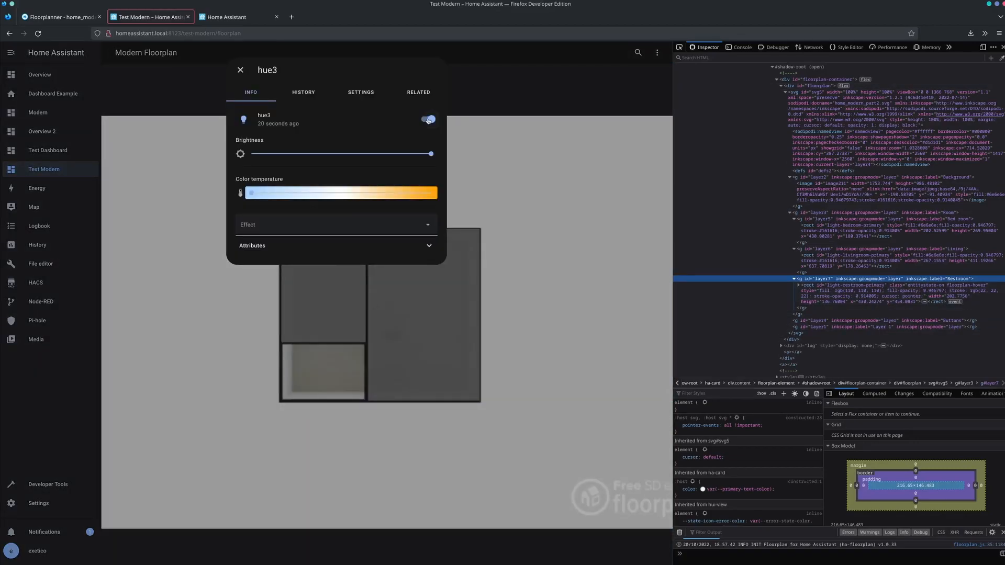
left_click(428, 120)
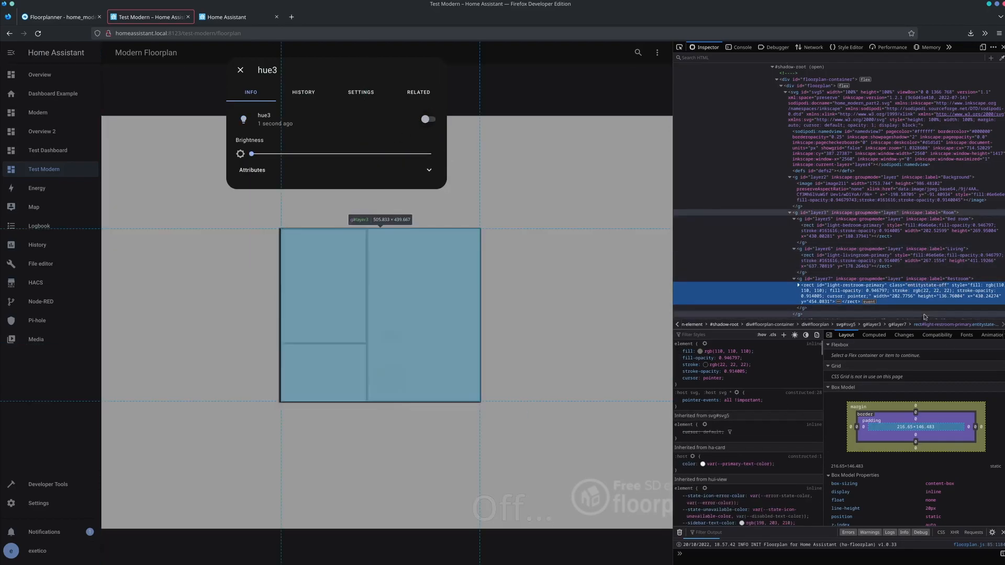
- Correct the misspelled off-state selector to .entitystate-off in home_modern.css and save the stylesheet
left_click(252, 17)
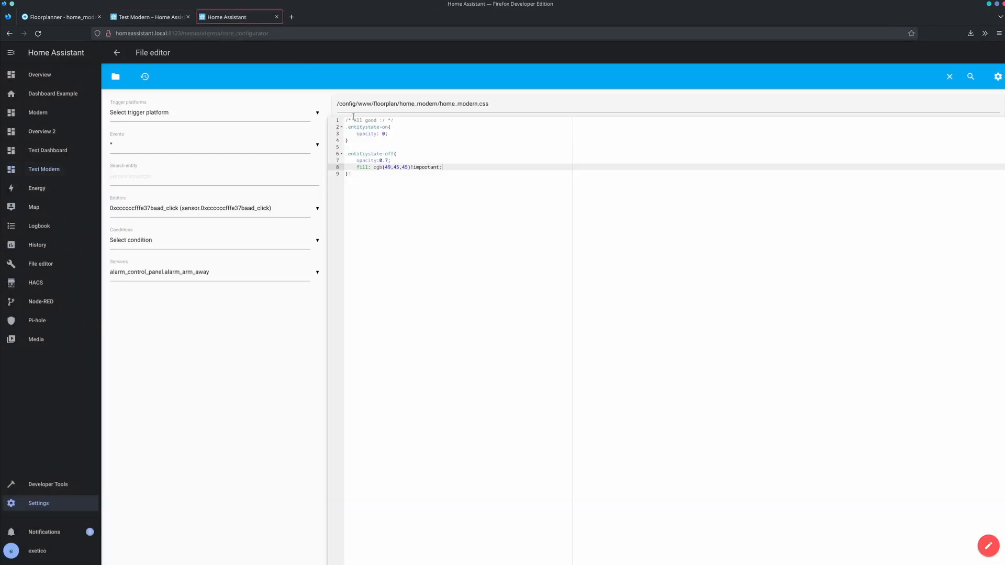
left_click(365, 154)
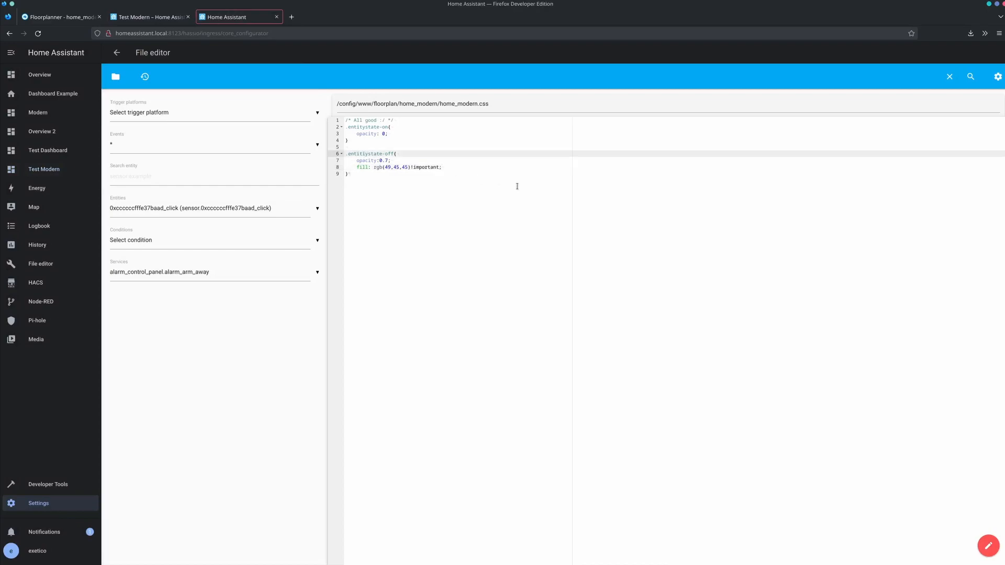
key("Delete")
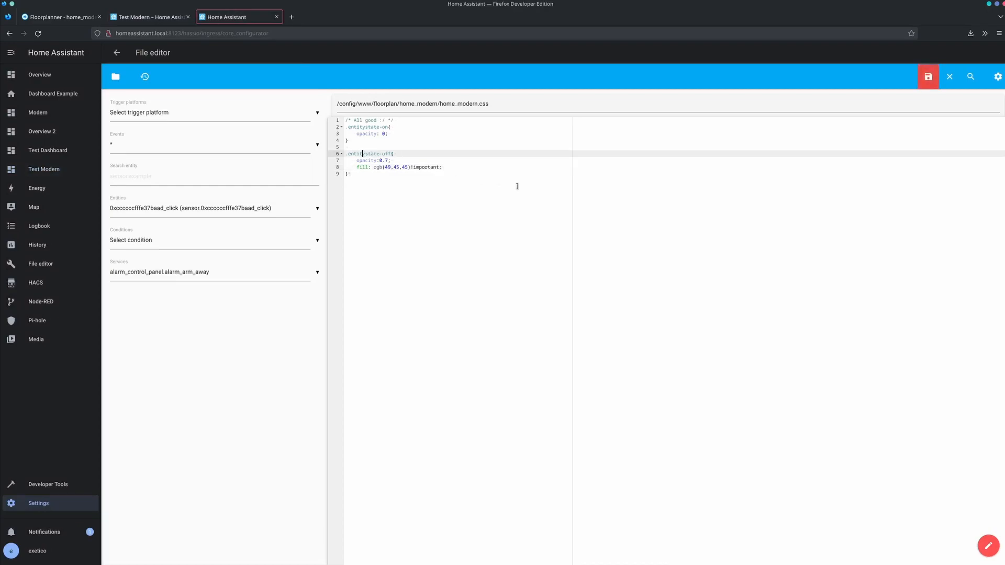
left_click(927, 77)
- Reload the Test Modern dashboard, inspect the restroom overlay's element and styles, and check its light details
left_click(170, 17)
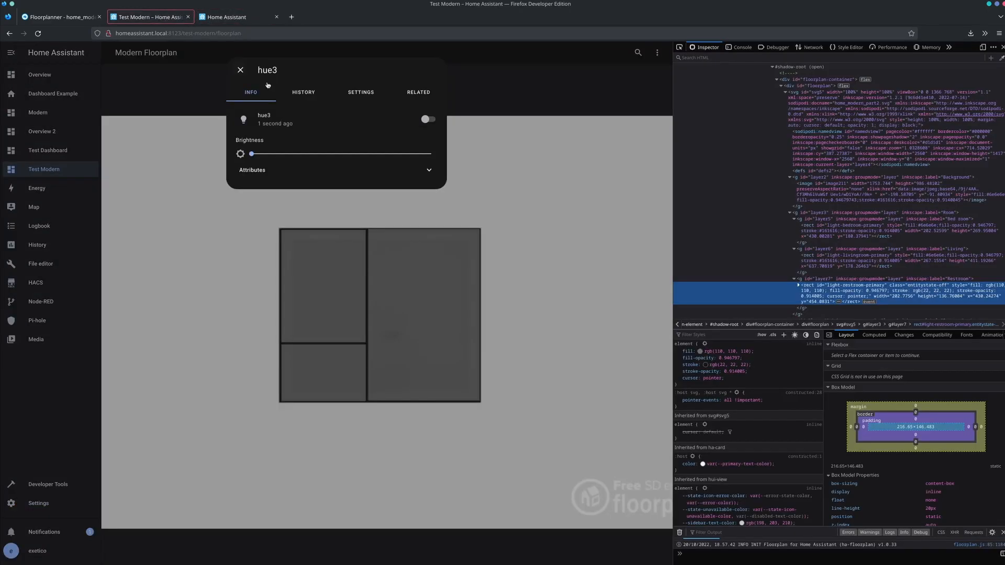
key("F5")
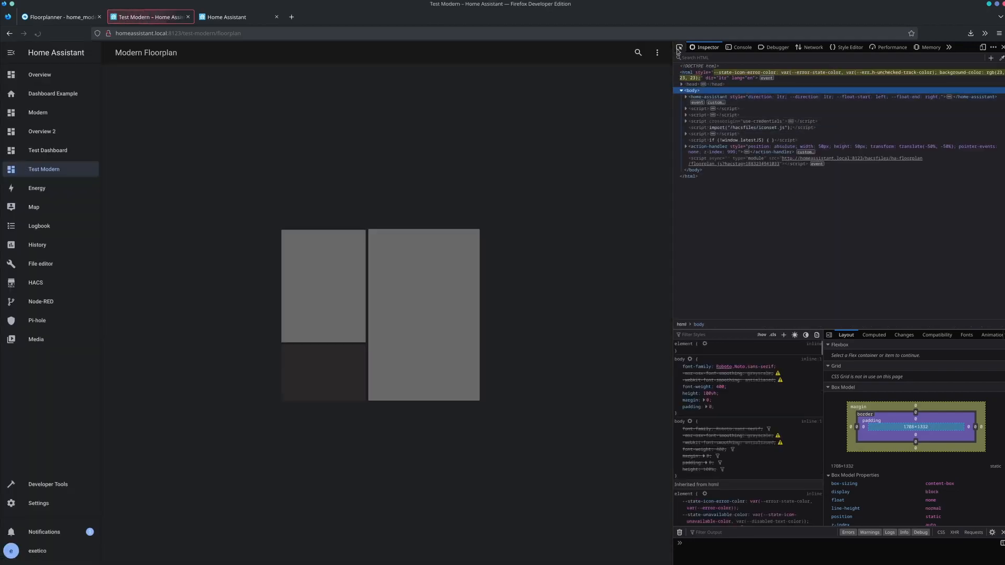
key("ctrl+shift+c")
left_click(298, 362)
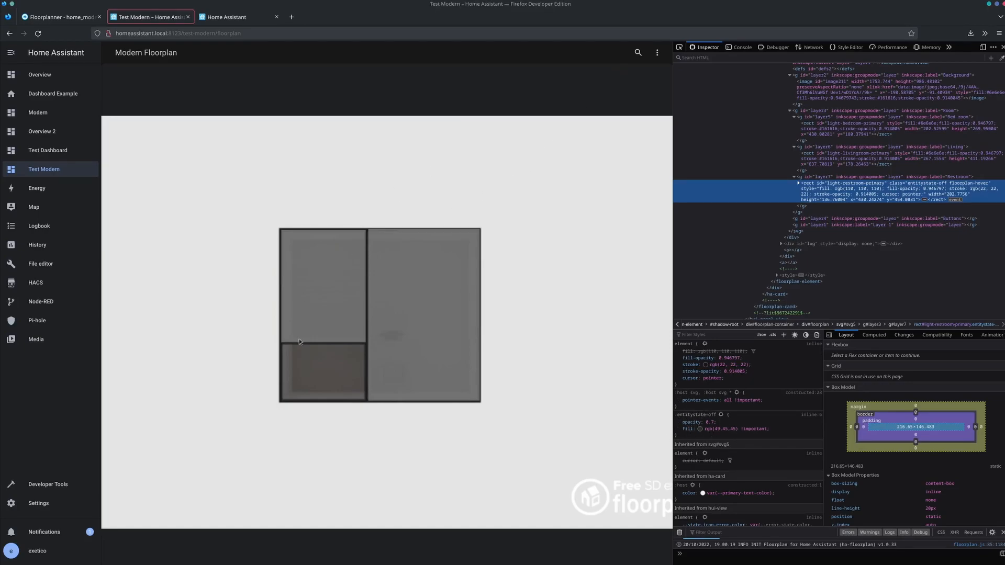
left_click(314, 373)
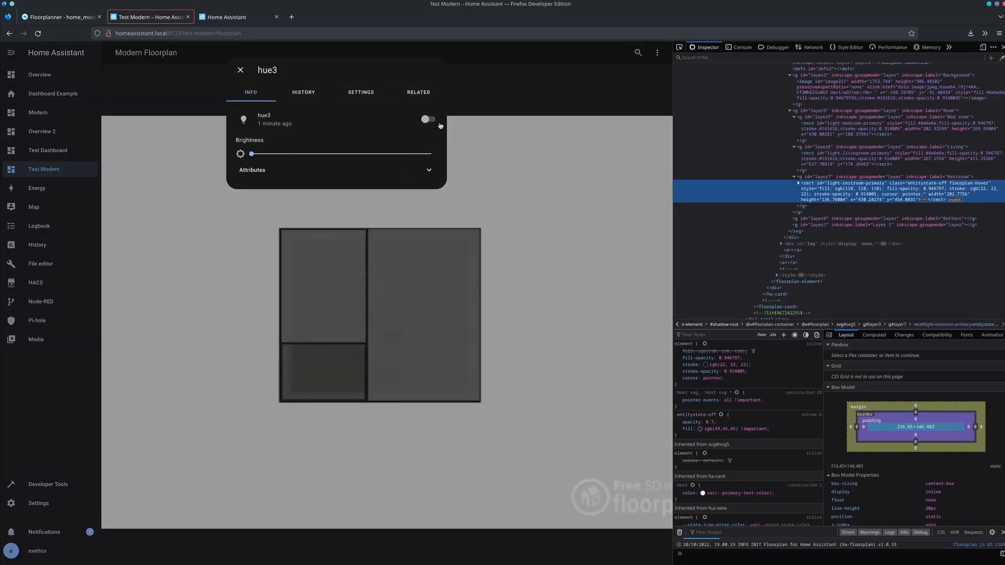
left_click(601, 105)
- In the dashboard's raw configuration, add a tap_action: block beneath the state_action of the light-restroom-primary rule
left_click(658, 53)
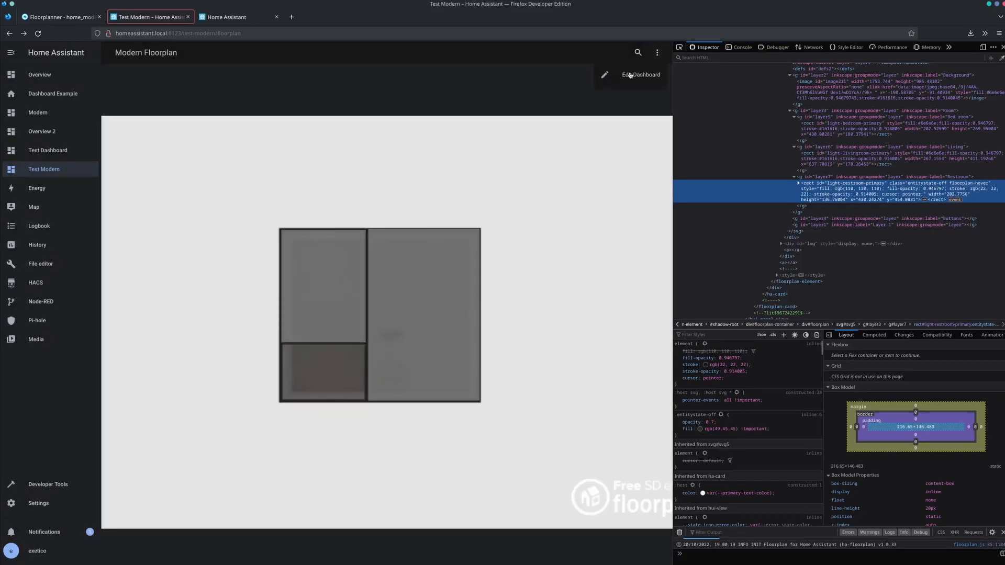
left_click(631, 77)
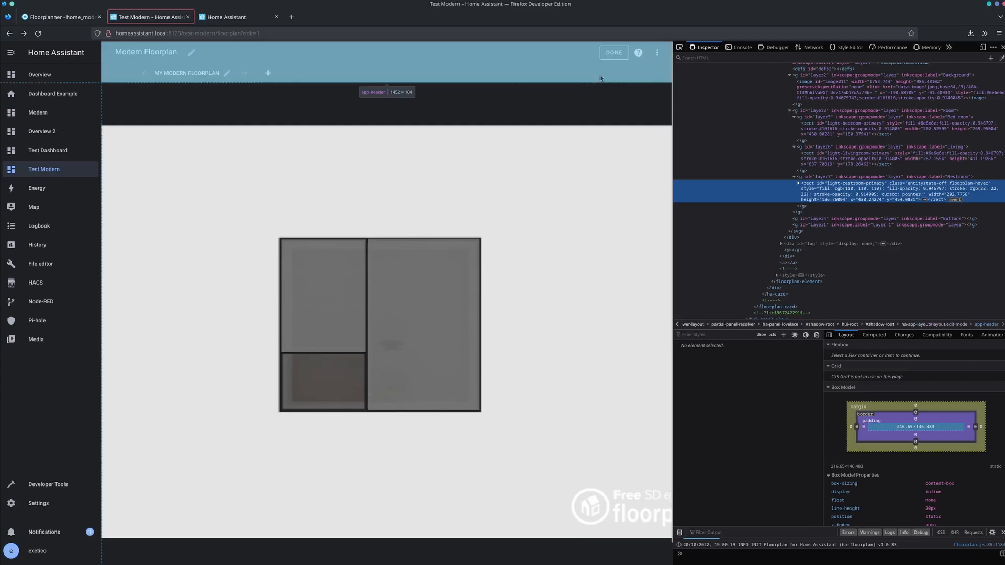
left_click(655, 53)
left_click(622, 92)
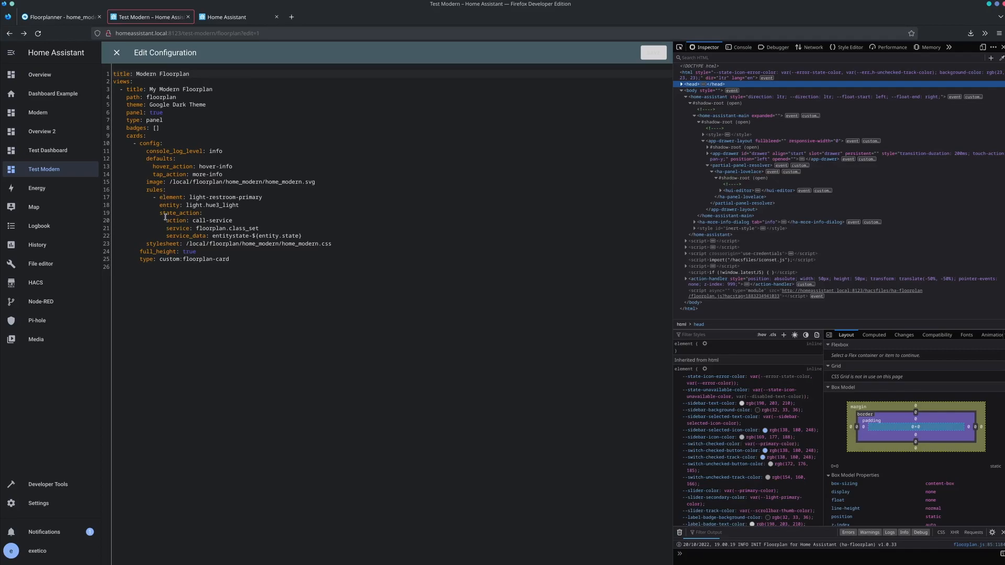
left_click(173, 236)
key("Return")
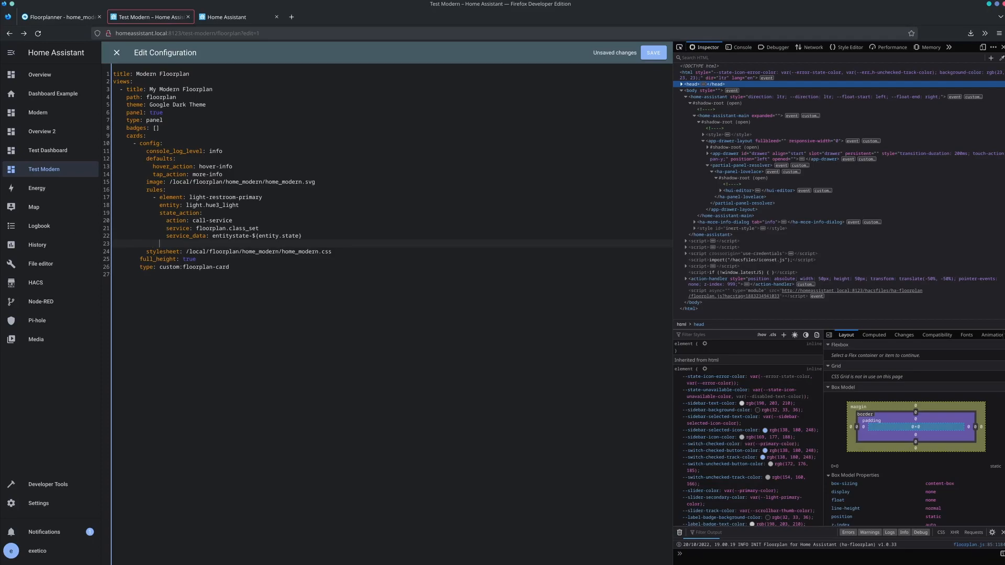
type("tap_action:")
key("Return")
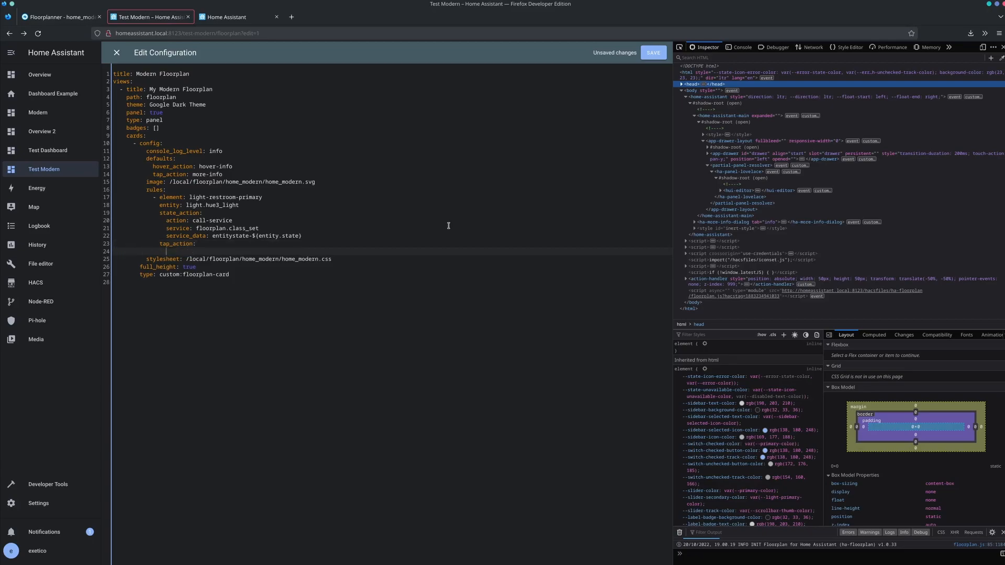
- Define the tap action as call-service with service homeassistant.toggle, then save and close the configuration
type("action: call-service")
key("Return")
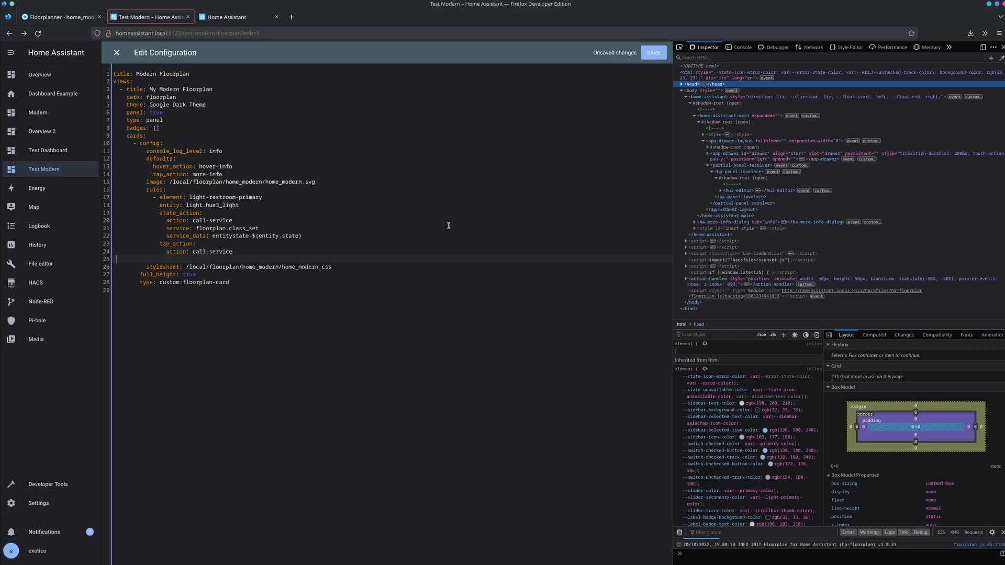
type("service: homeassistant.toggle")
left_click(655, 58)
left_click(116, 53)
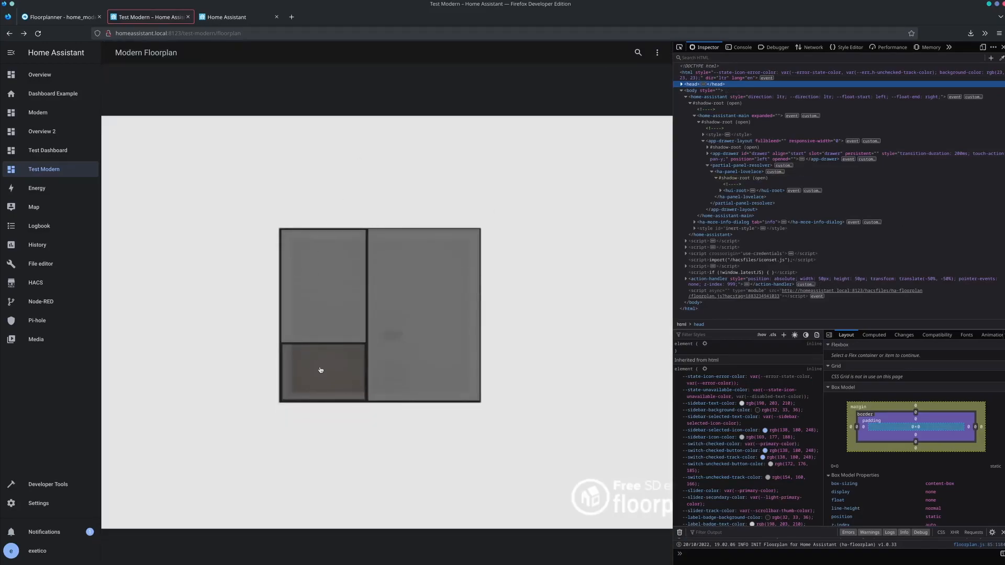
- Test the new tap action by toggling the restroom light on and off twice from its floor plan overlay
left_click(321, 370)
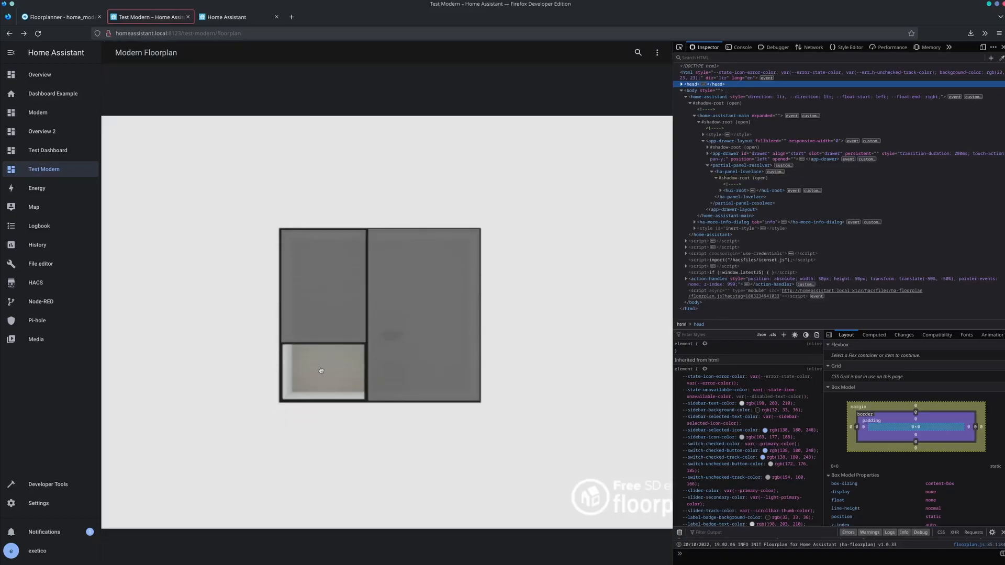
left_click(321, 370)
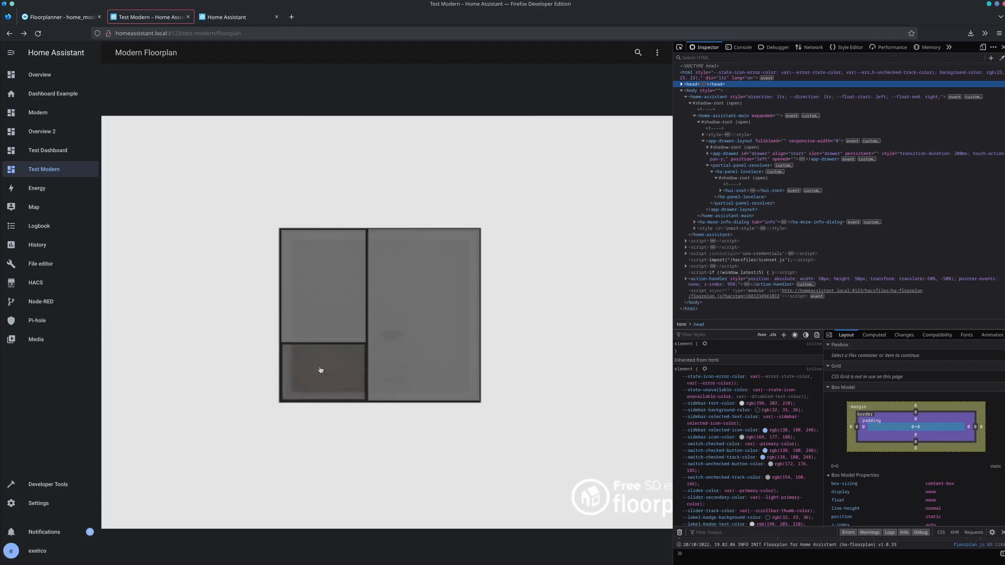
left_click(321, 370)
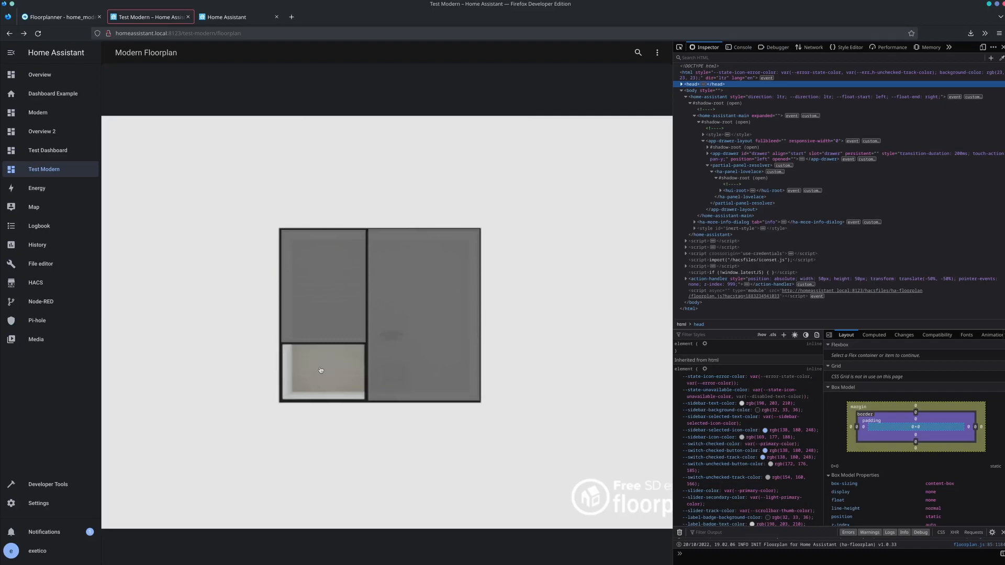
left_click(321, 370)
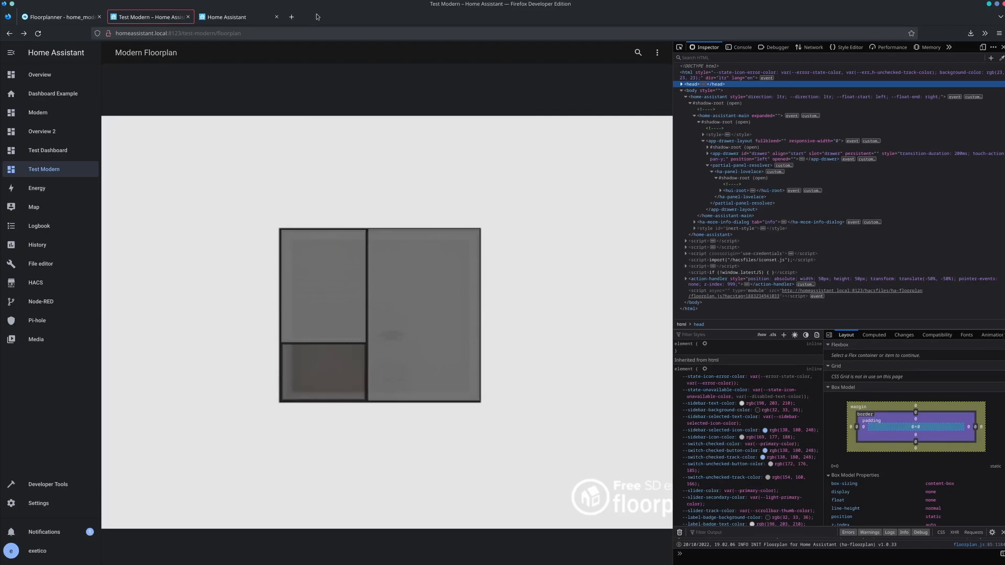
- Duplicate the complete light-restroom-primary rule directly beneath itself in the dashboard's raw configuration
left_click(657, 52)
left_click(637, 77)
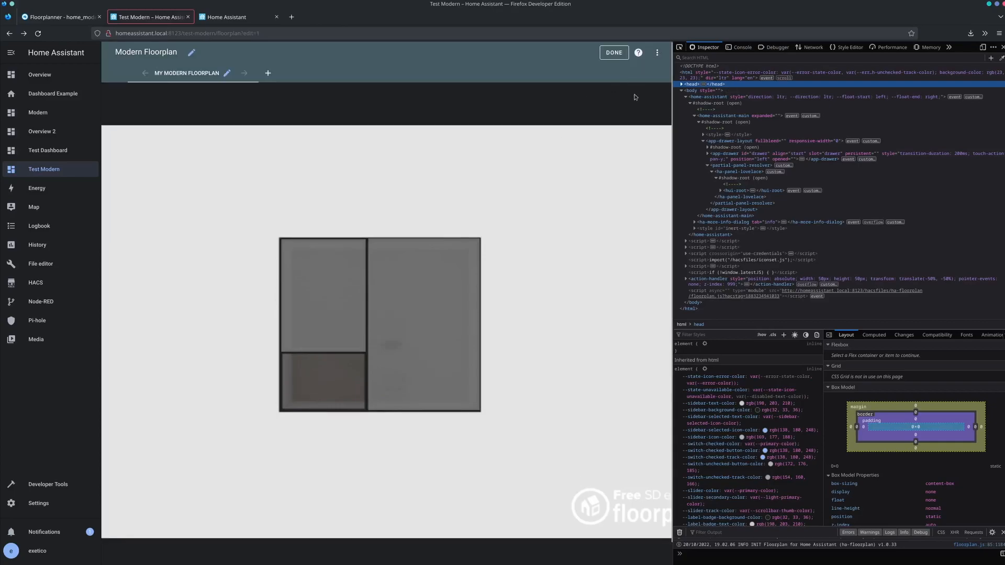
left_click(657, 53)
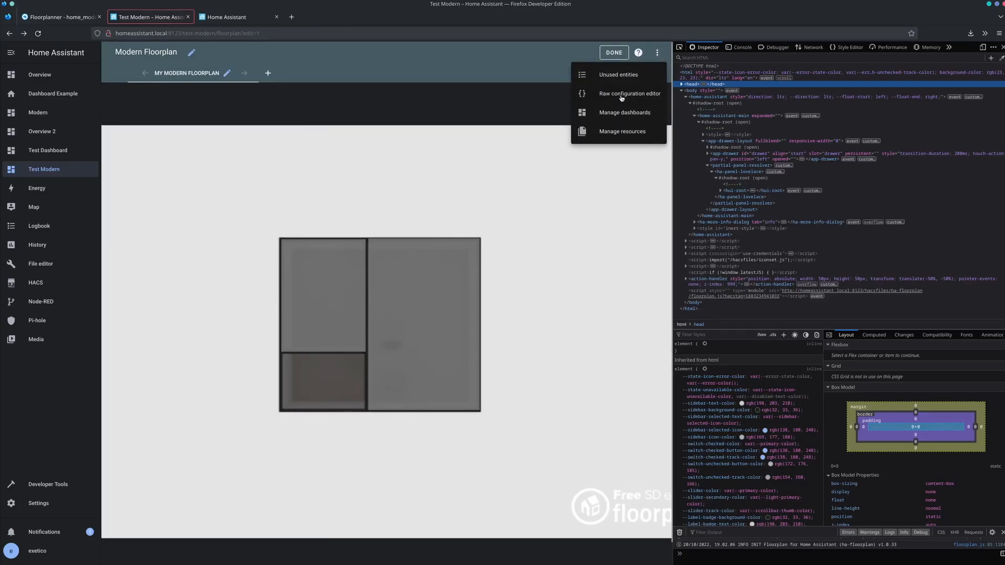
left_click(621, 97)
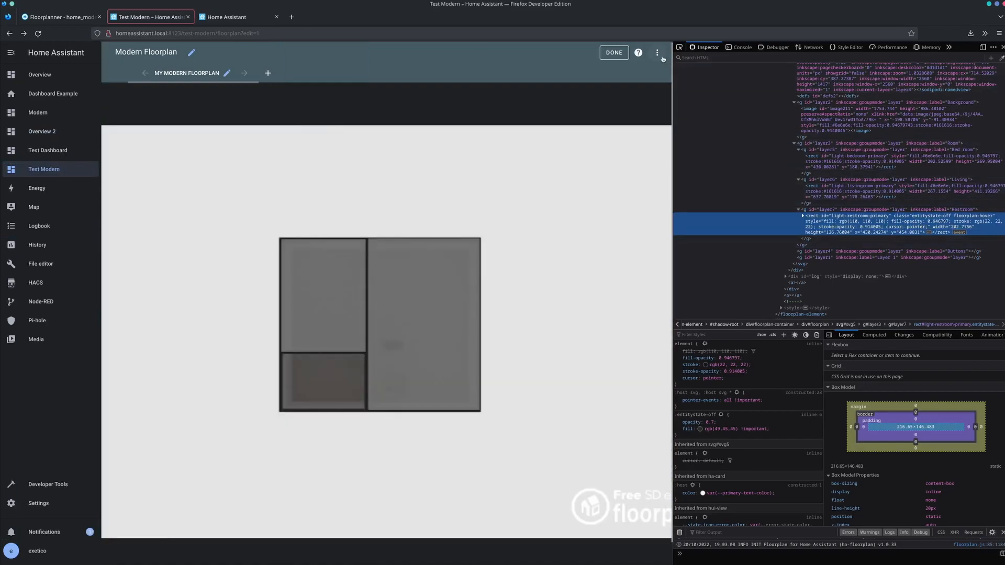
left_click(658, 53)
left_click(636, 91)
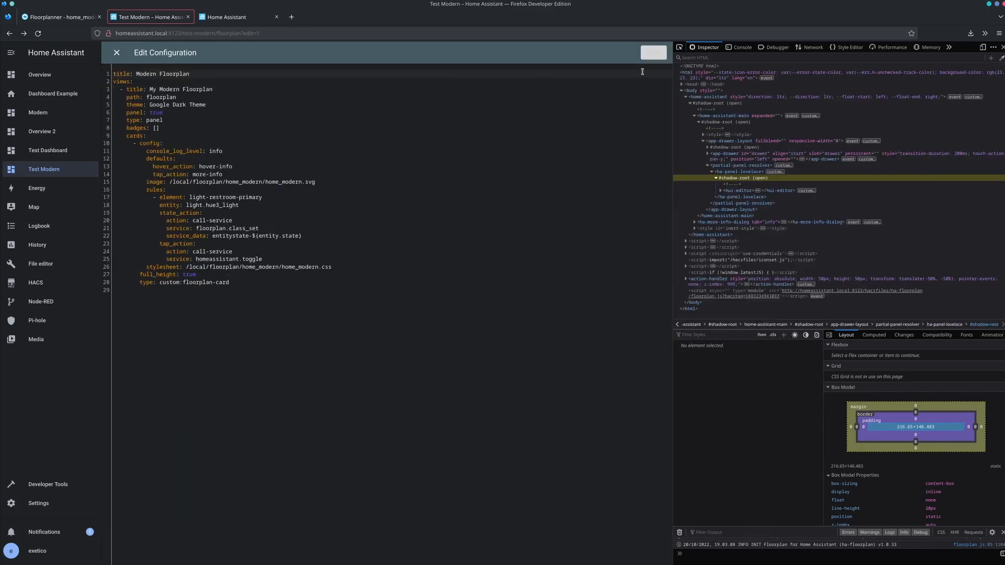
left_click(152, 212)
left_click(163, 197)
left_click_drag(263, 259, 79, 201)
key("Right")
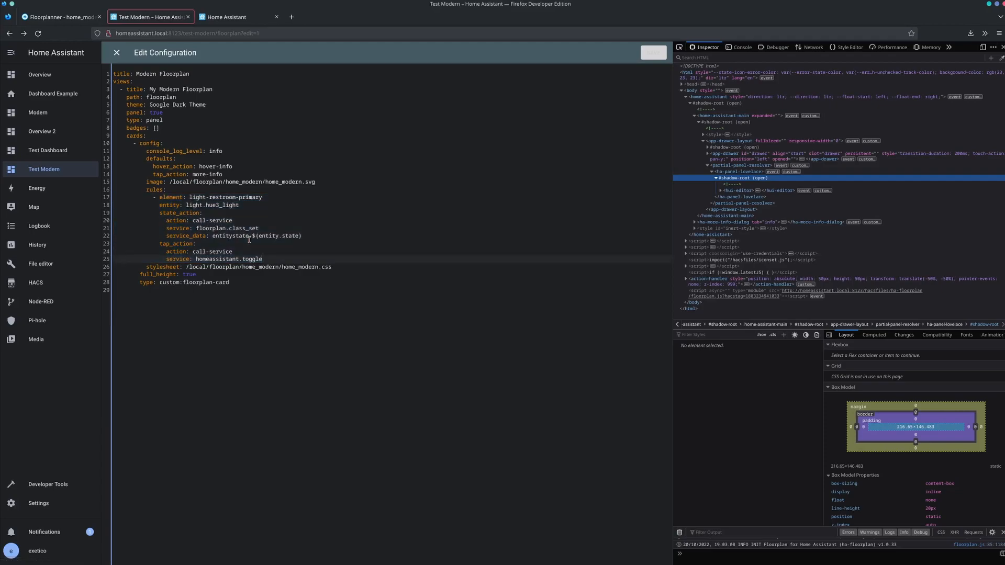
key("Return")
key("ctrl+v")
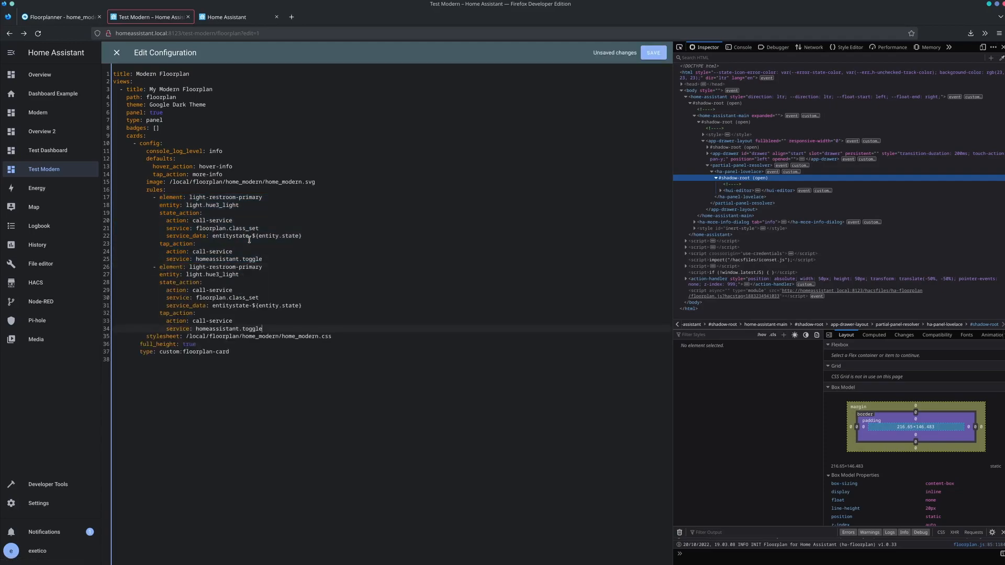
- Set the duplicated rule's element to light-bedroom-primary and its entity to light.hue2_light
double_click(222, 269)
type("bre")
type("room")
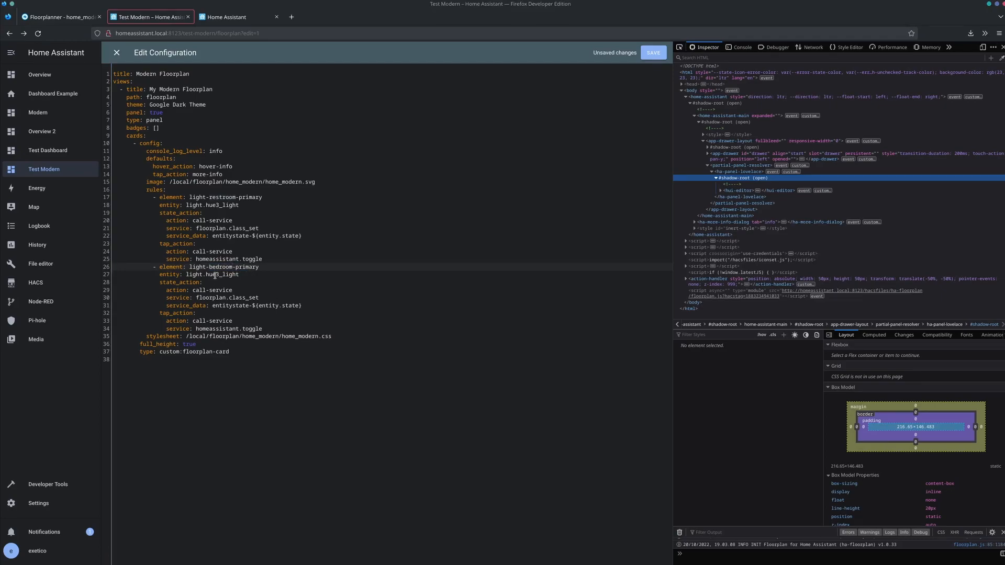
left_click(216, 273)
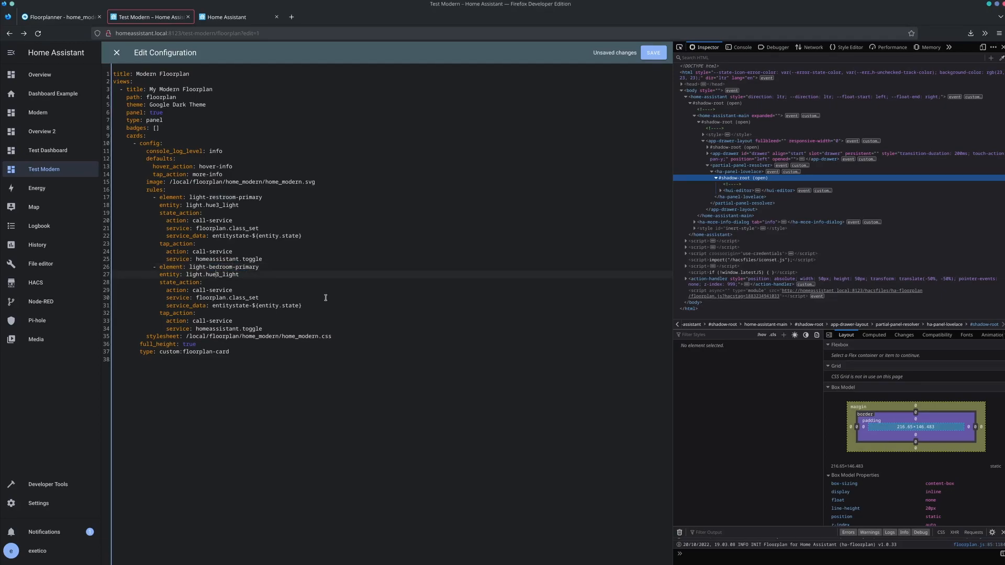
key("Delete")
type("2")
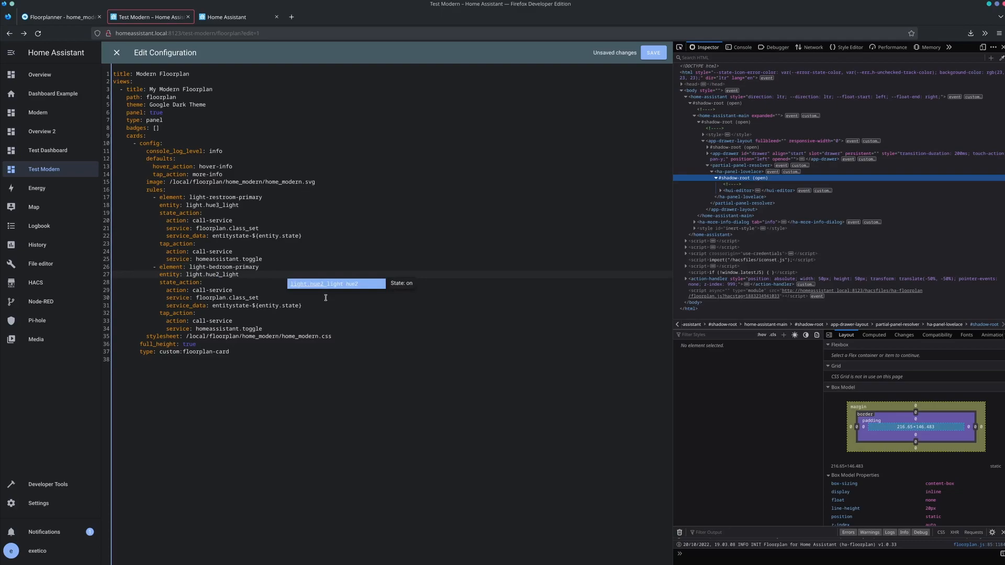
left_click(316, 313)
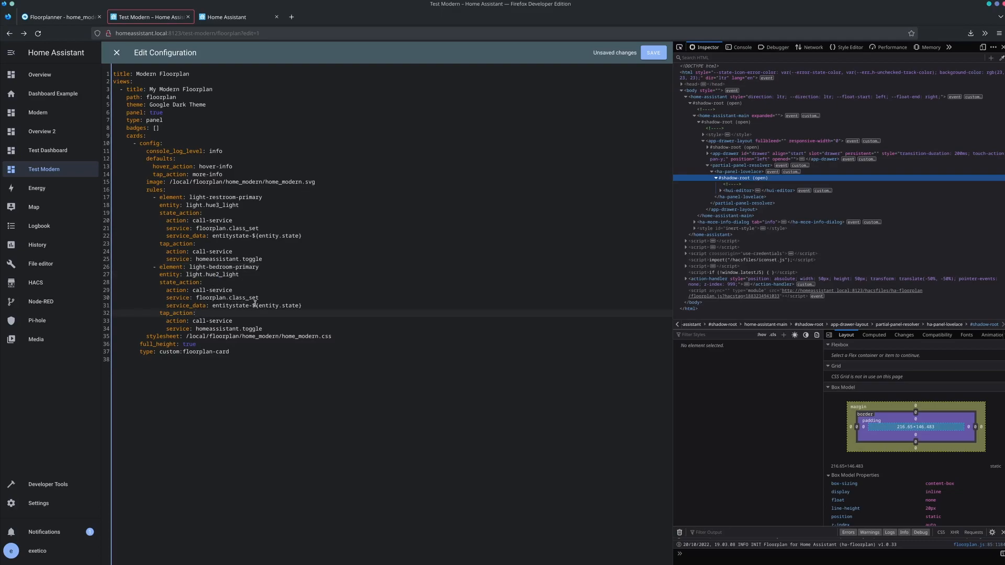
- Change the bedroom rule's state service to floorplan.style_set and clear the service_data value, leaving an empty nested line
double_click(246, 297)
type("style")
left_click(210, 307)
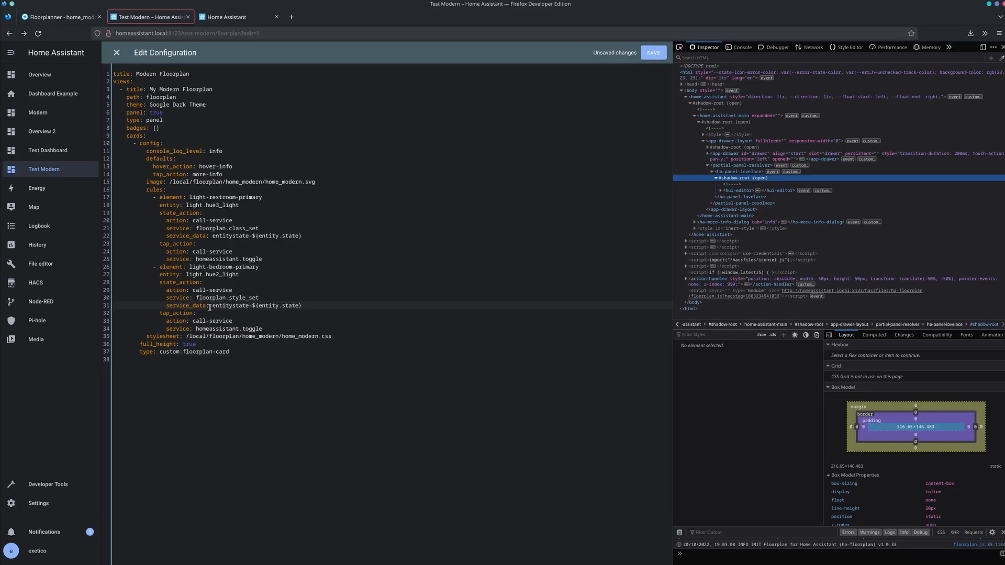
mouse_move(210, 307)
left_mouse_down()
mouse_move(303, 301)
mouse_move(212, 304)
left_mouse_up()
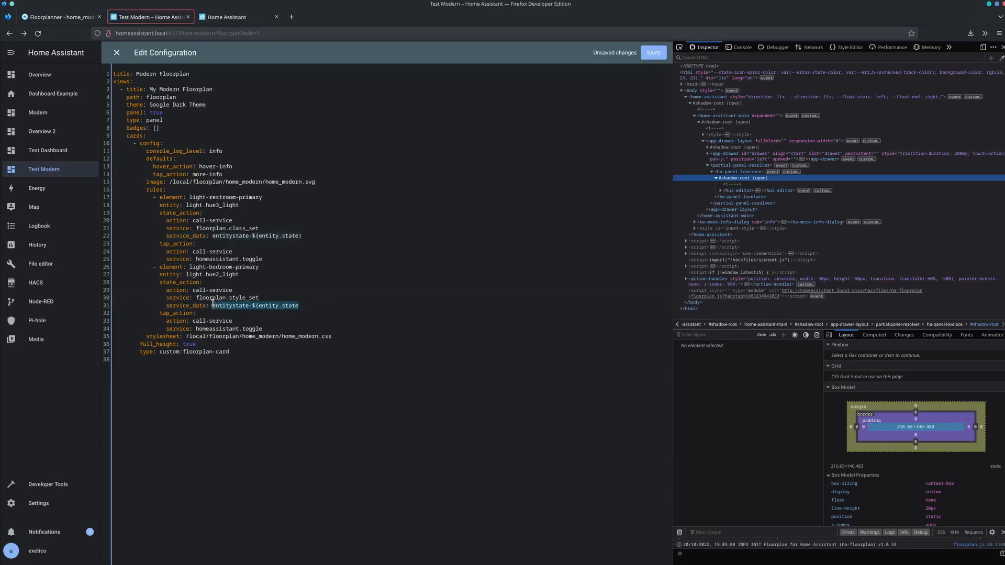
key("Return")
key("BackSpace")
key("BackSpace")
key("Tab")
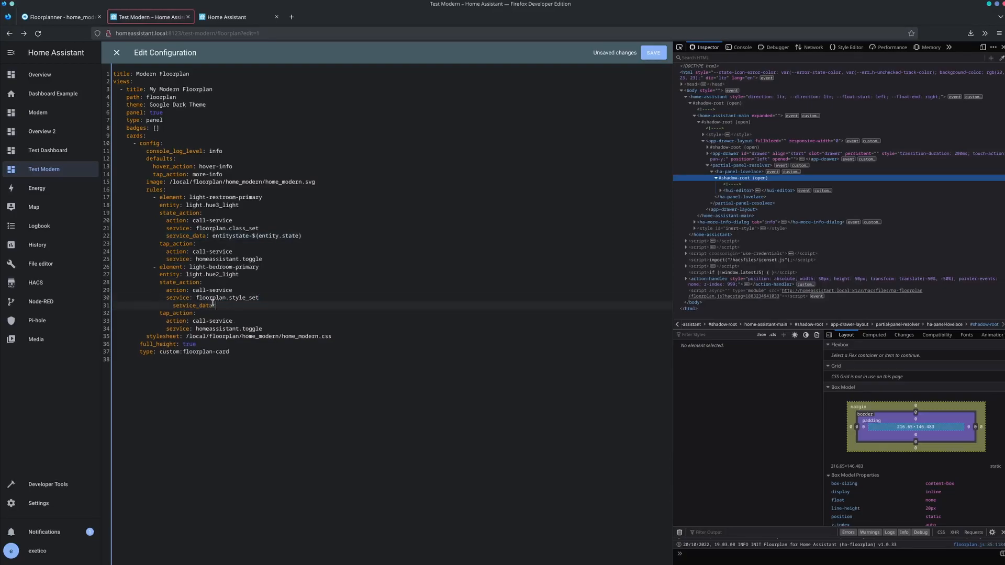
key("shift+Tab")
type(":")
key("Return")
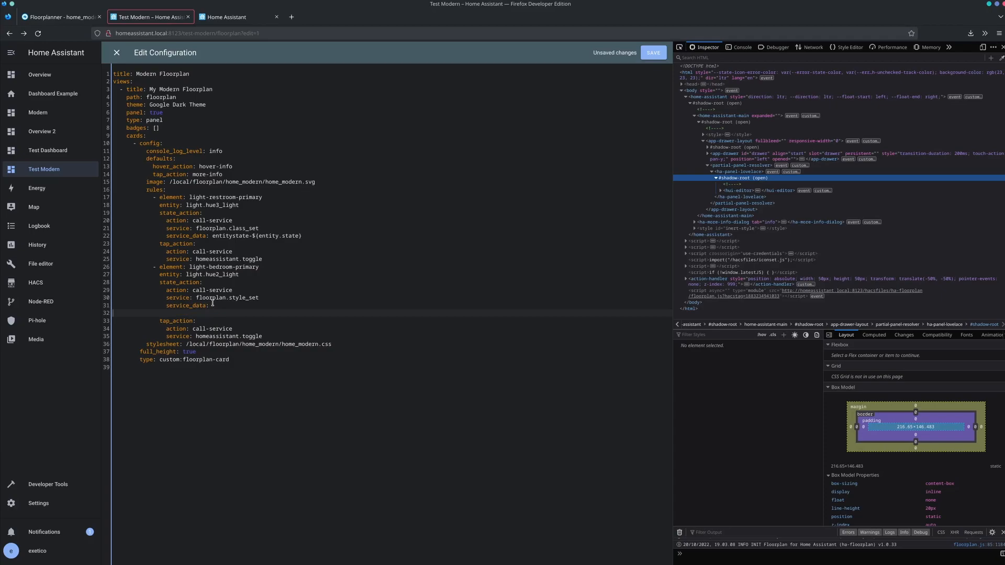
- Add a "style: >" entry under service_data, paste the rgbColor script returning the entity's rgb_color as fill, and correct its indentation
type("style:")
key("Return")
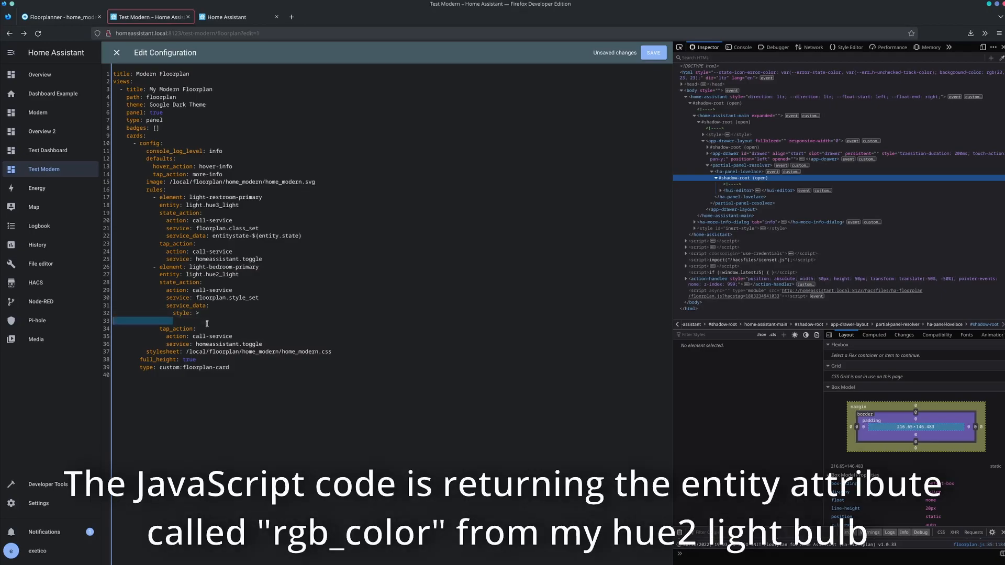
type("> var rgbColor = entity && entity.attributes && entity.attributes.rgb_color ? entity.attributes.rgb_color : false; return rgbColor ? `fill:rgb(${rgbColor});` : ''")
left_click(174, 326)
left_click_drag(381, 336, 111, 324)
key("shift+Tab")
left_click(181, 328)
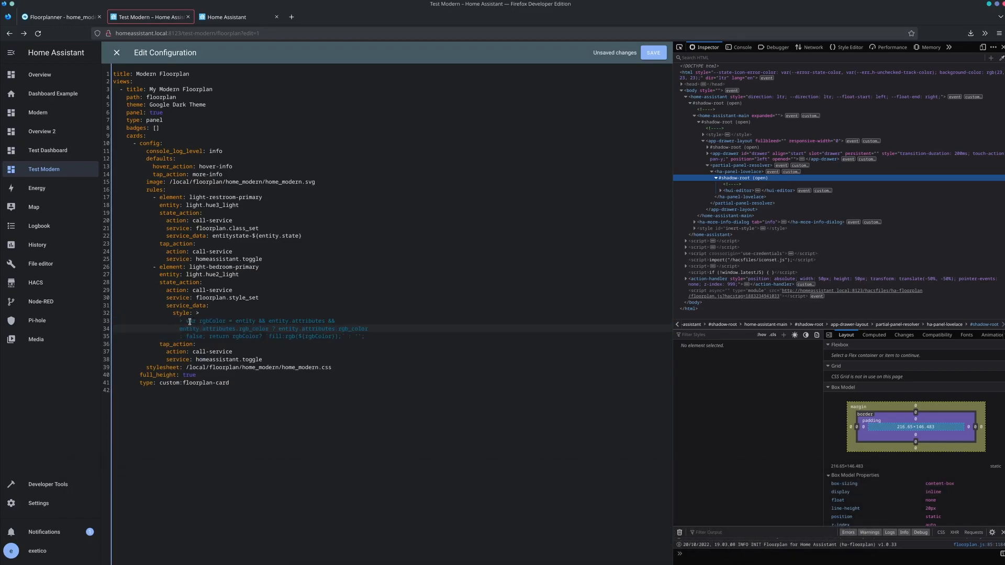
- Examine the rgbColor variable, the entity attribute checks and the returned fill expression in the bedroom style script
double_click(203, 322)
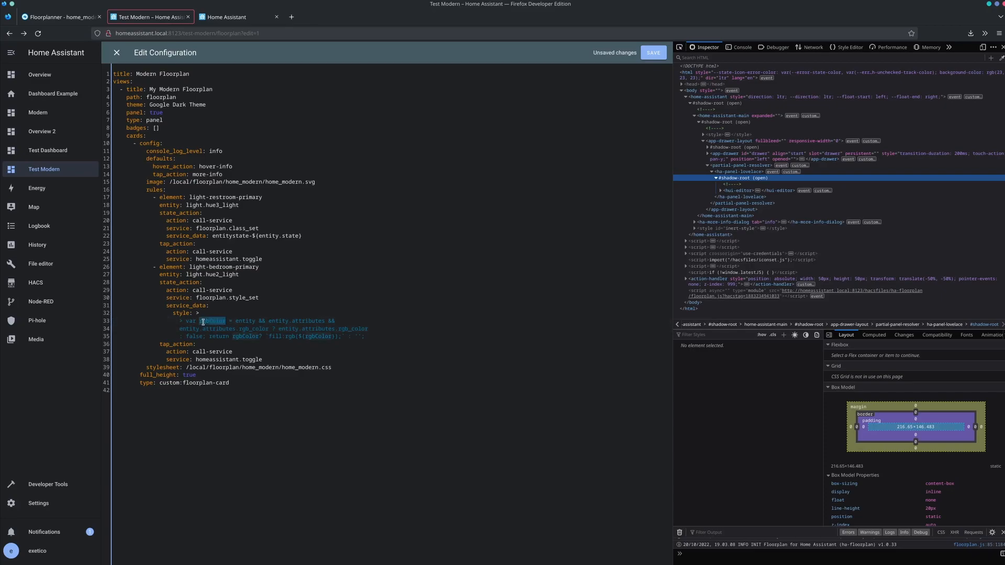
double_click(244, 321)
left_click_drag(269, 321, 301, 321)
left_click(301, 321)
double_click(255, 329)
left_click_drag(269, 337, 340, 335)
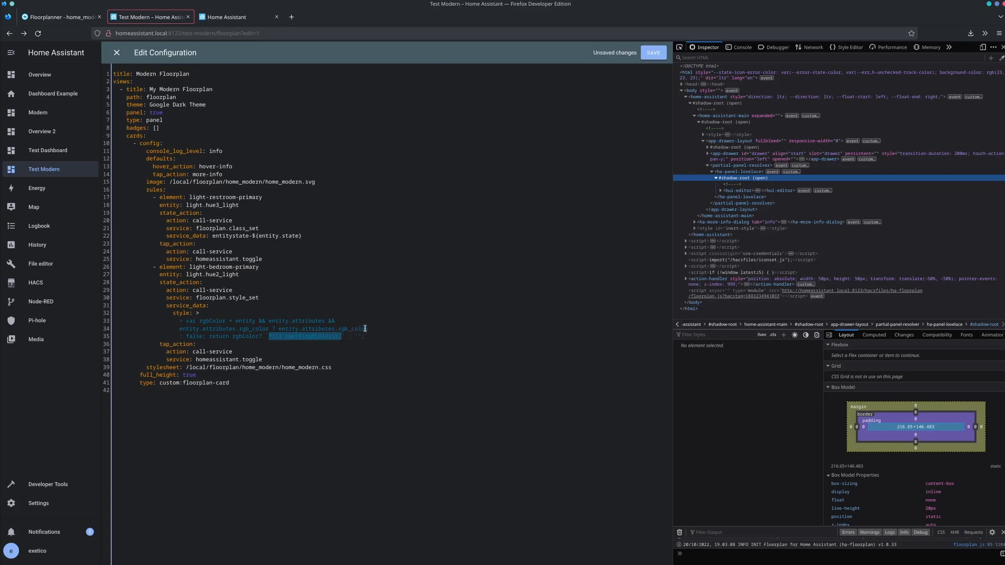
- Check the fill expression in the bedroom style script and save the dashboard configuration
double_click(315, 338)
left_click(415, 265)
key("ctrl+s")
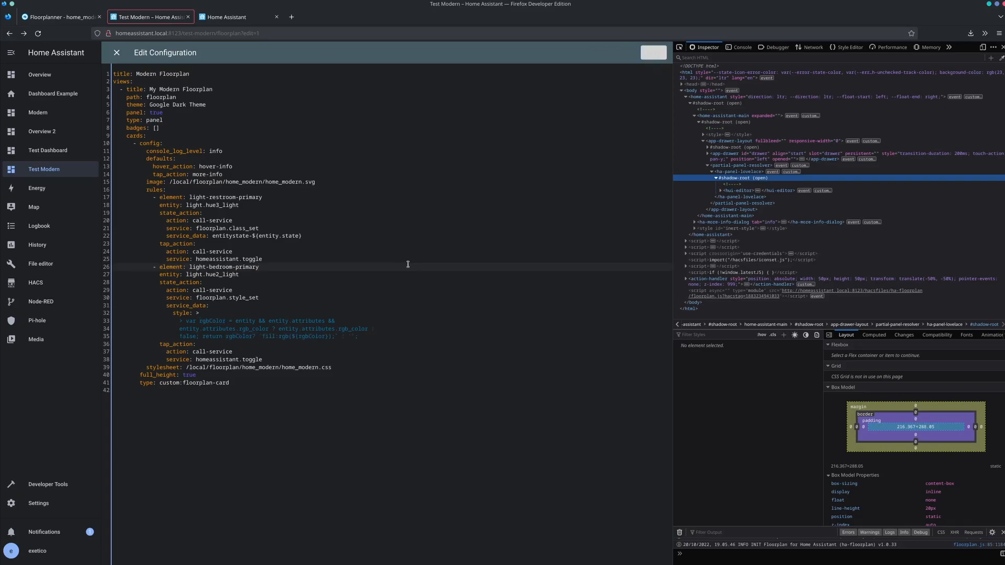
- Change the bedroom rule's tap_action to double_tap_action, save the configuration and close the editor
left_click(162, 346)
type("double")
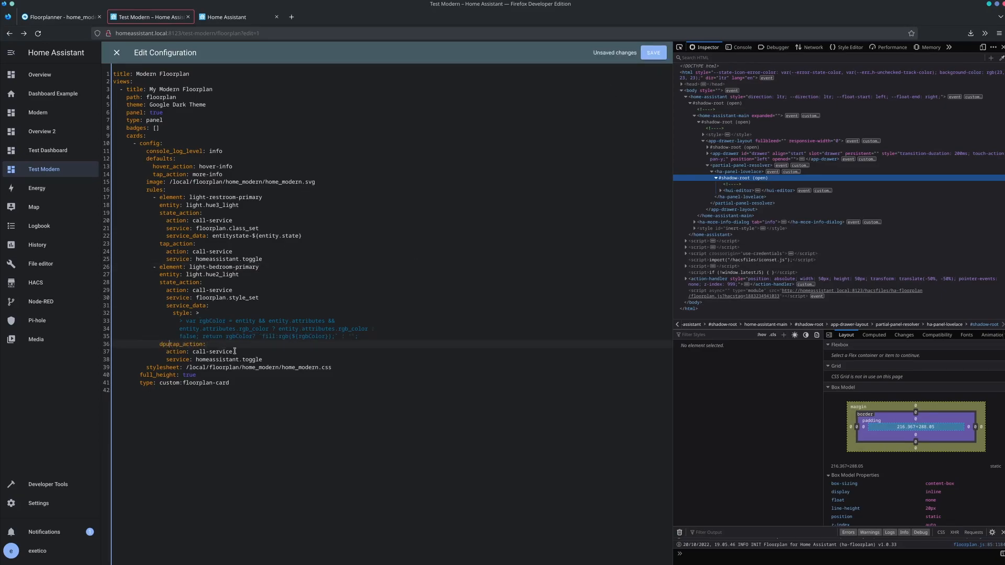
type("_")
left_click(658, 56)
left_click(116, 52)
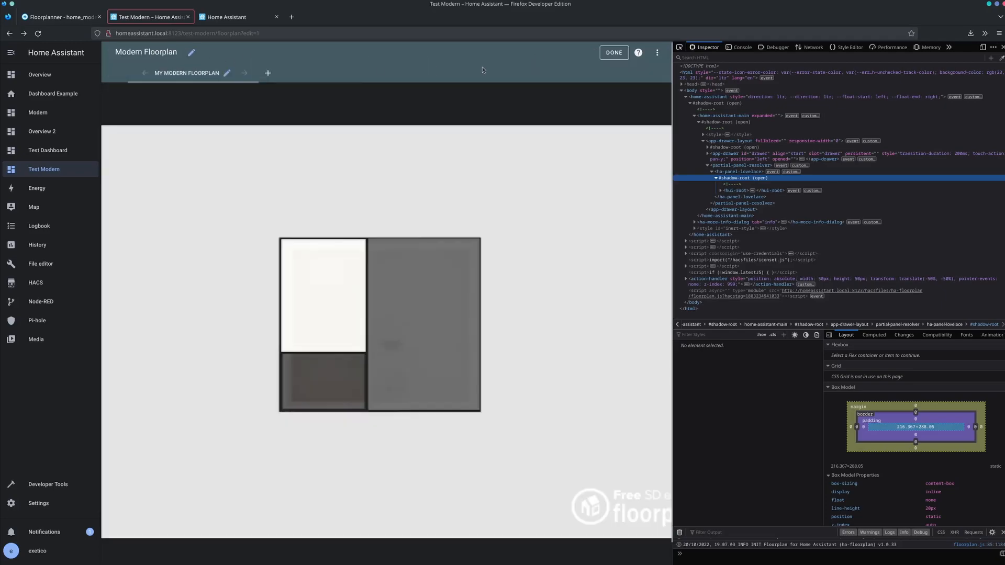
- Leave edit mode, open the hue2 light's details from the bedroom overlay and vary its colour temperature between cool and warm, ending on warm
left_click(605, 53)
left_click(321, 246)
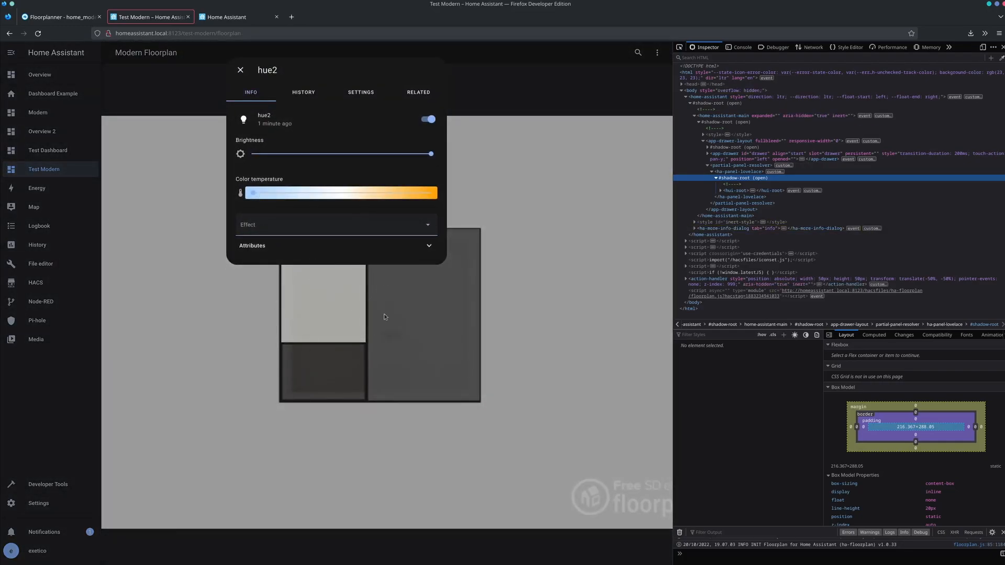
left_click_drag(301, 193, 337, 194)
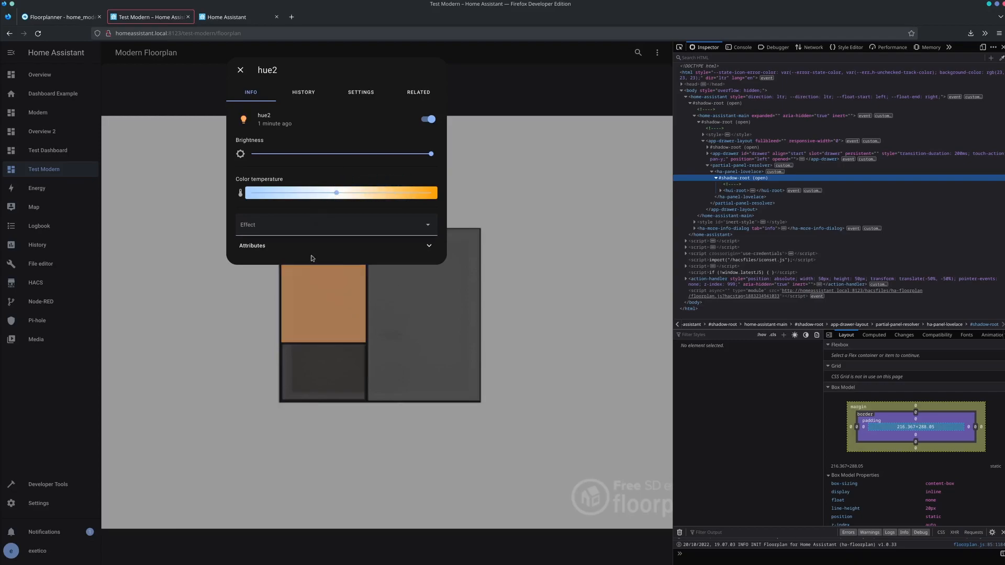
left_click_drag(337, 193, 249, 195)
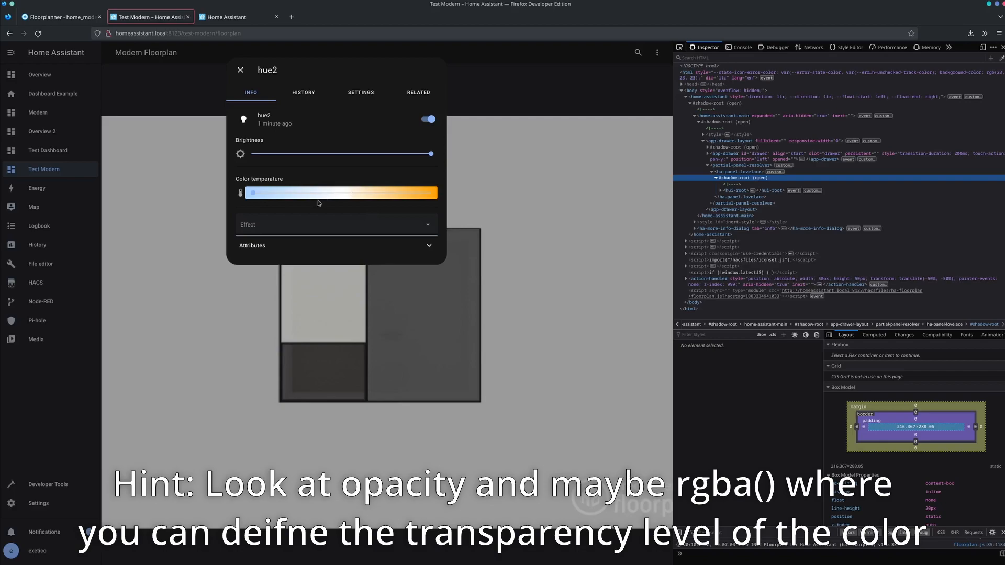
left_click_drag(253, 194, 408, 196)
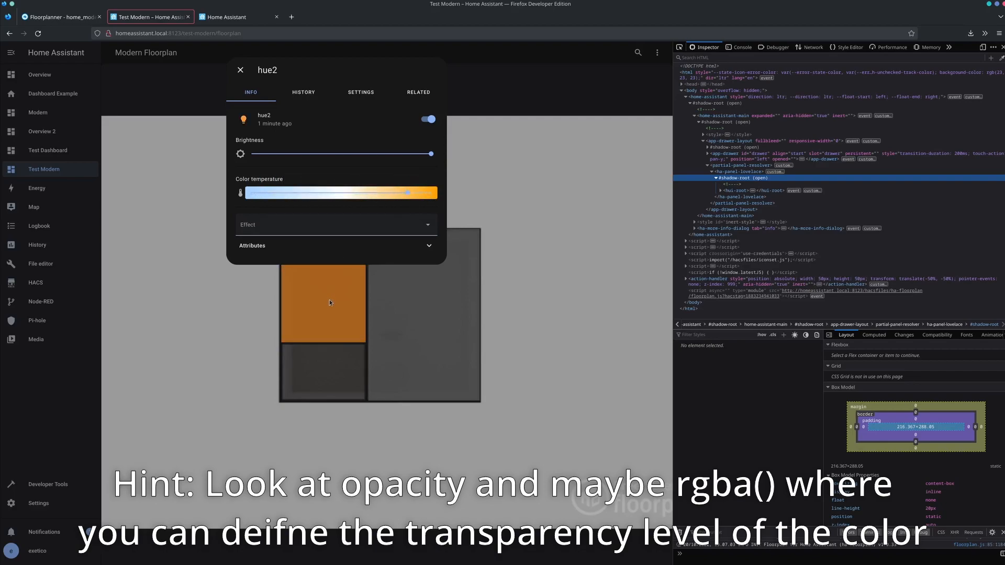
mouse_move(364, 196)
left_mouse_down()
mouse_move(317, 195)
mouse_move(357, 195)
left_mouse_up()
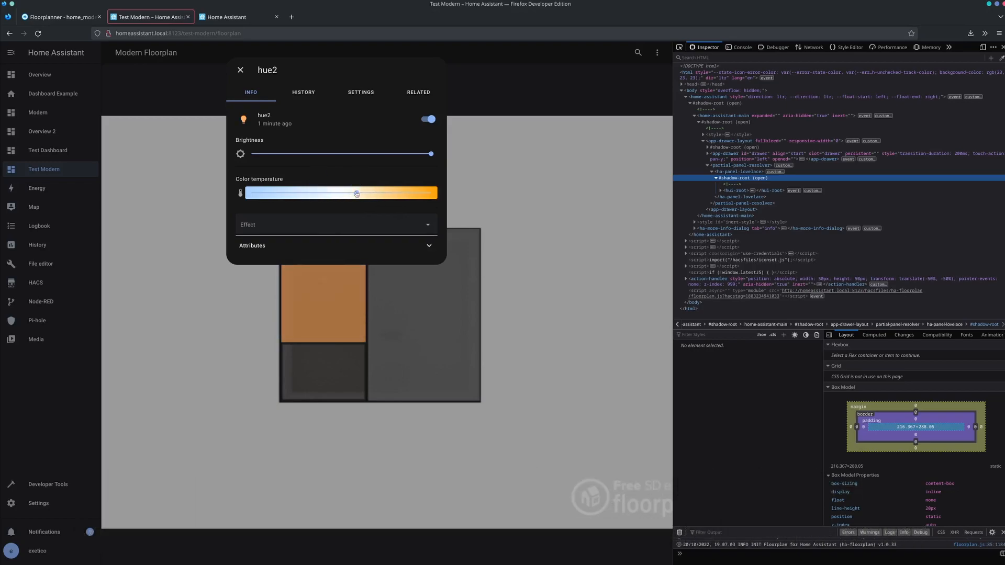
- Close the light's details and inspect the bedroom overlay's rectangle in the page markup
left_click(505, 208)
left_click(680, 47)
left_click(332, 257)
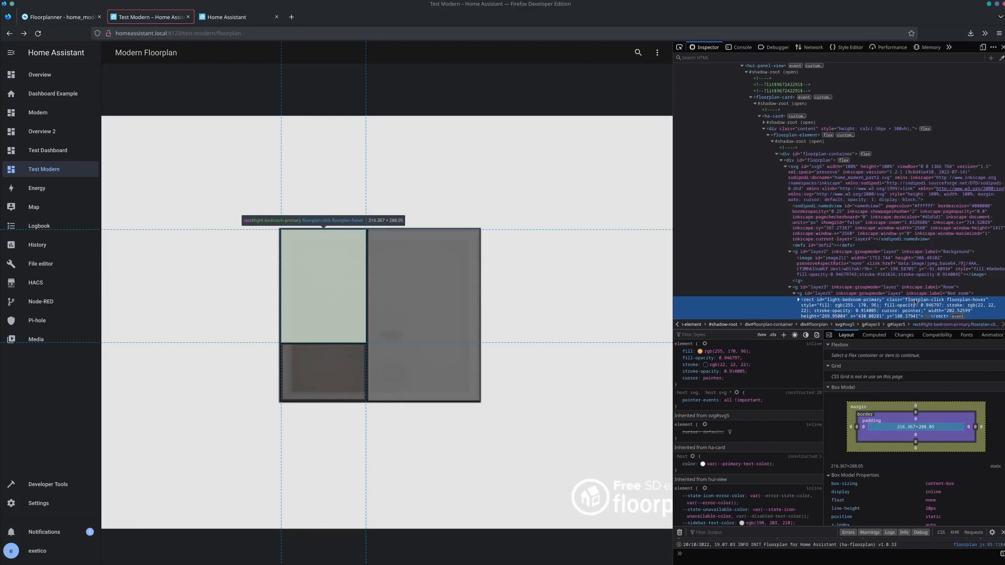
- Review the opacity line of the entitystate-off rule in home_modern.css and return to the floor plan dashboard
left_click(236, 17)
left_click_drag(391, 153, 358, 161)
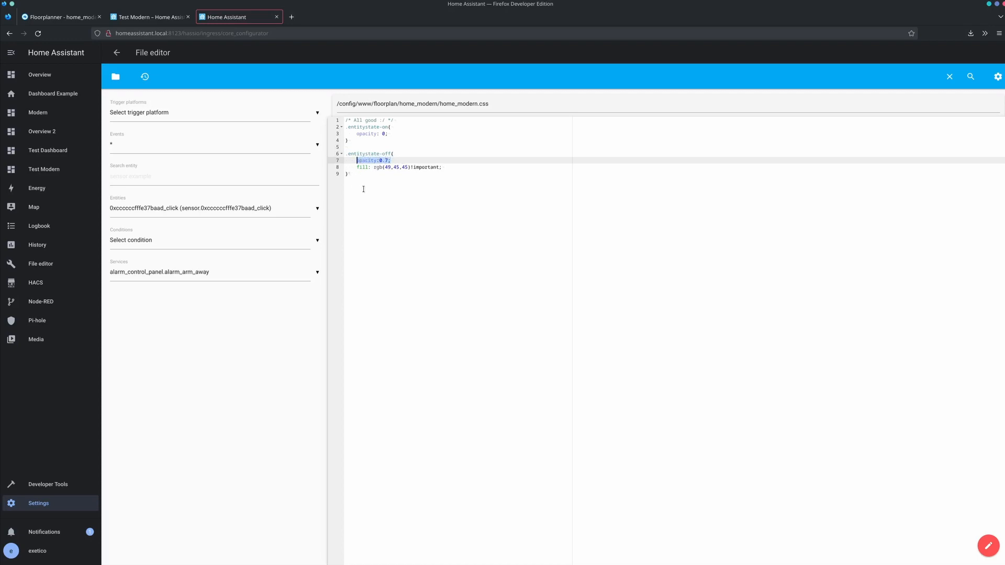
left_click(148, 18)
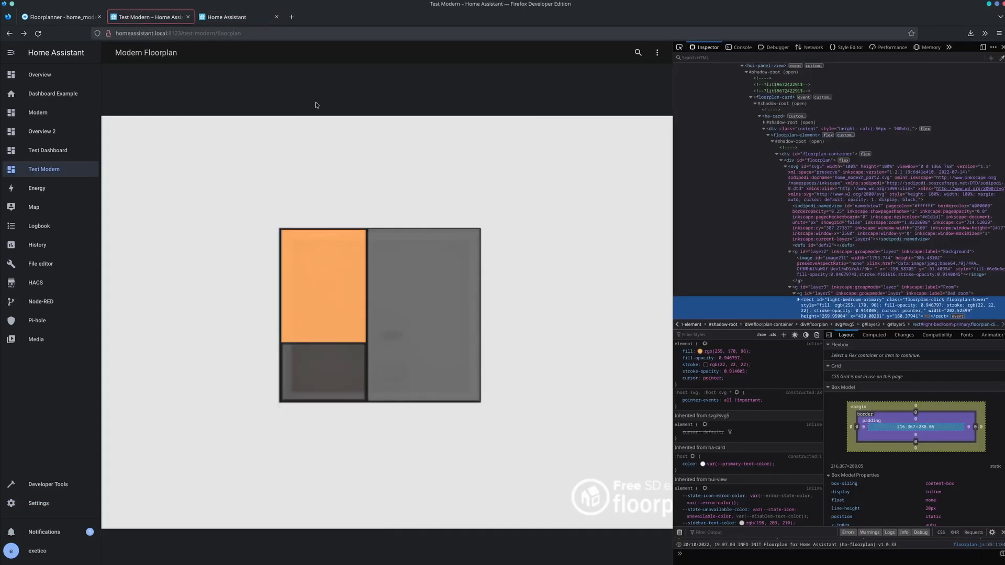
- Open the dashboard's raw configuration, check the bedroom rule's double_tap_action entry and close the configuration again
left_click(657, 52)
left_click(643, 76)
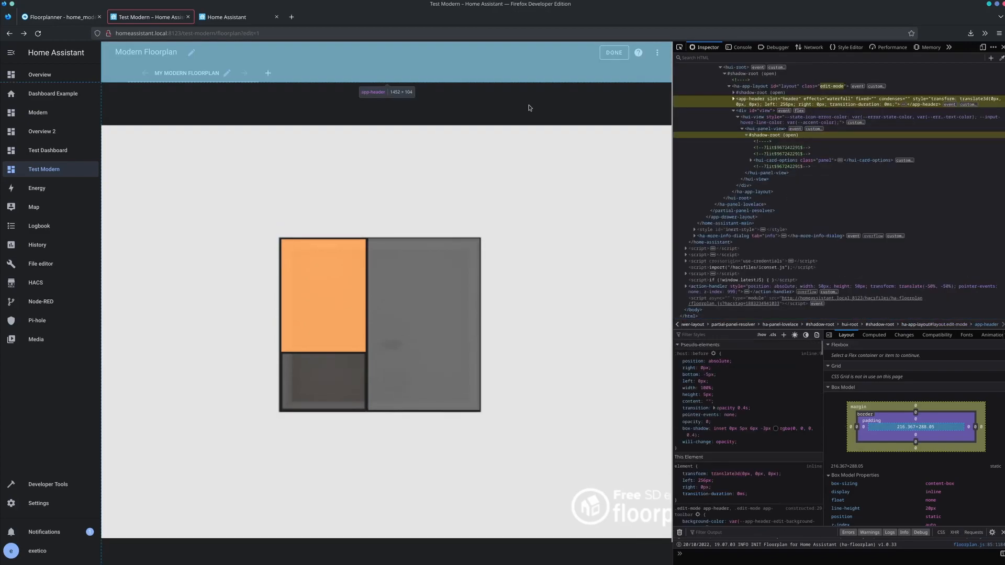
left_click(659, 53)
left_click(623, 93)
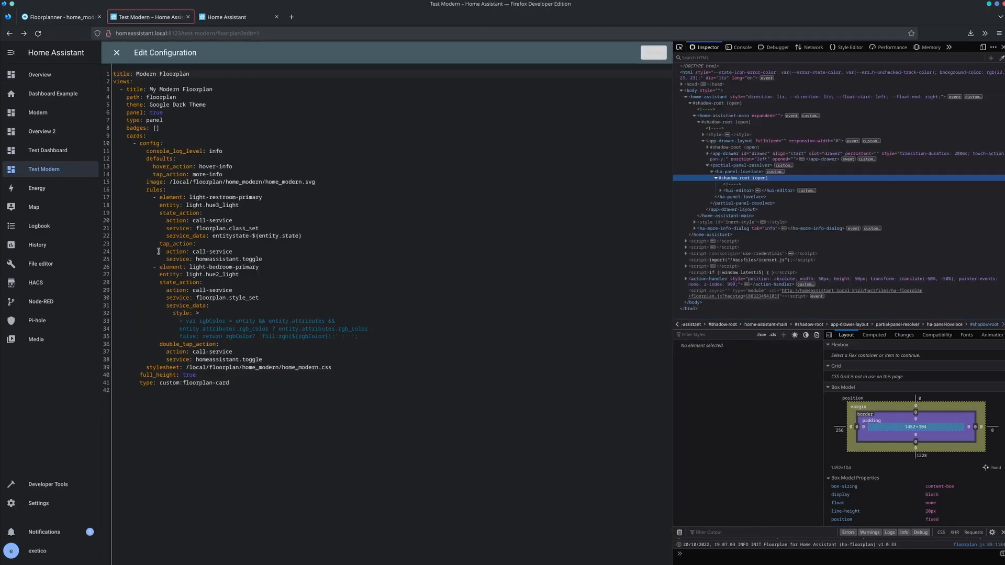
double_click(178, 344)
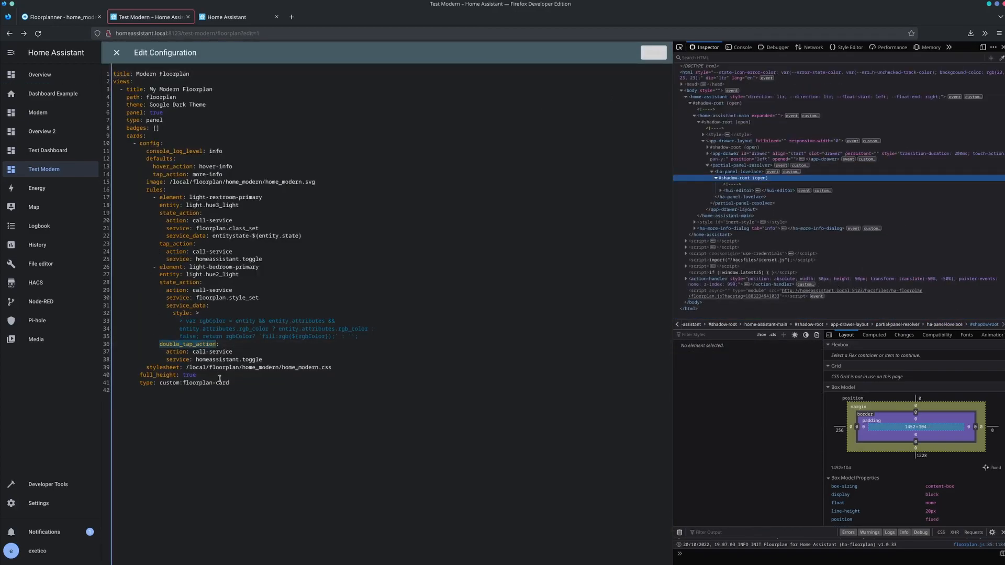
left_click(116, 53)
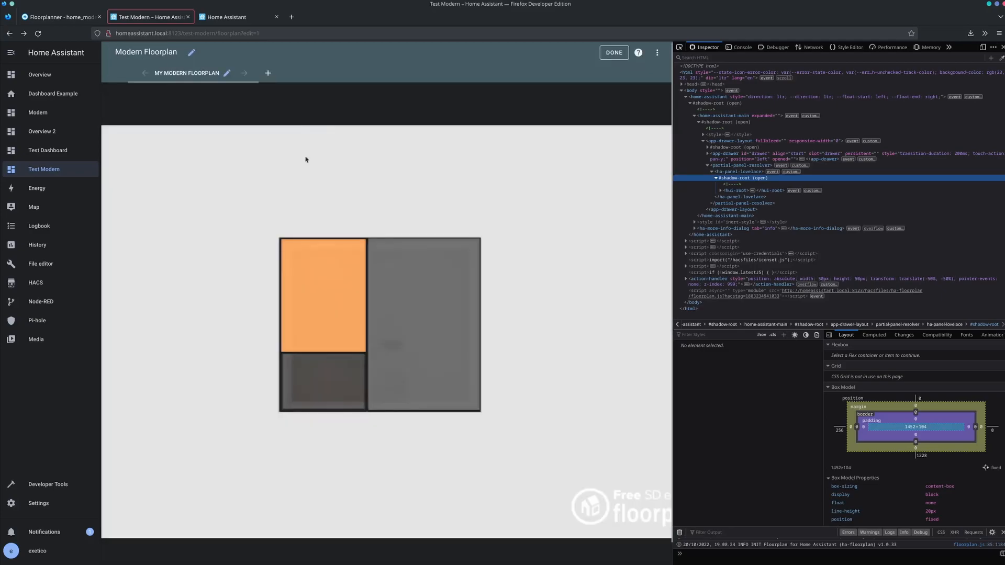
- Reopen the dashboard's raw configuration and review the rgbColor style script in the bedroom rule
left_click(657, 53)
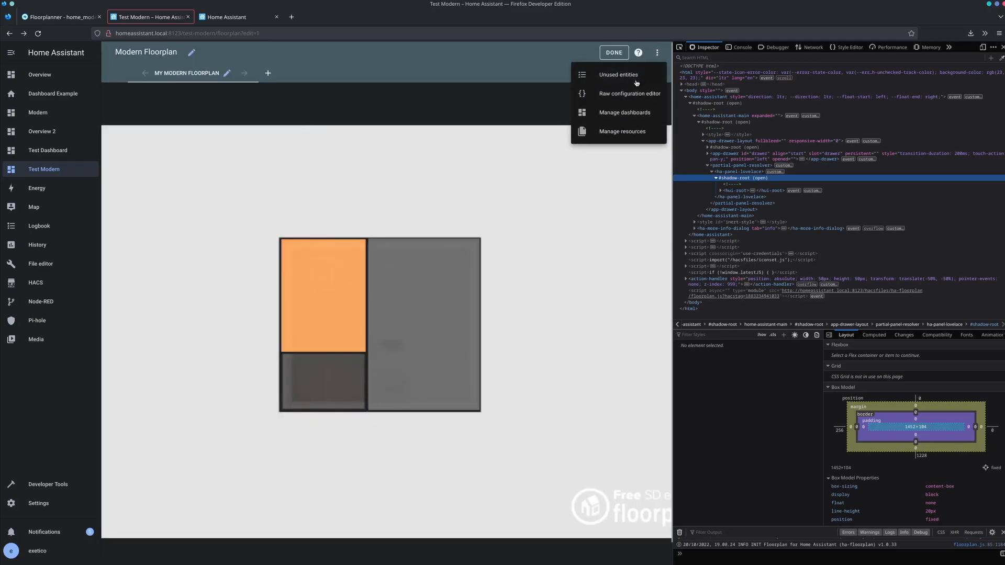
left_click(631, 93)
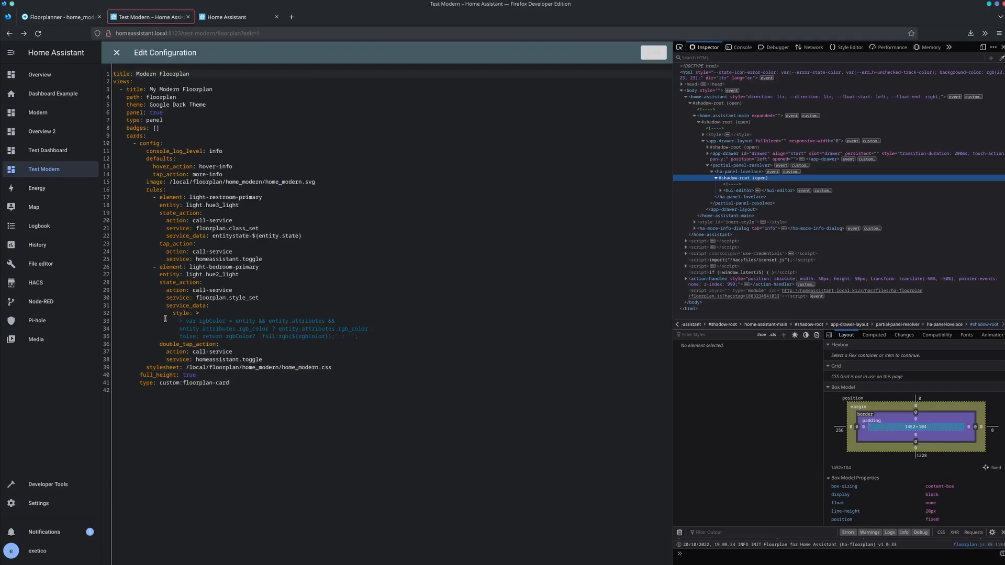
left_click_drag(369, 337, 181, 320)
left_click_drag(370, 336, 177, 322)
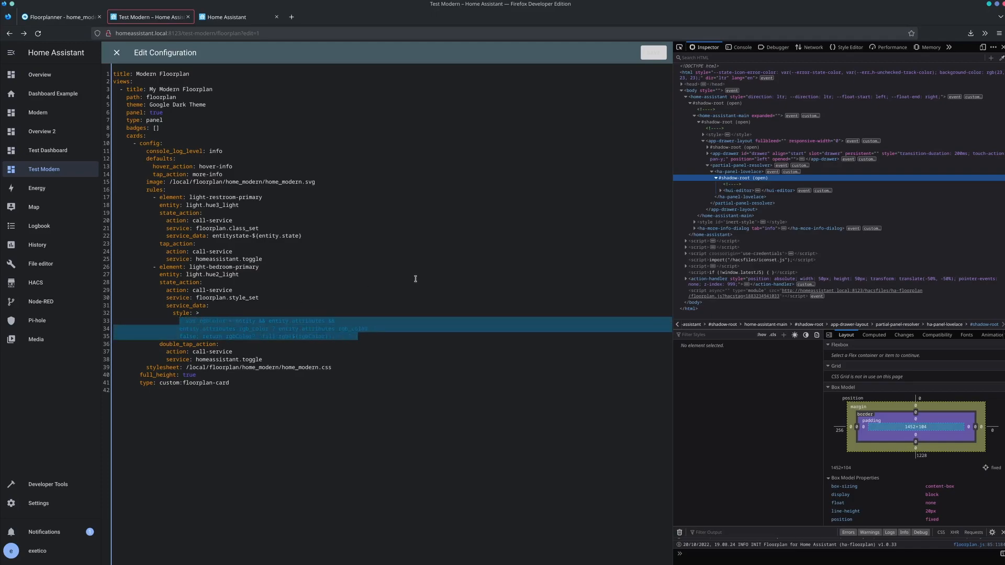
left_click(327, 182)
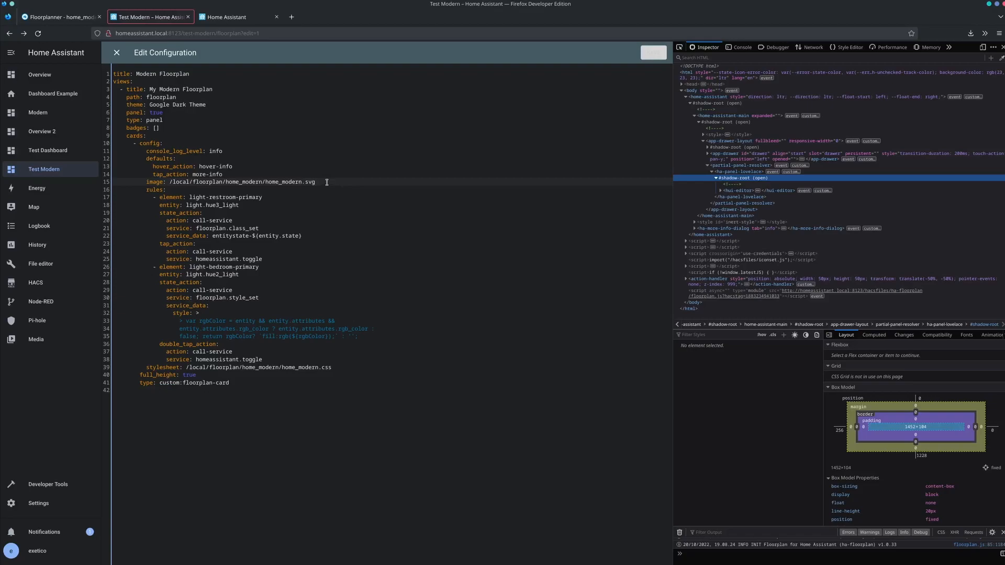
- Examine the SVG image path, the class_set and style_set services, the bedroom style script and the double_tap_action entry
left_click_drag(321, 181, 170, 180)
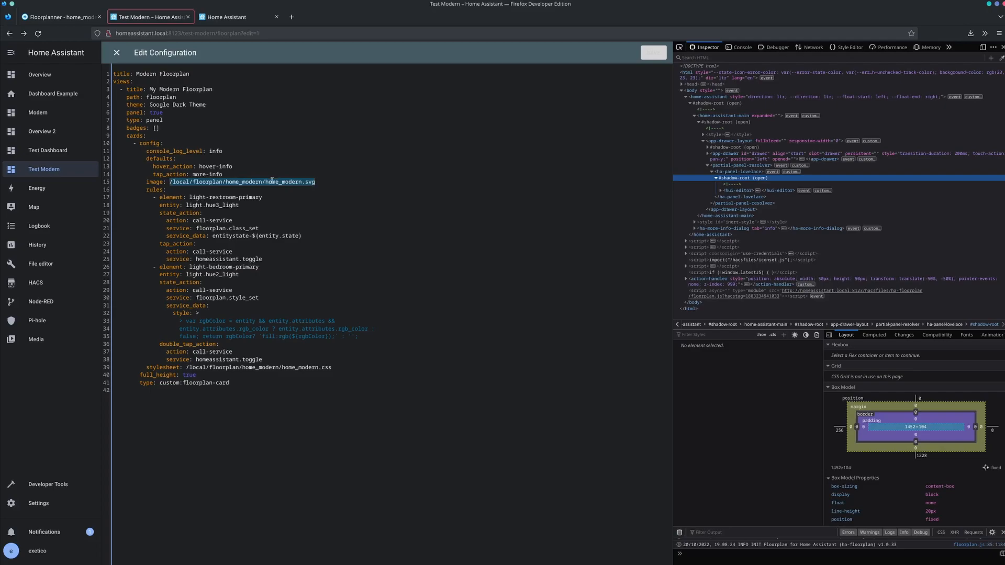
left_click_drag(259, 228, 227, 228)
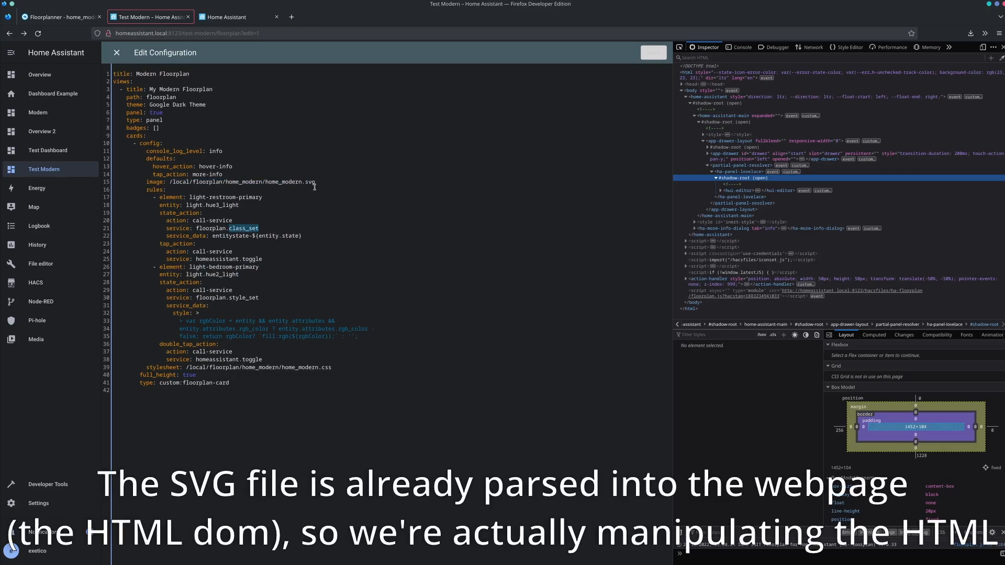
left_click_drag(229, 297, 268, 297)
double_click(262, 229)
left_click(264, 228)
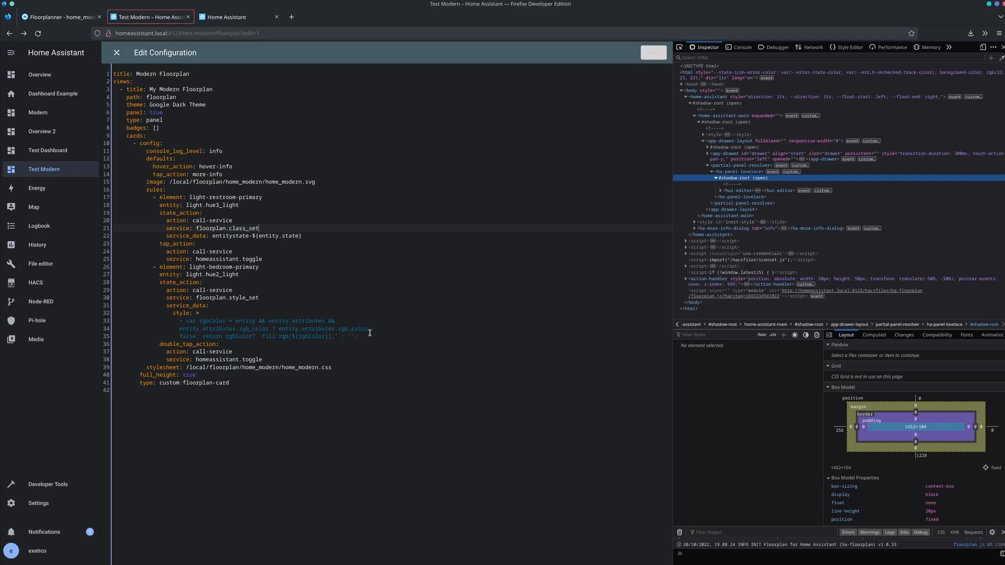
left_click_drag(373, 336, 107, 321)
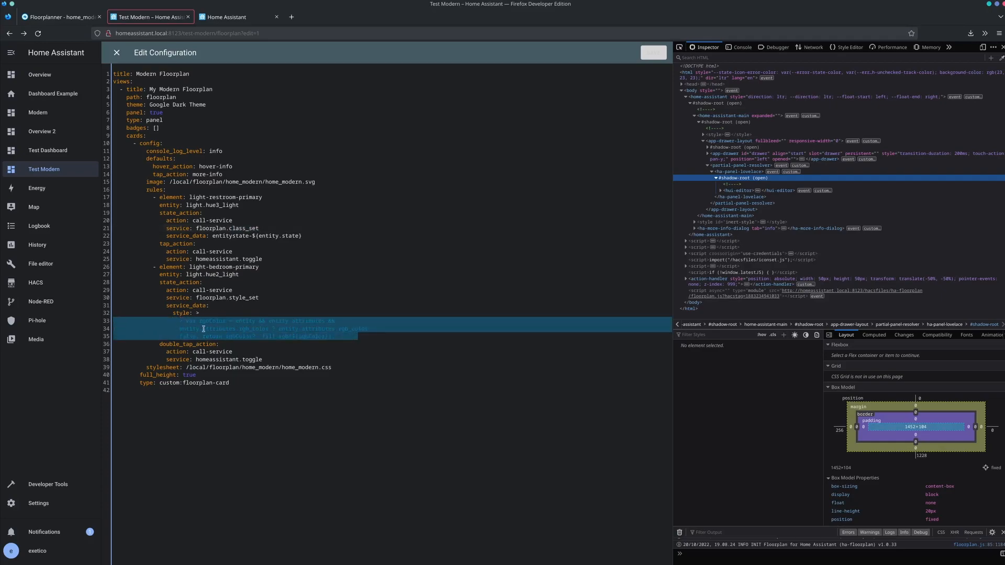
double_click(241, 297)
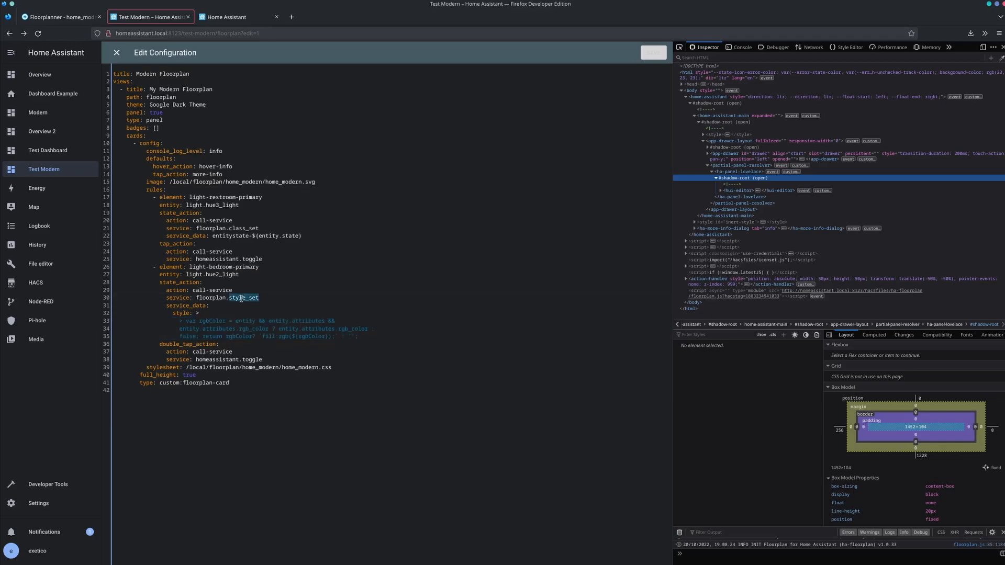
double_click(175, 344)
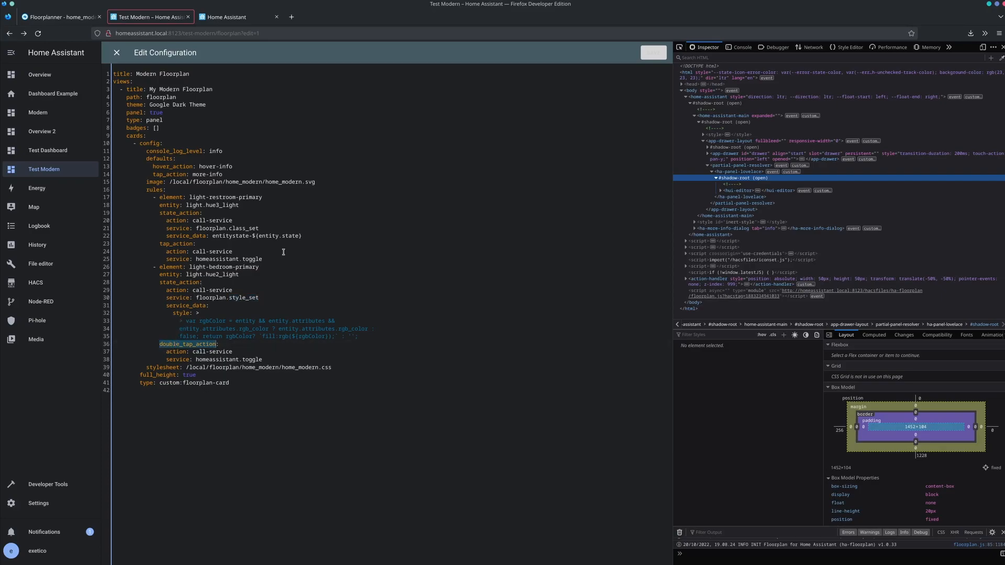
- Try replacing the hyphens in the bedroom rule's element name with dots
left_click(210, 267)
key("shift+Left")
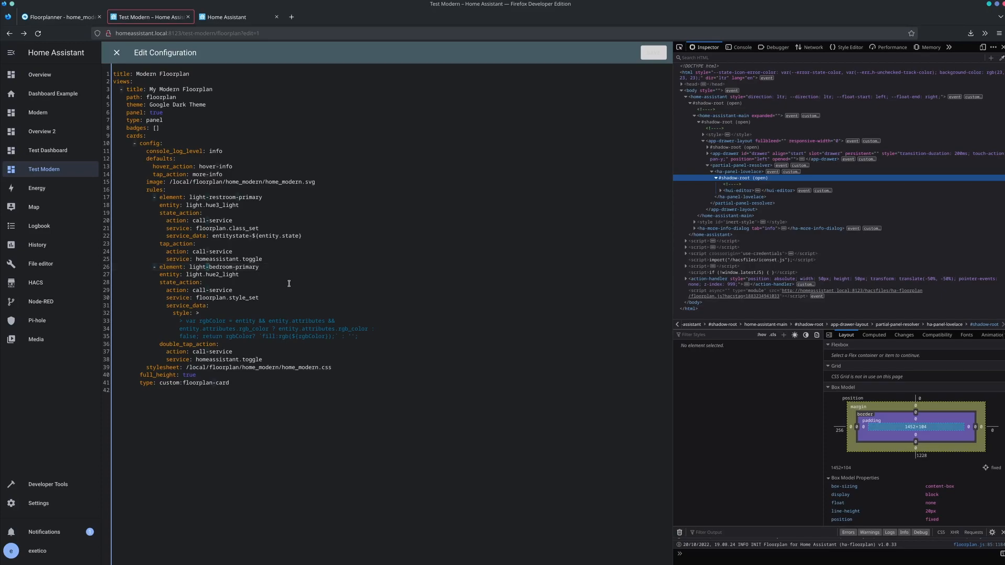
type(".")
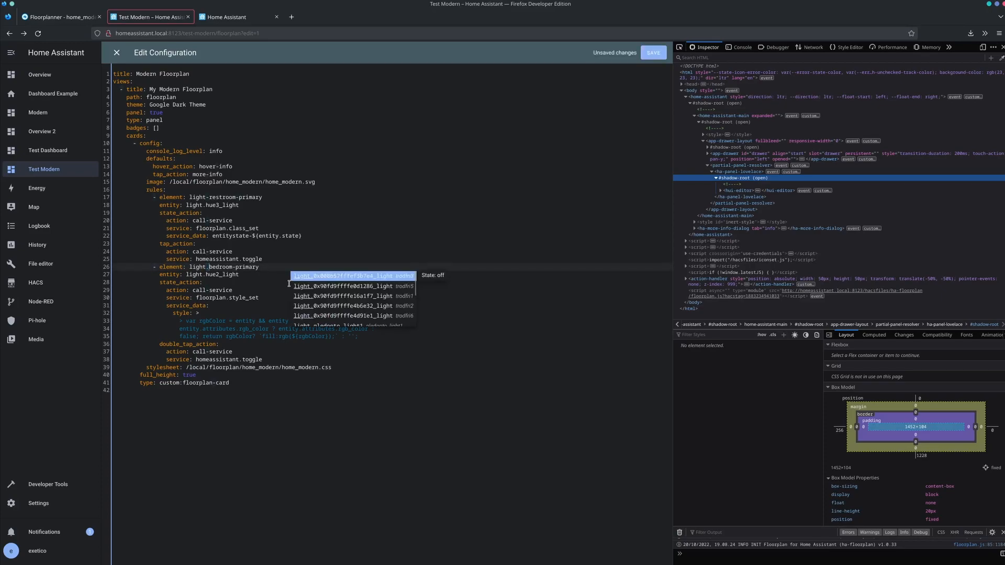
key("Escape")
key("Right")
key("shift+Right")
type(".")
key("shift+Left")
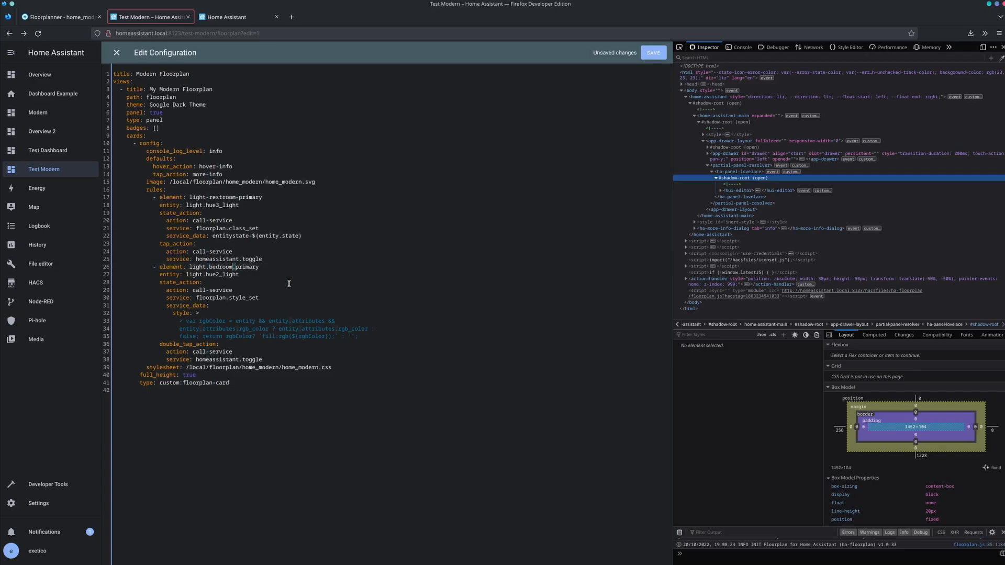
- Restore the hyphens in the element name light-bedroom-primary and save the configuration
type("-")
left_click(210, 267)
key("shift+Left")
type("-")
key("ctrl+s")
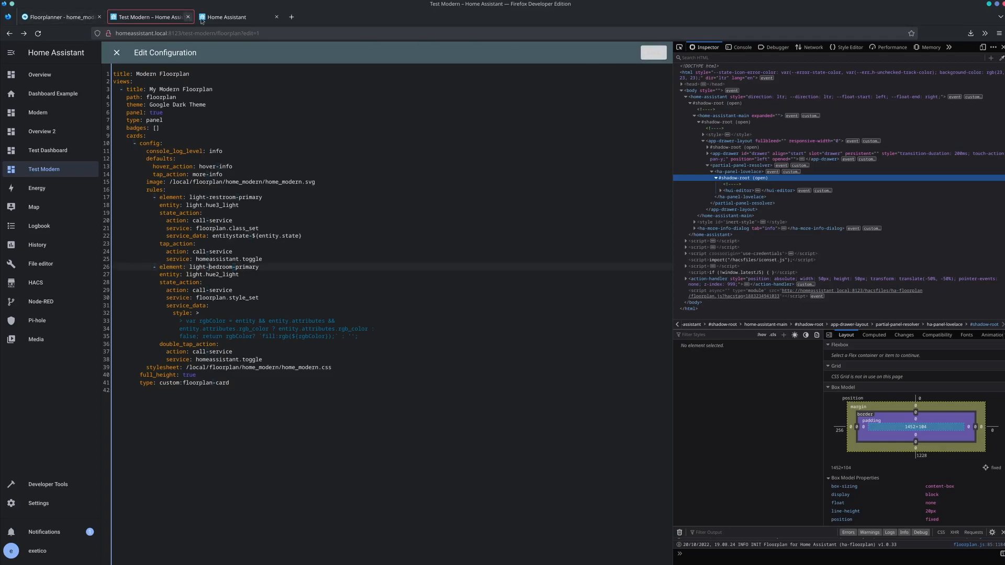
- Look over the entitystate-off rule in home_modern.css and return to the dashboard configuration
left_click(231, 17)
left_click(361, 175)
left_click(345, 154)
left_click(361, 175)
left_click(147, 15)
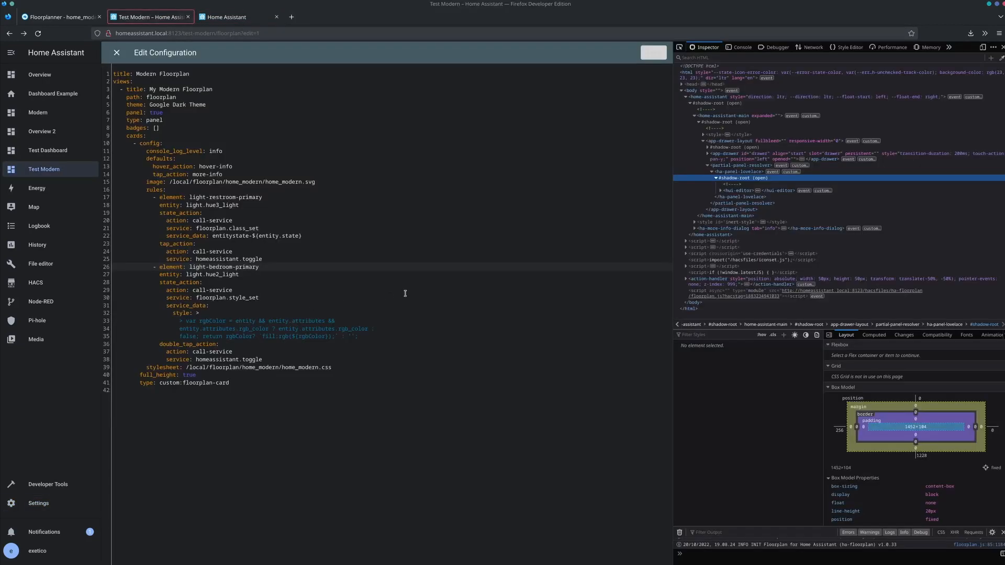
- Try replacing the bedroom rule's element name with light.bedroom.primary.nono and undo the replacement
left_click_drag(259, 267, 189, 268)
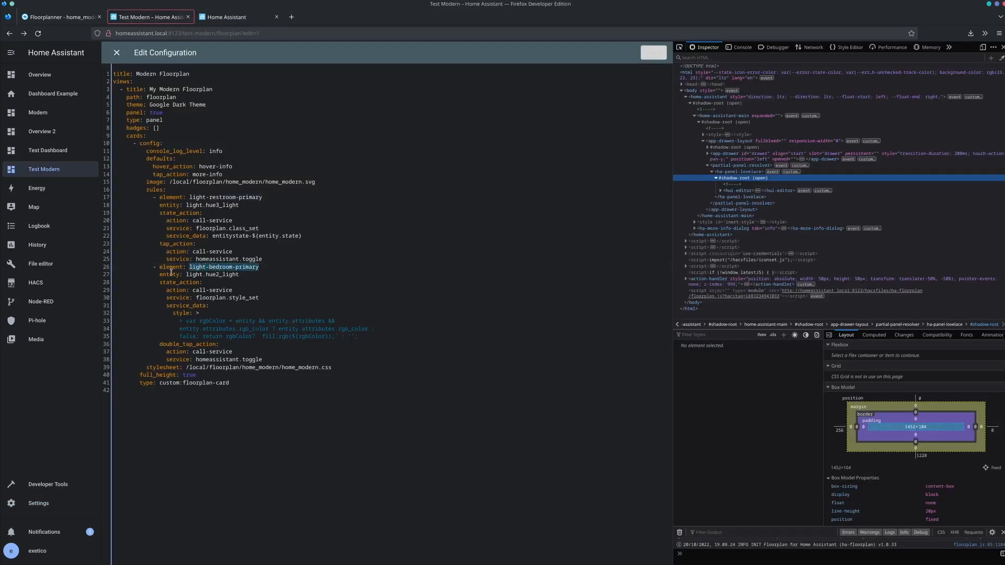
type("light.bedroom.primary.nono")
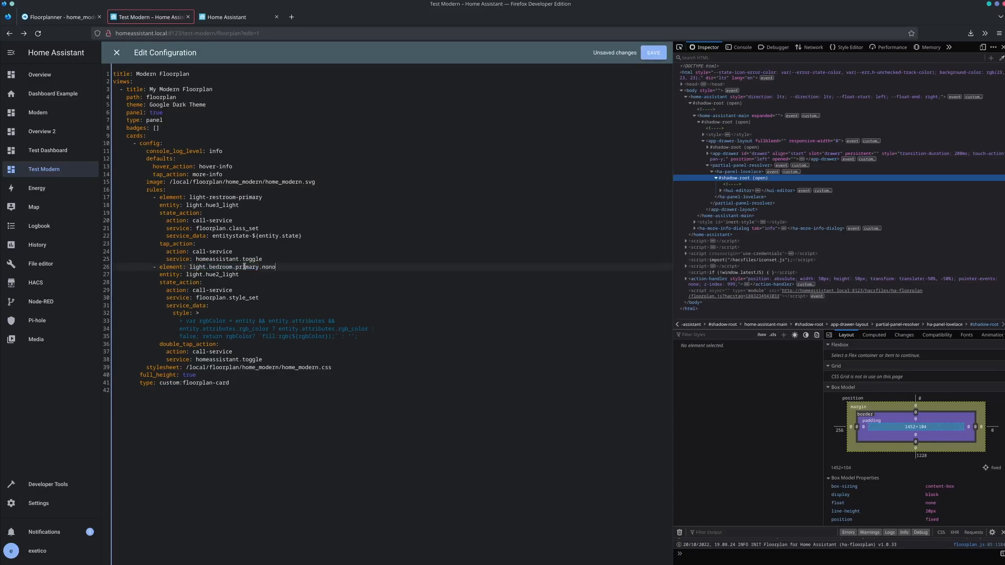
key("ctrl+z")
left_click_drag(259, 267, 189, 267)
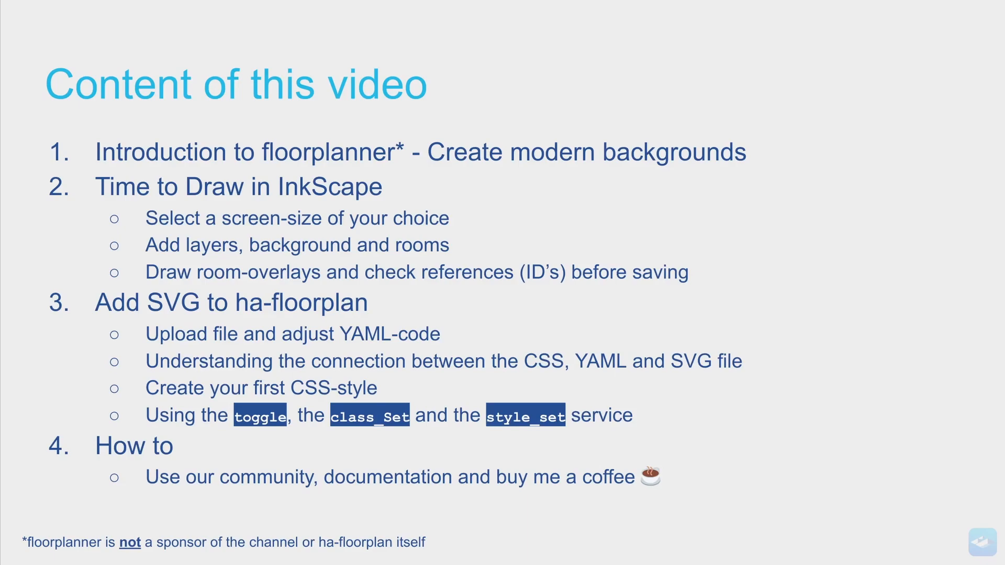
- Switch from the slides to the Firefox Developer Edition window showing the ha-floorplan discussions on GitHub
key("alt+Tab")
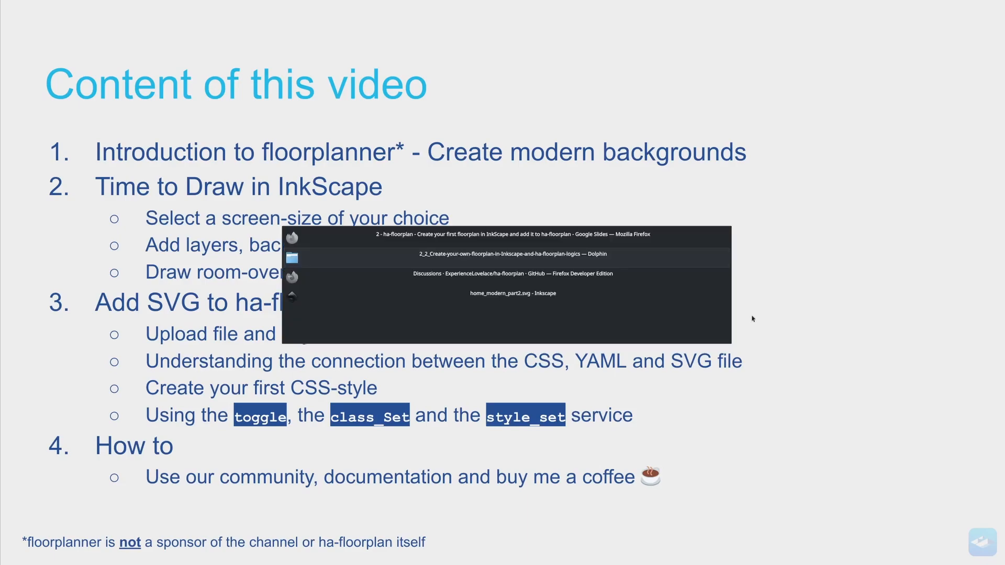
key("alt+Tab")
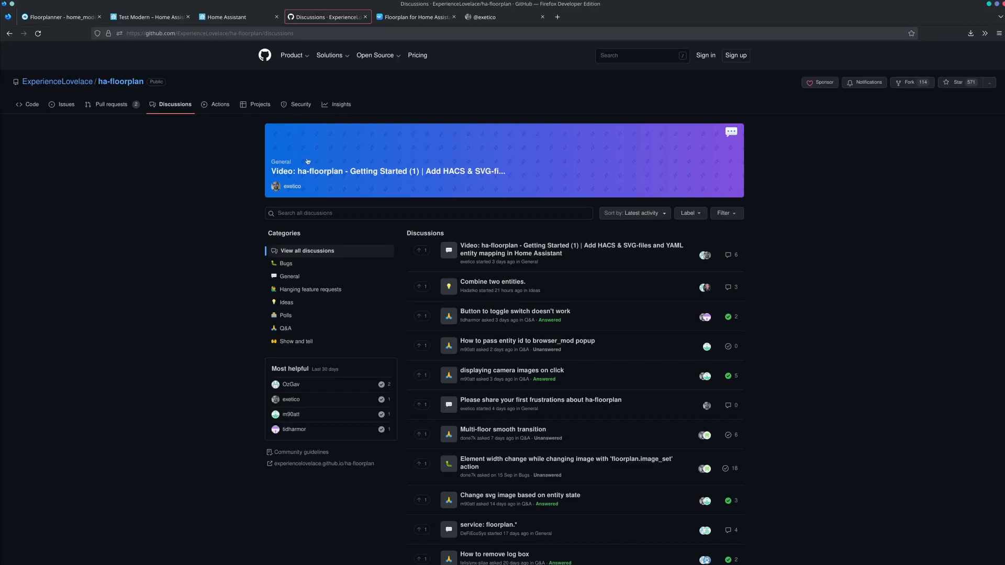
- Skim the ha-floorplan discussions list, and view the Home example in the Floorplan for Home Assistant documentation before returning to the Examples page
scroll(626, 396, "down", 5)
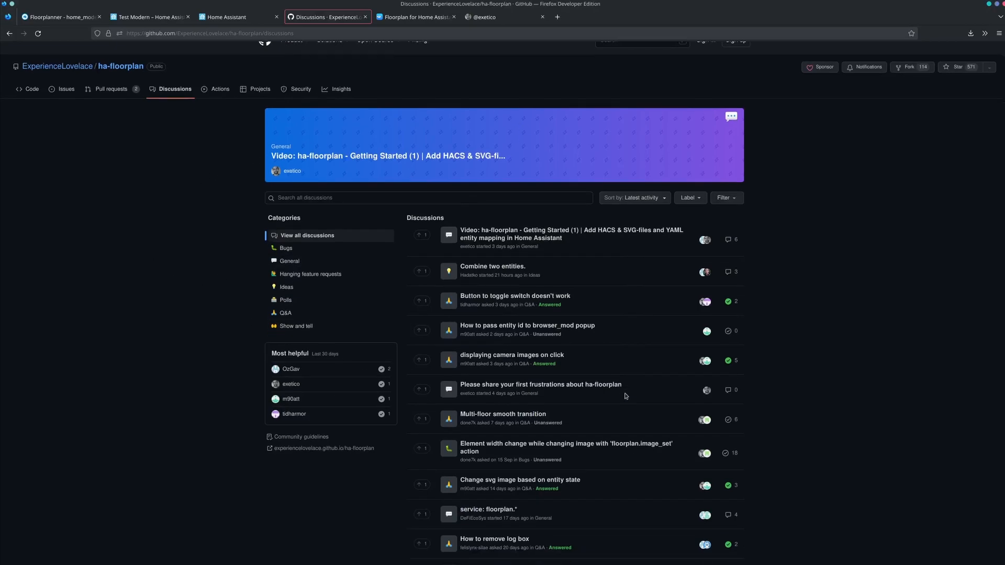
scroll(627, 396, "up", 5)
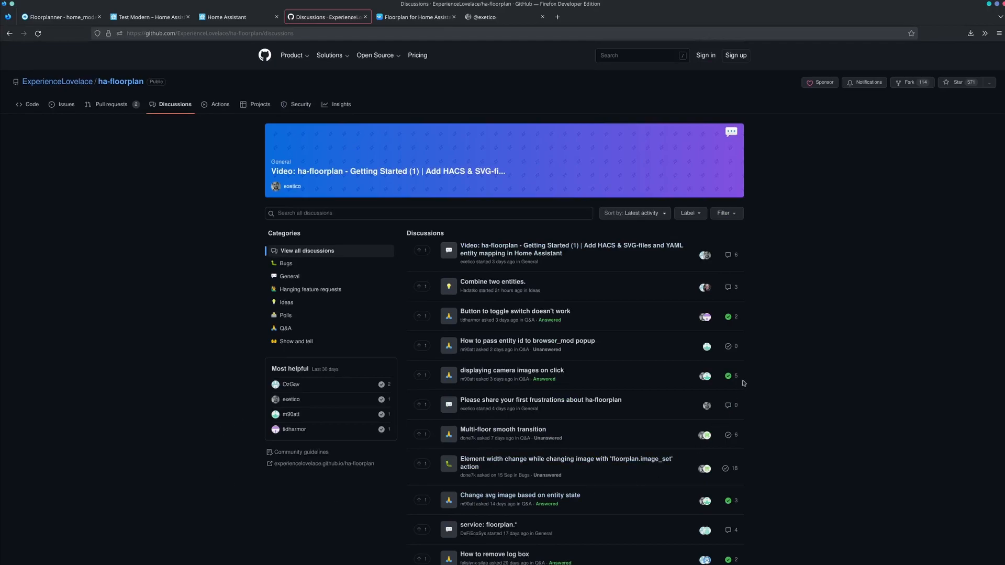
left_click(419, 17)
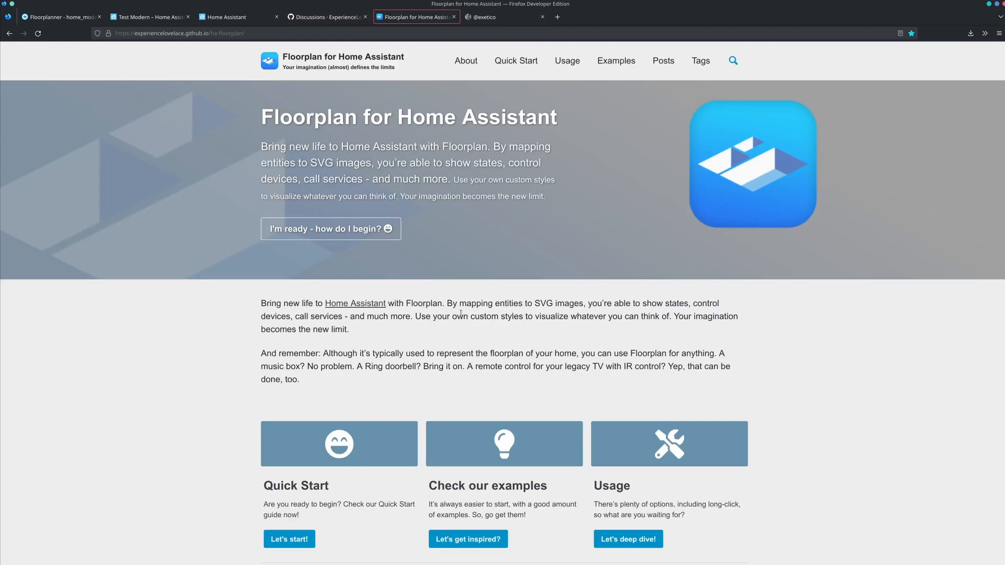
left_click(616, 60)
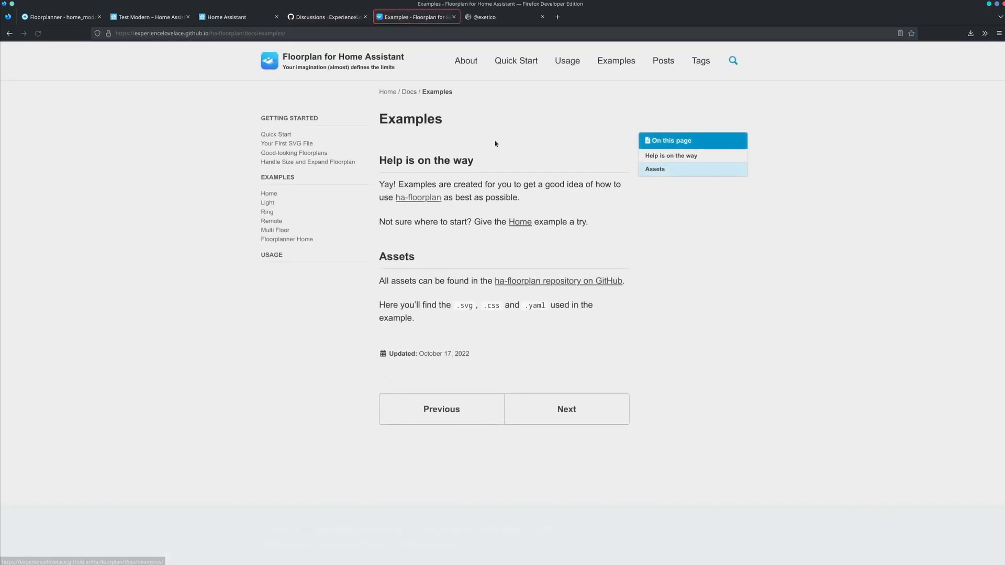
left_click(269, 194)
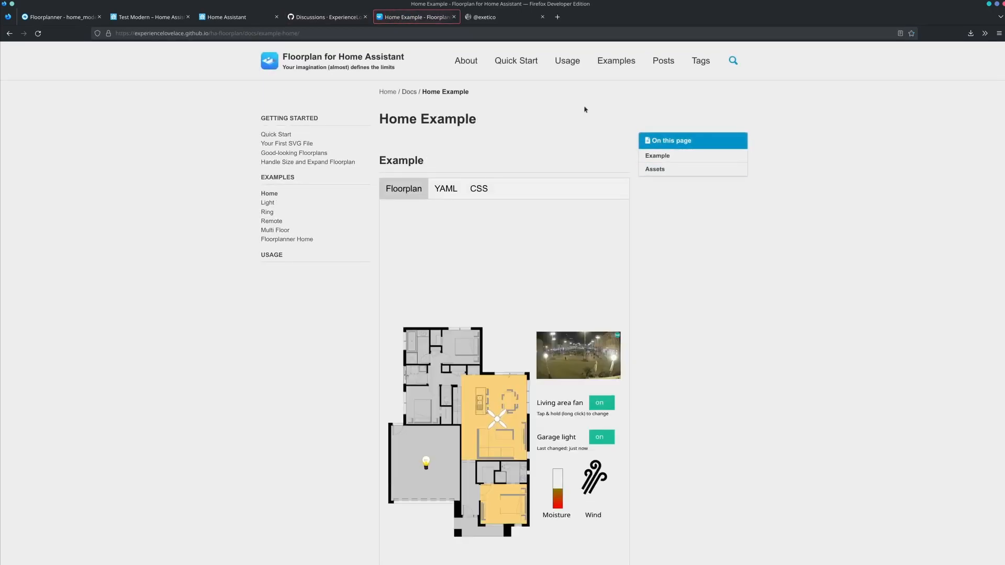
left_click(615, 63)
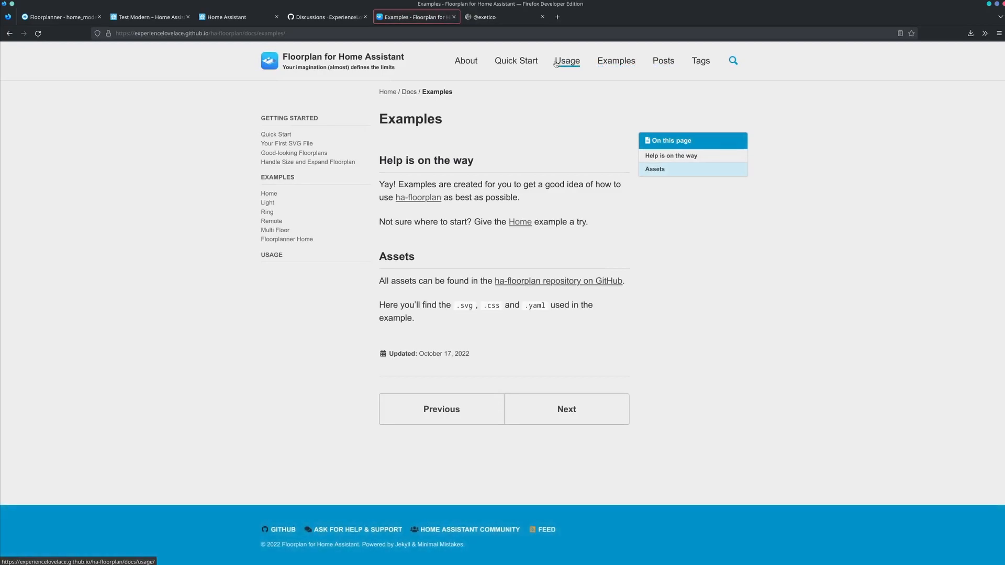
- Skim the Usage page of the Floorplan documentation and switch to the project contributor's Buy Me a Coffee page
left_click(567, 61)
scroll(611, 291, "down", 12)
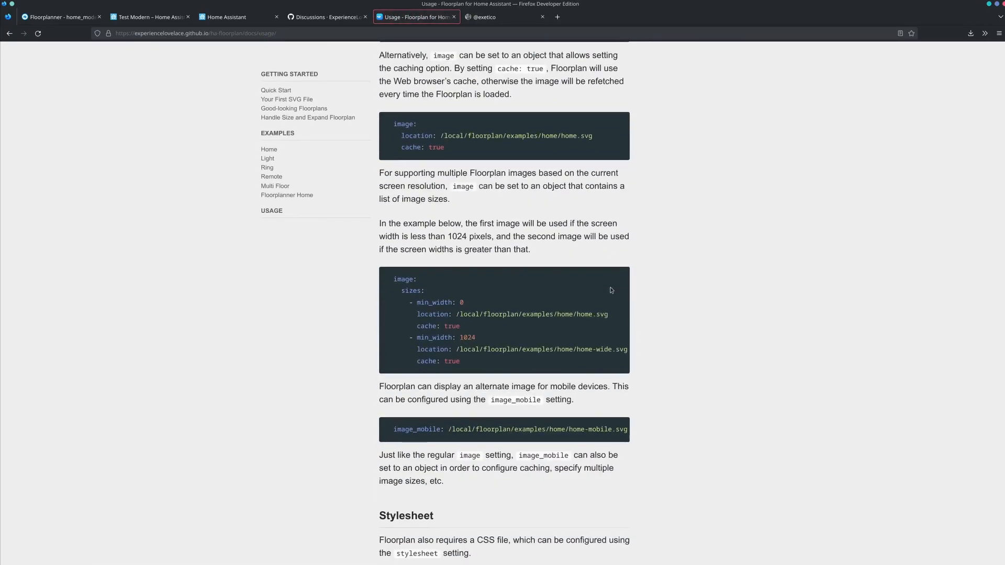
scroll(611, 290, "up", 12)
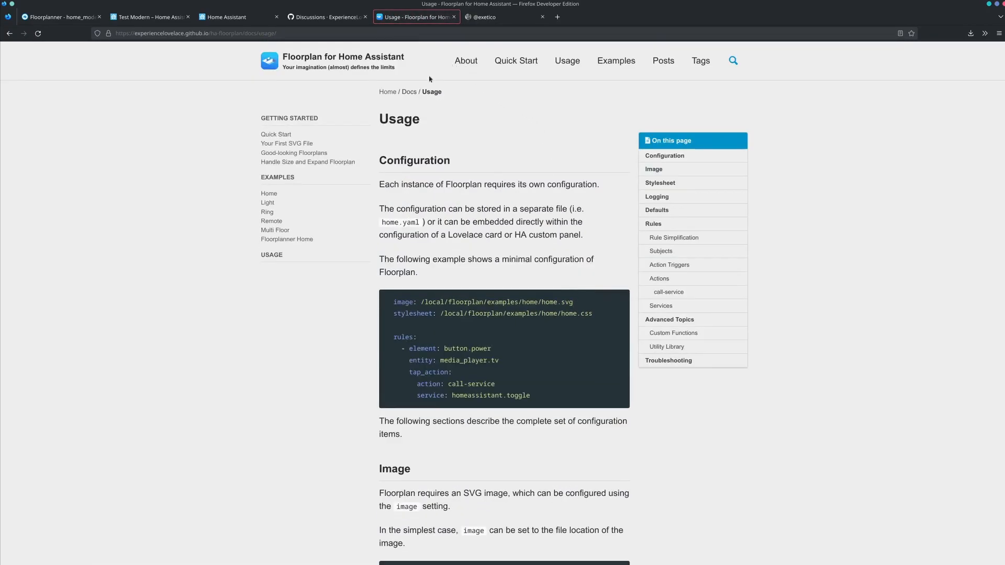
key("ctrl+Tab")
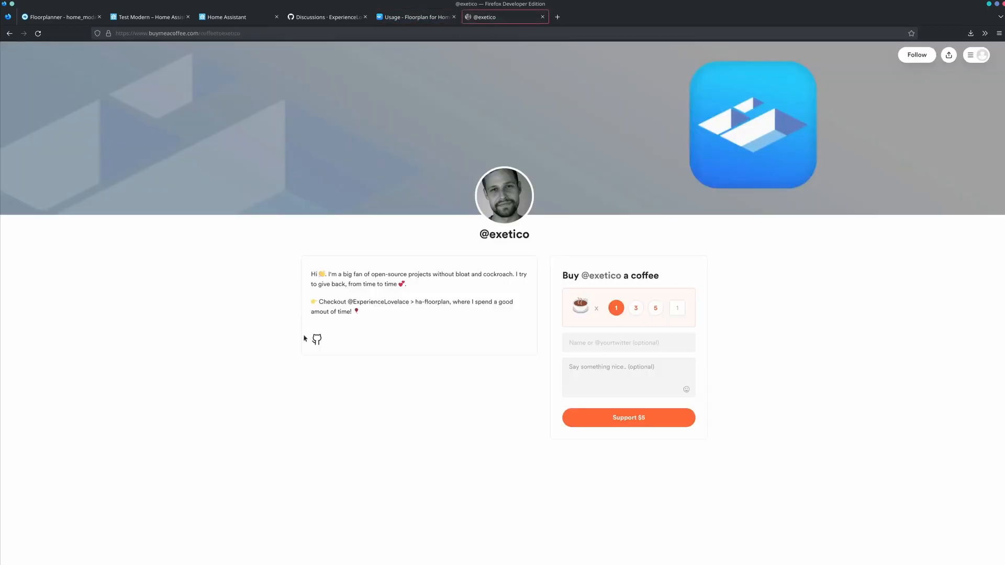